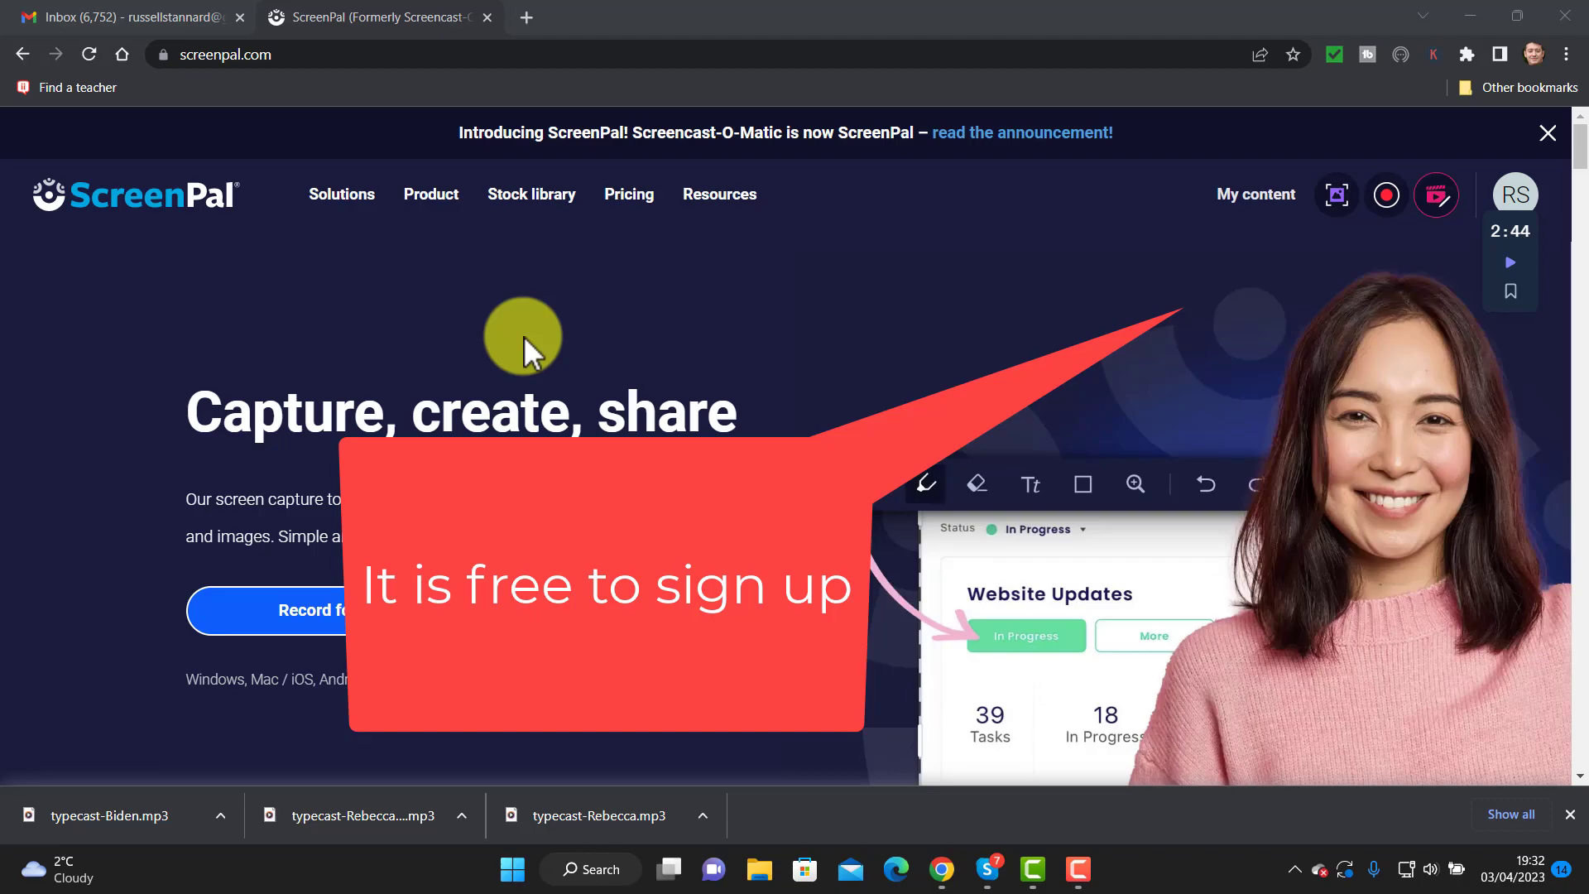
- Go to My content to show the Videos library of 11 saved videos
click(1252, 200)
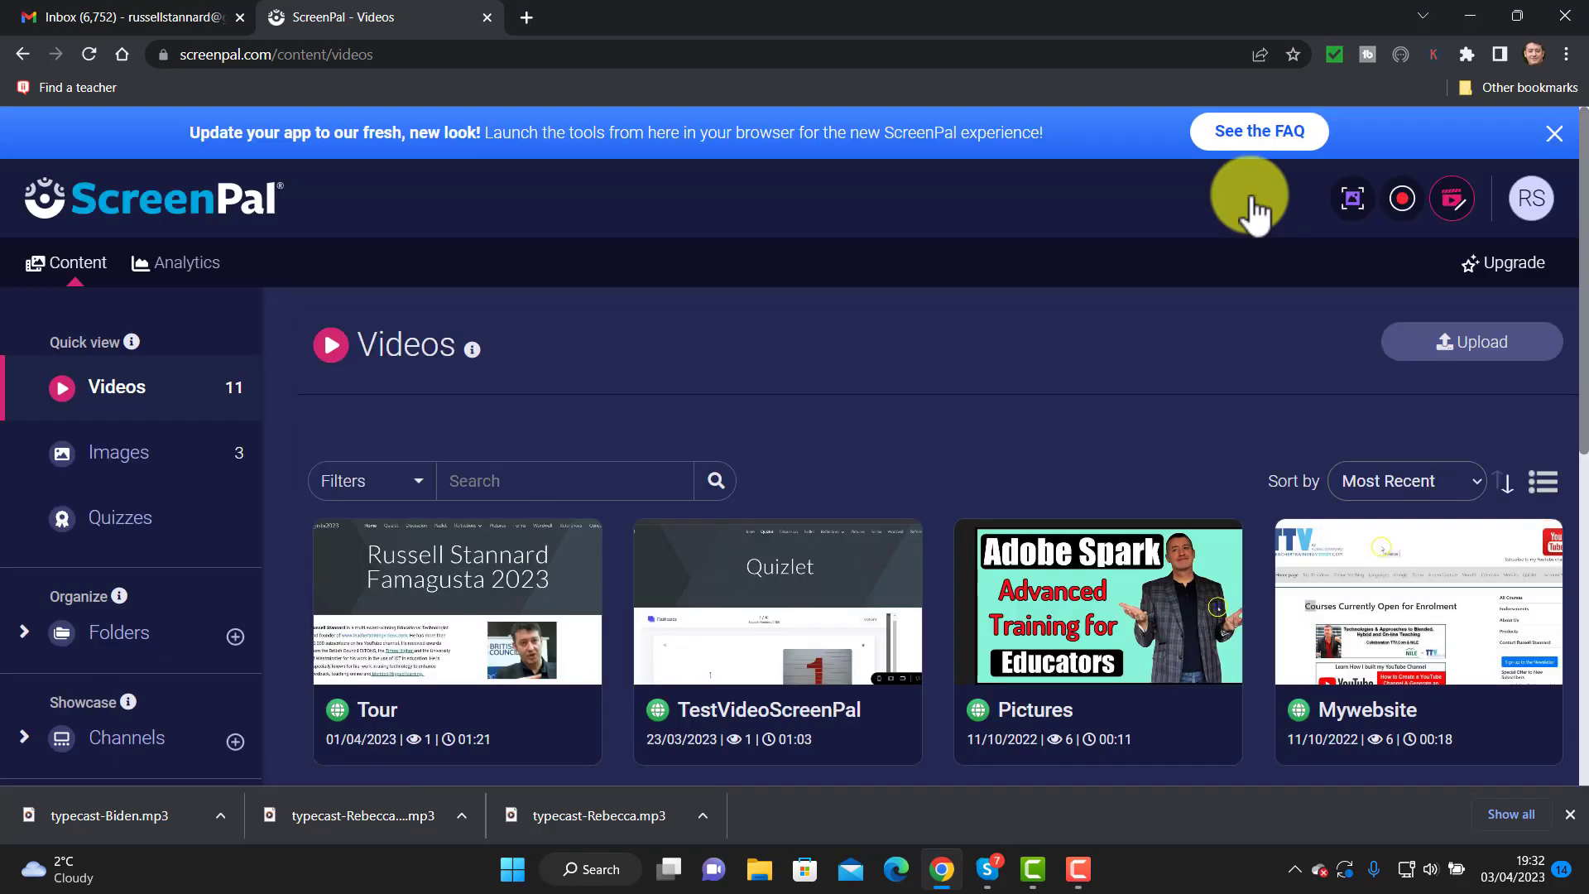
mouse_move(734, 657)
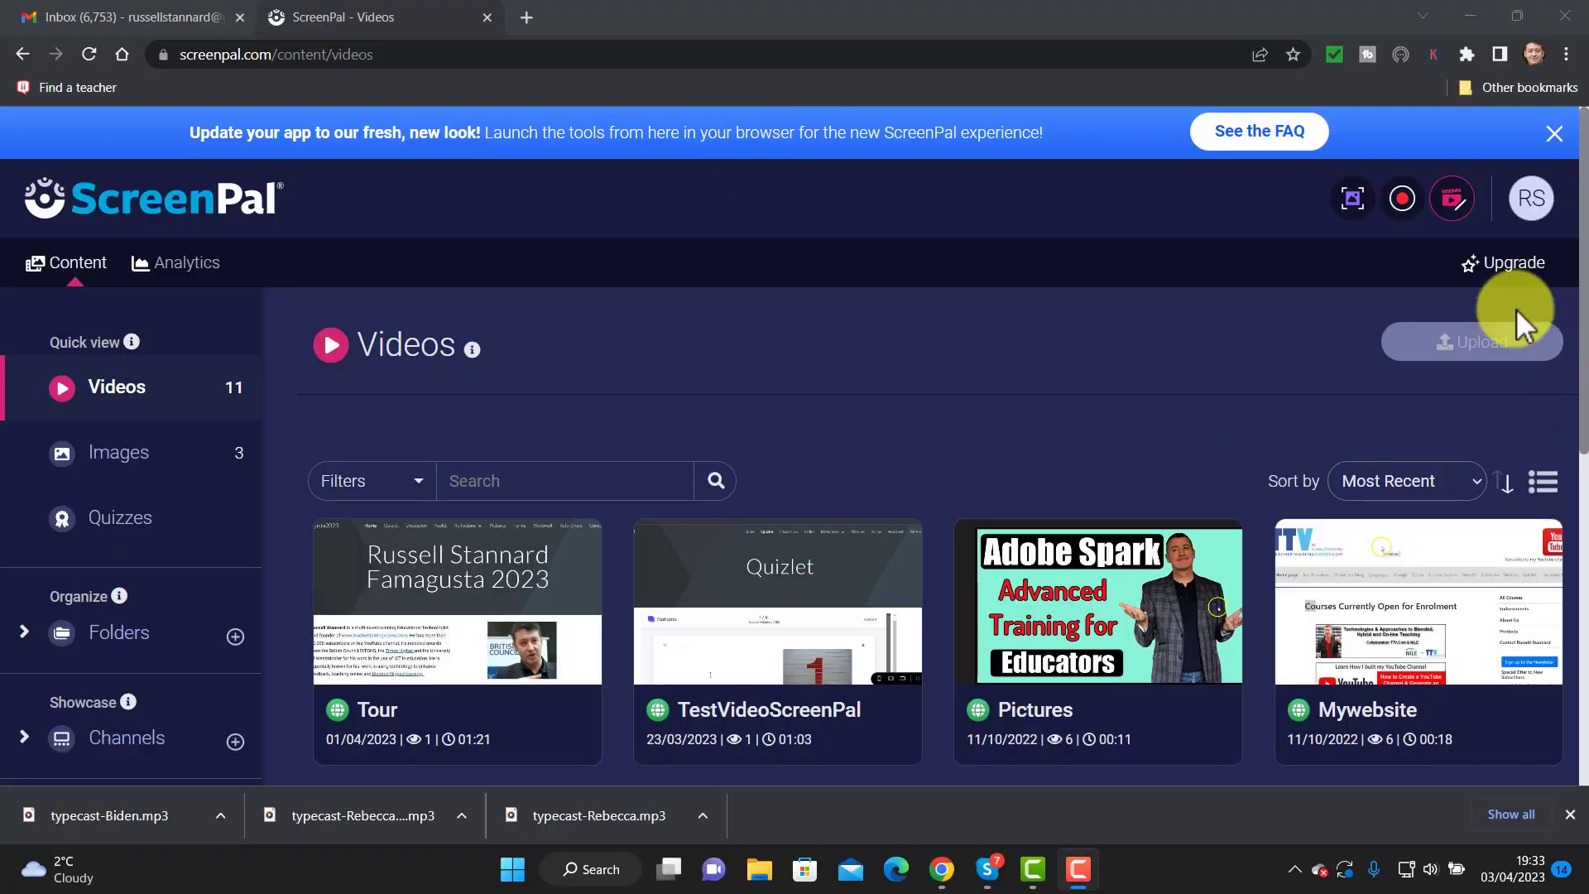
- Launch the ScreenPal recorder and allow the browser to open it
click(1404, 201)
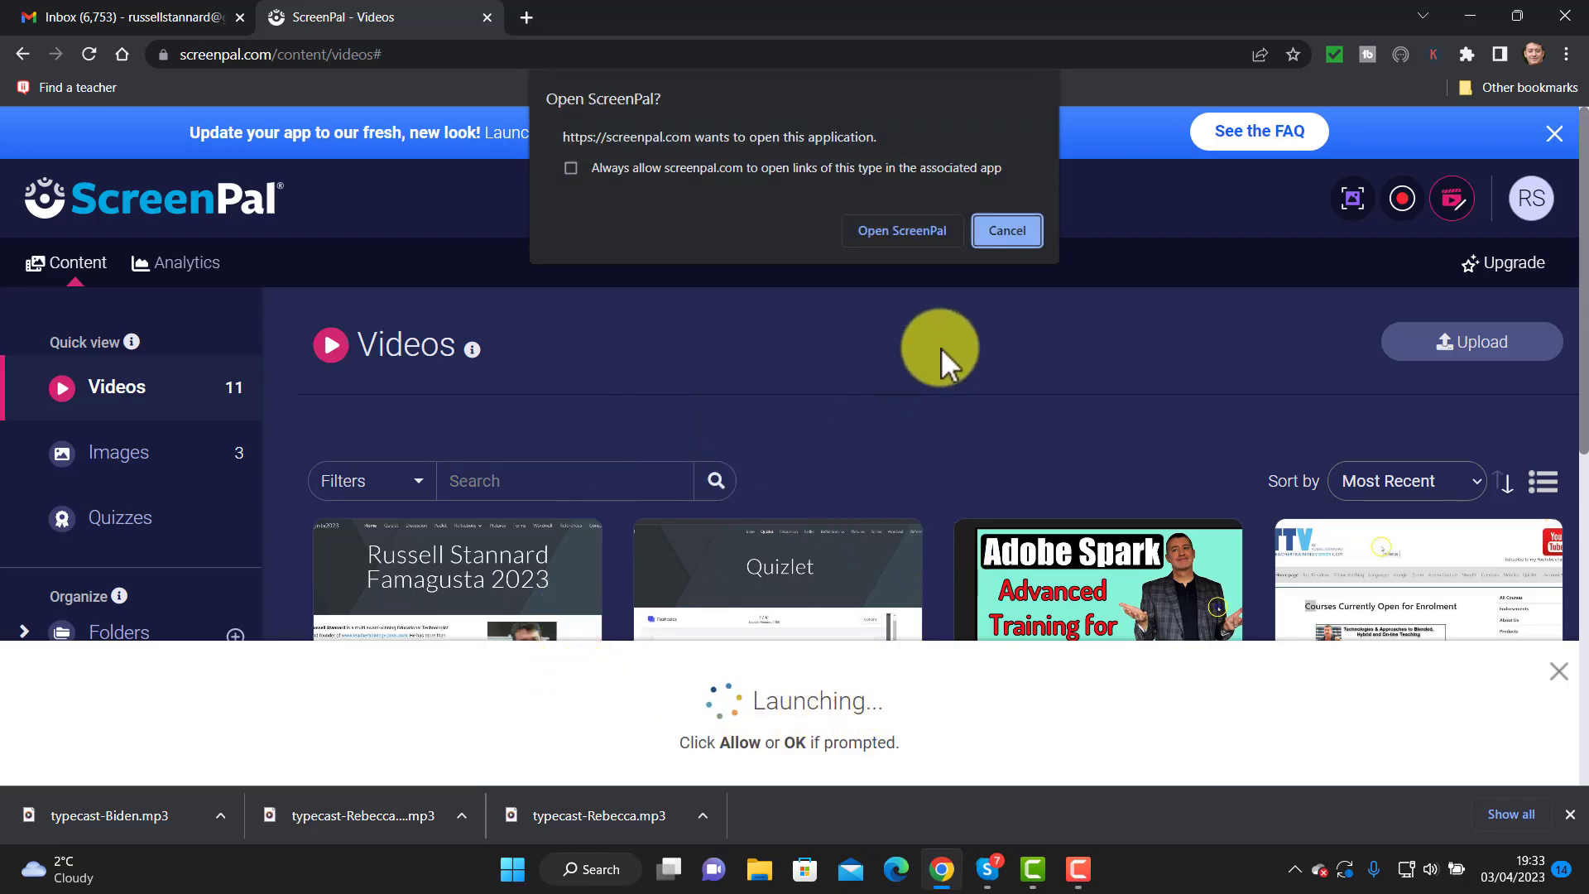
click(910, 233)
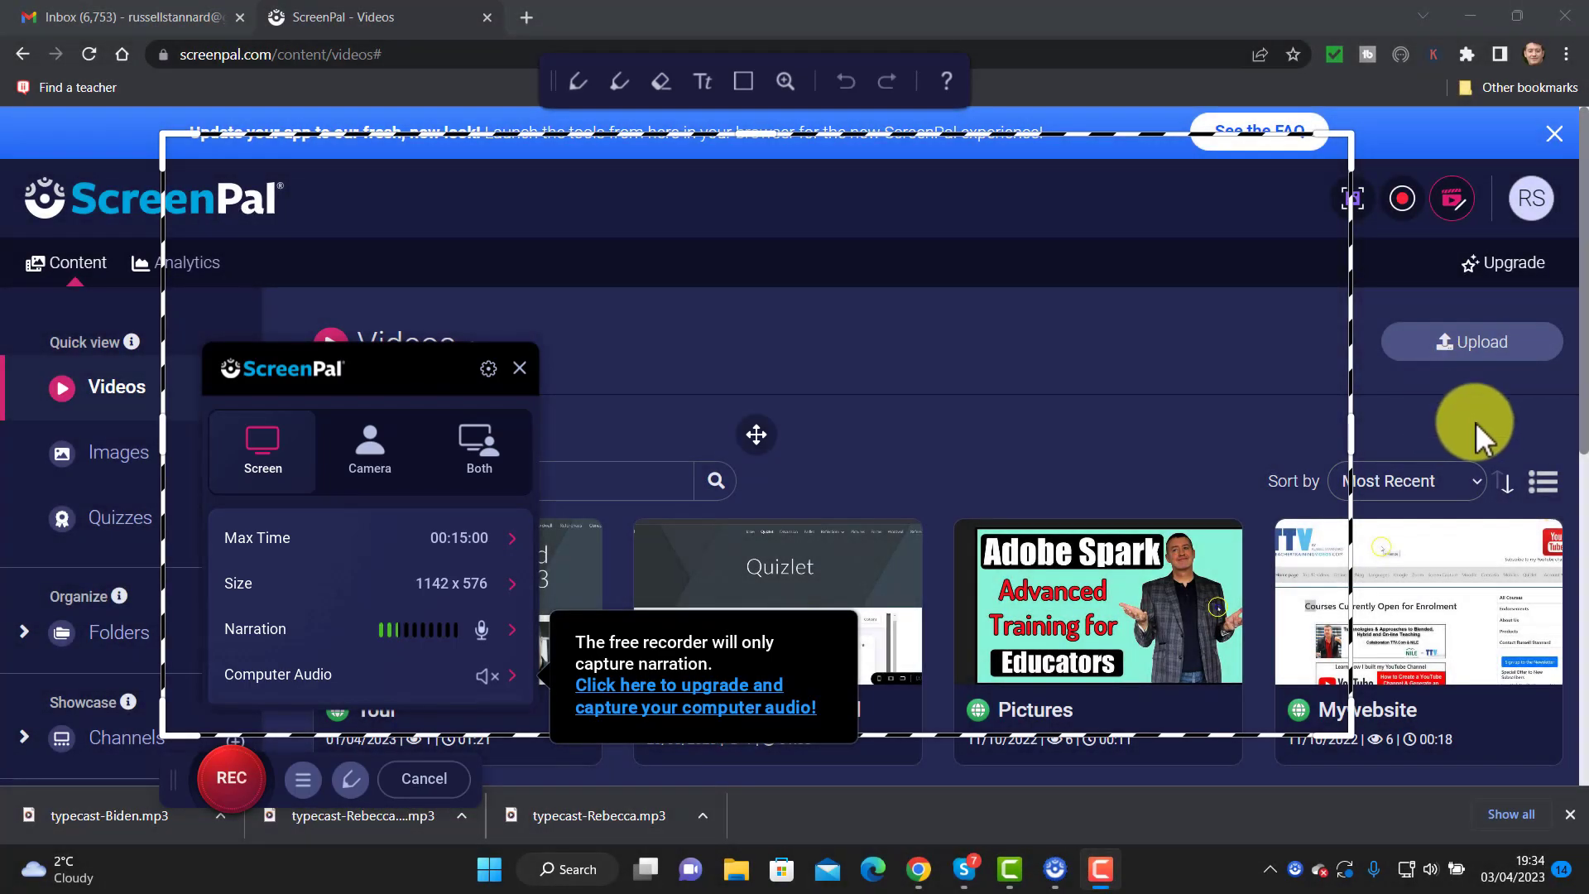
- Minimise Chrome and open Henry81500.jpg from Pictures > History in Photos
click(1469, 13)
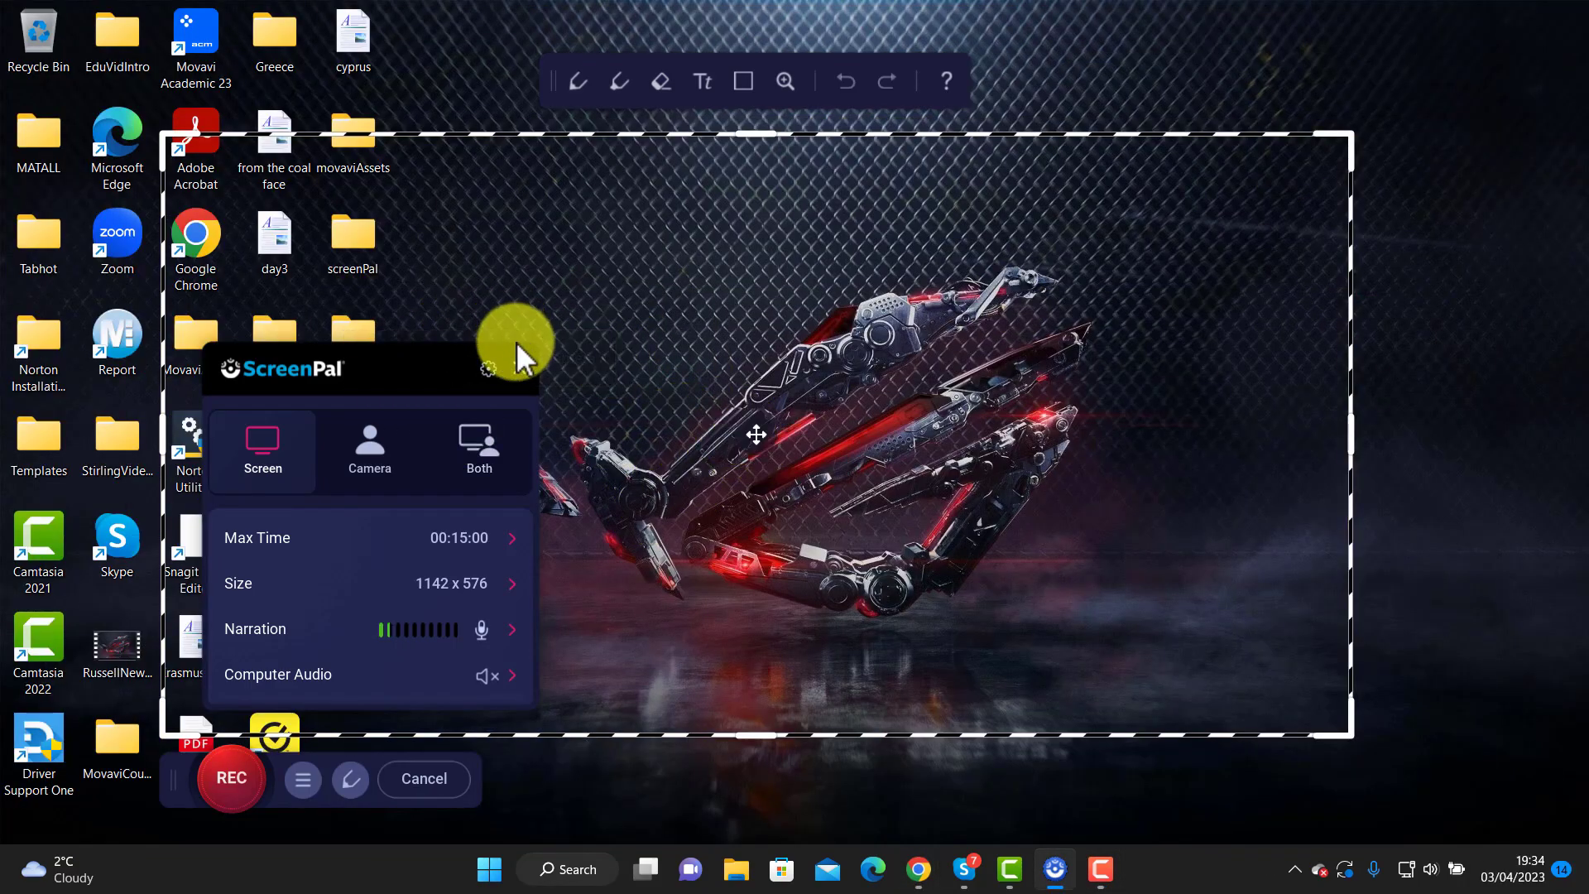
click(738, 870)
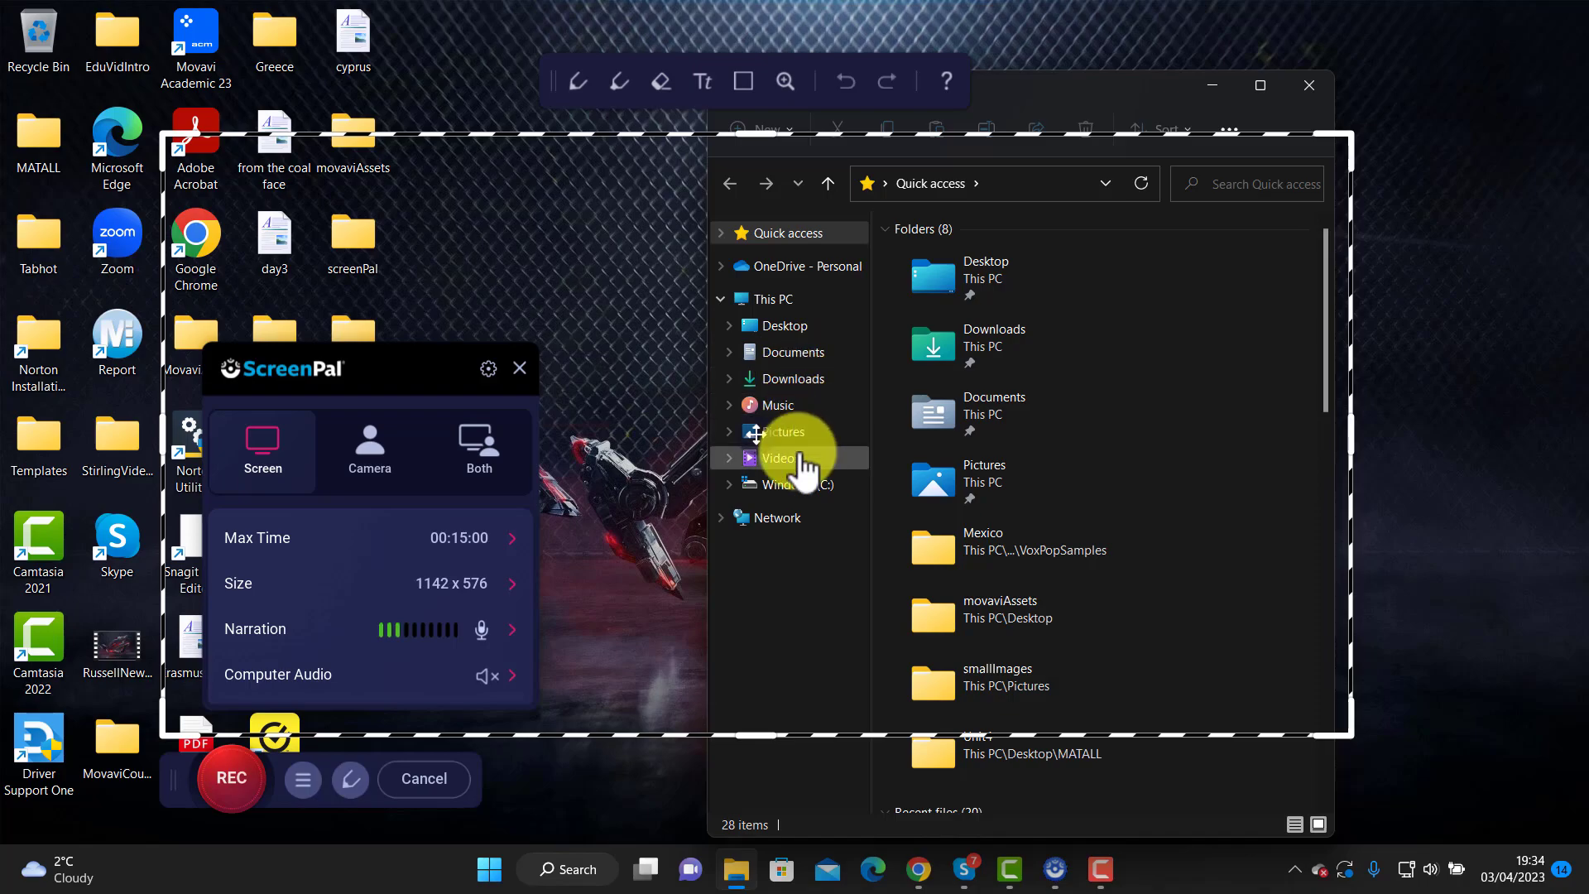
double_click(932, 484)
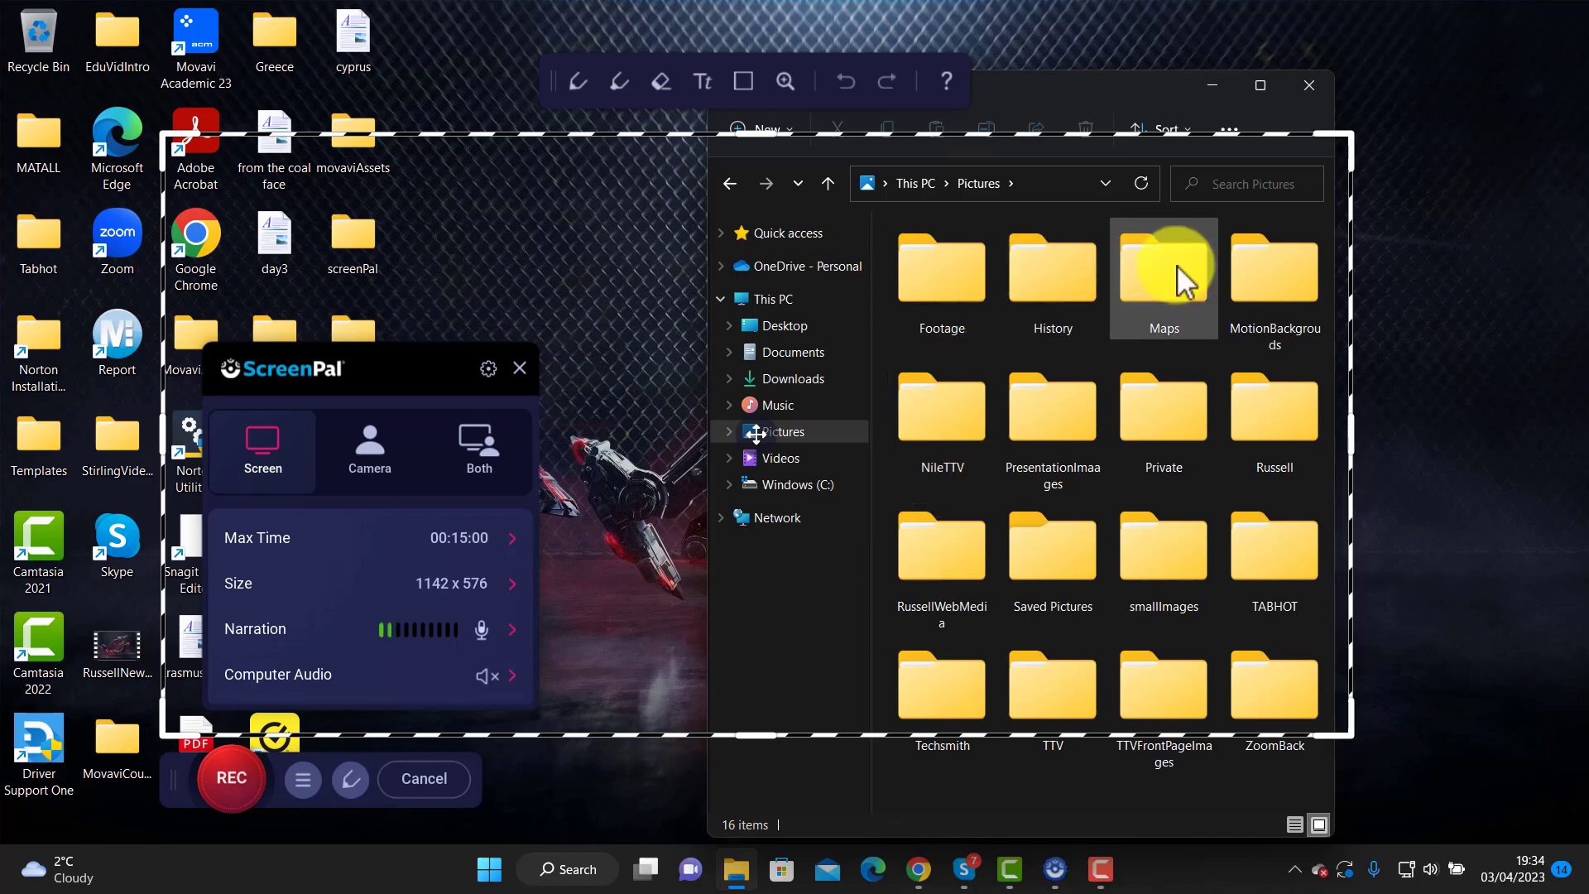
double_click(1051, 286)
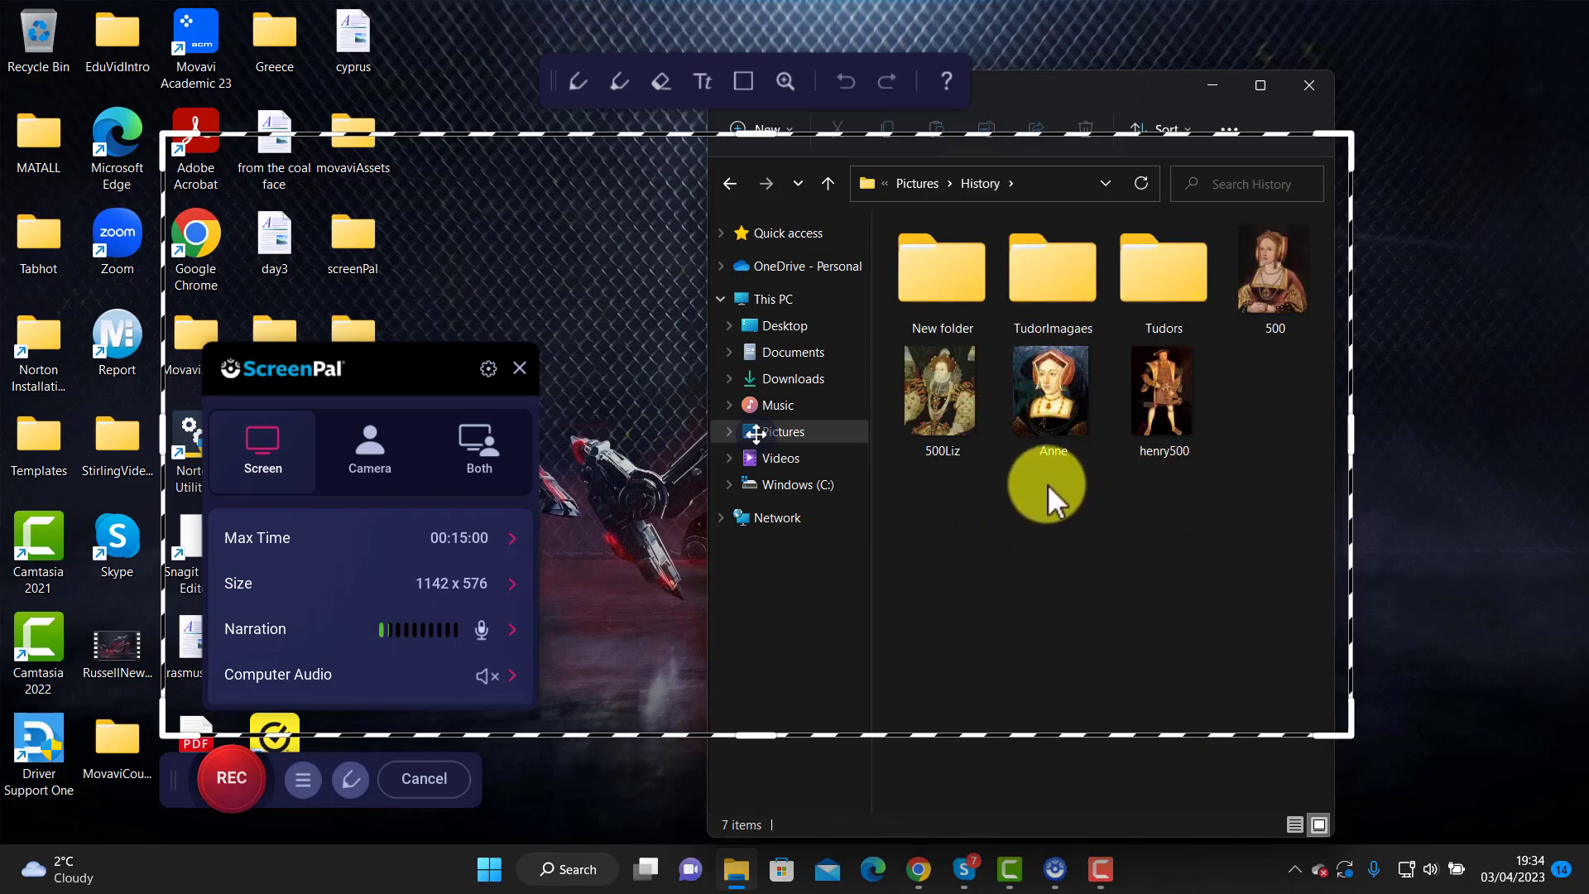
click(1181, 398)
double_click(1182, 397)
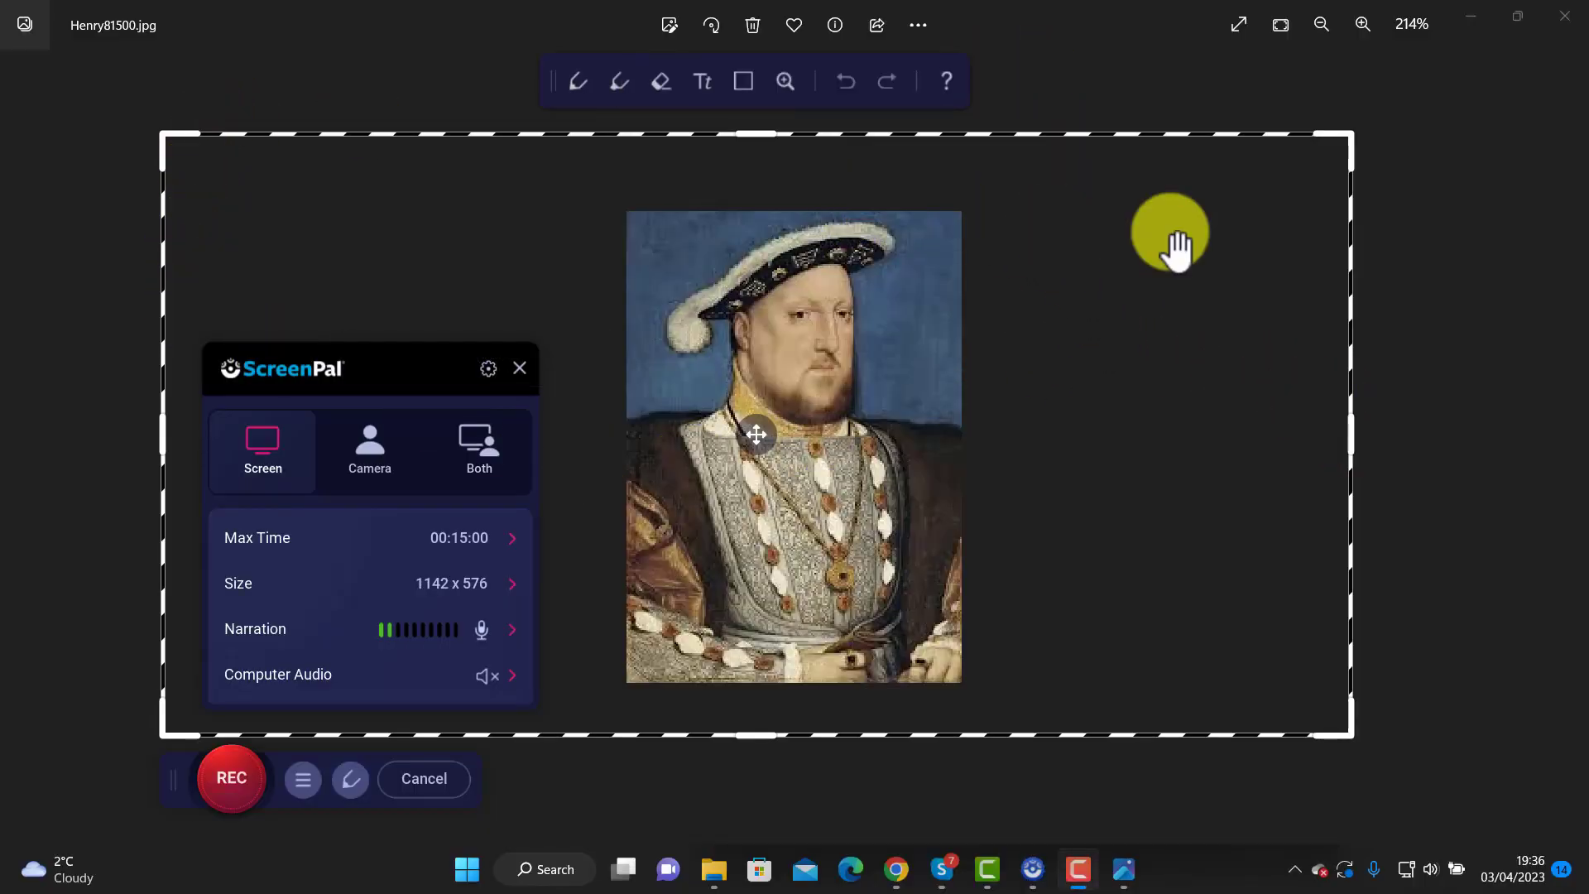
- Resize the capture frame to 408 x 576 around the portrait, keeping Default Microphone for narration
drag(1347, 440, 1024, 435)
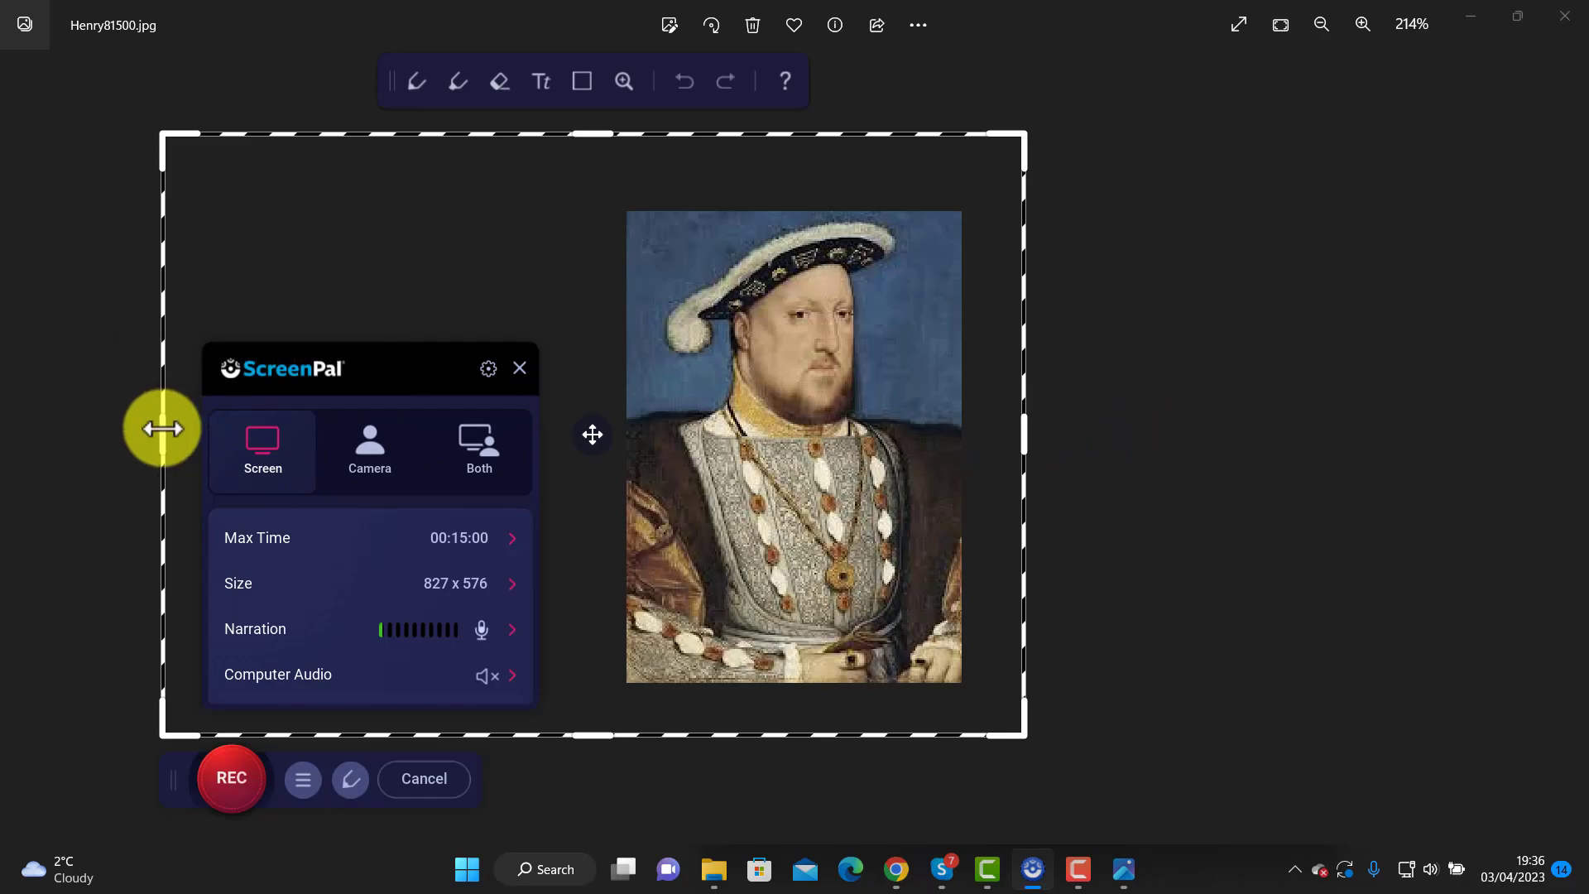
mouse_move(163, 443)
mouse_down()
mouse_move(592, 436)
mouse_move(10, 424)
mouse_move(595, 452)
mouse_up()
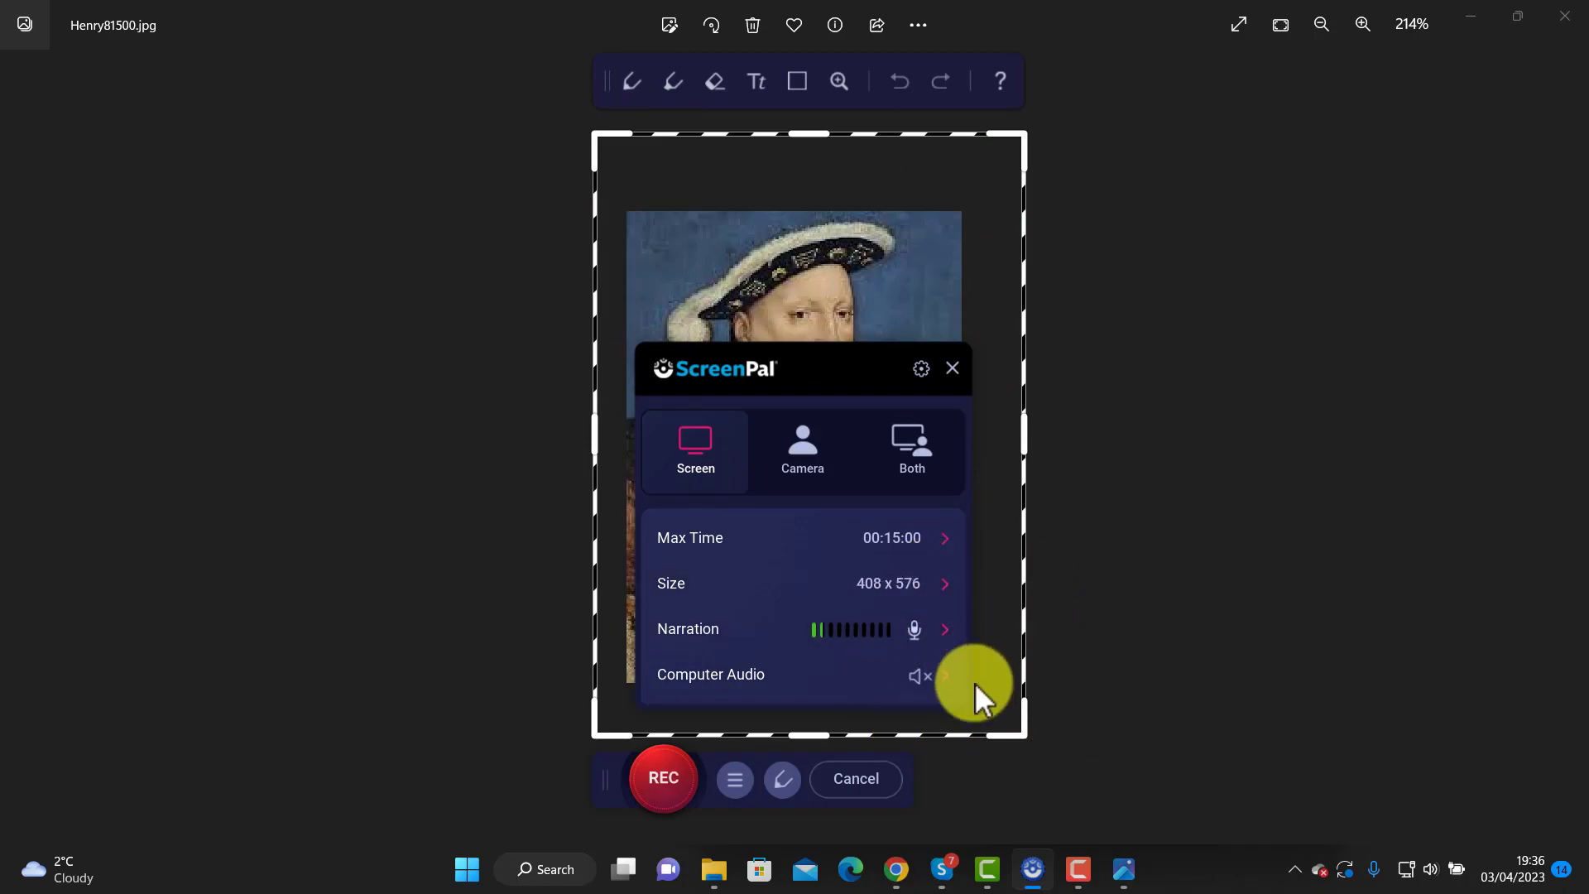
mouse_move(975, 682)
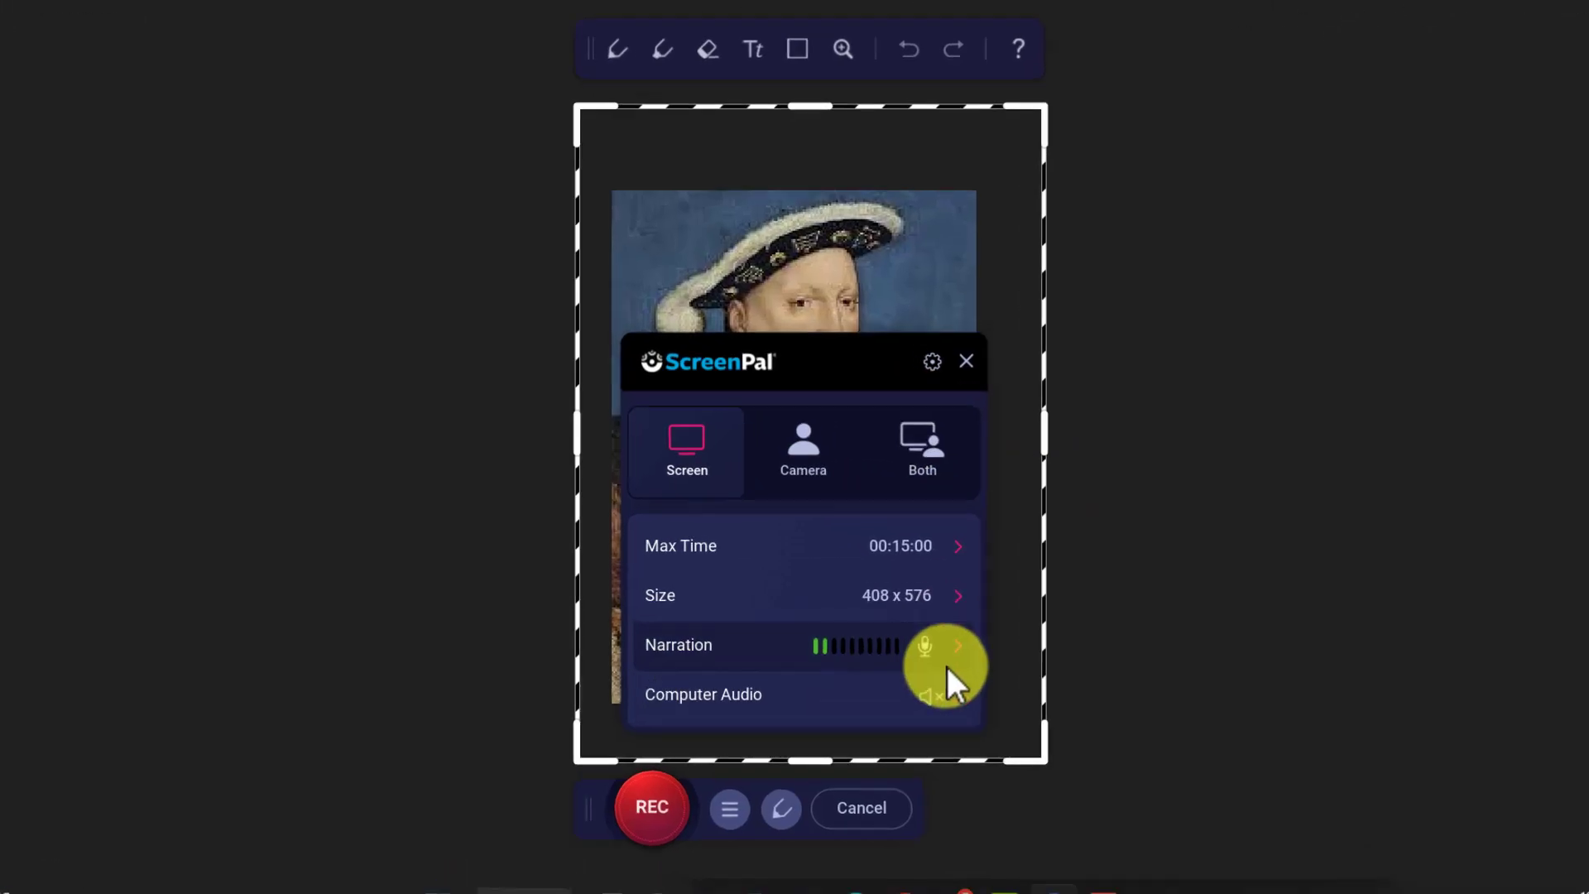
mouse_move(949, 669)
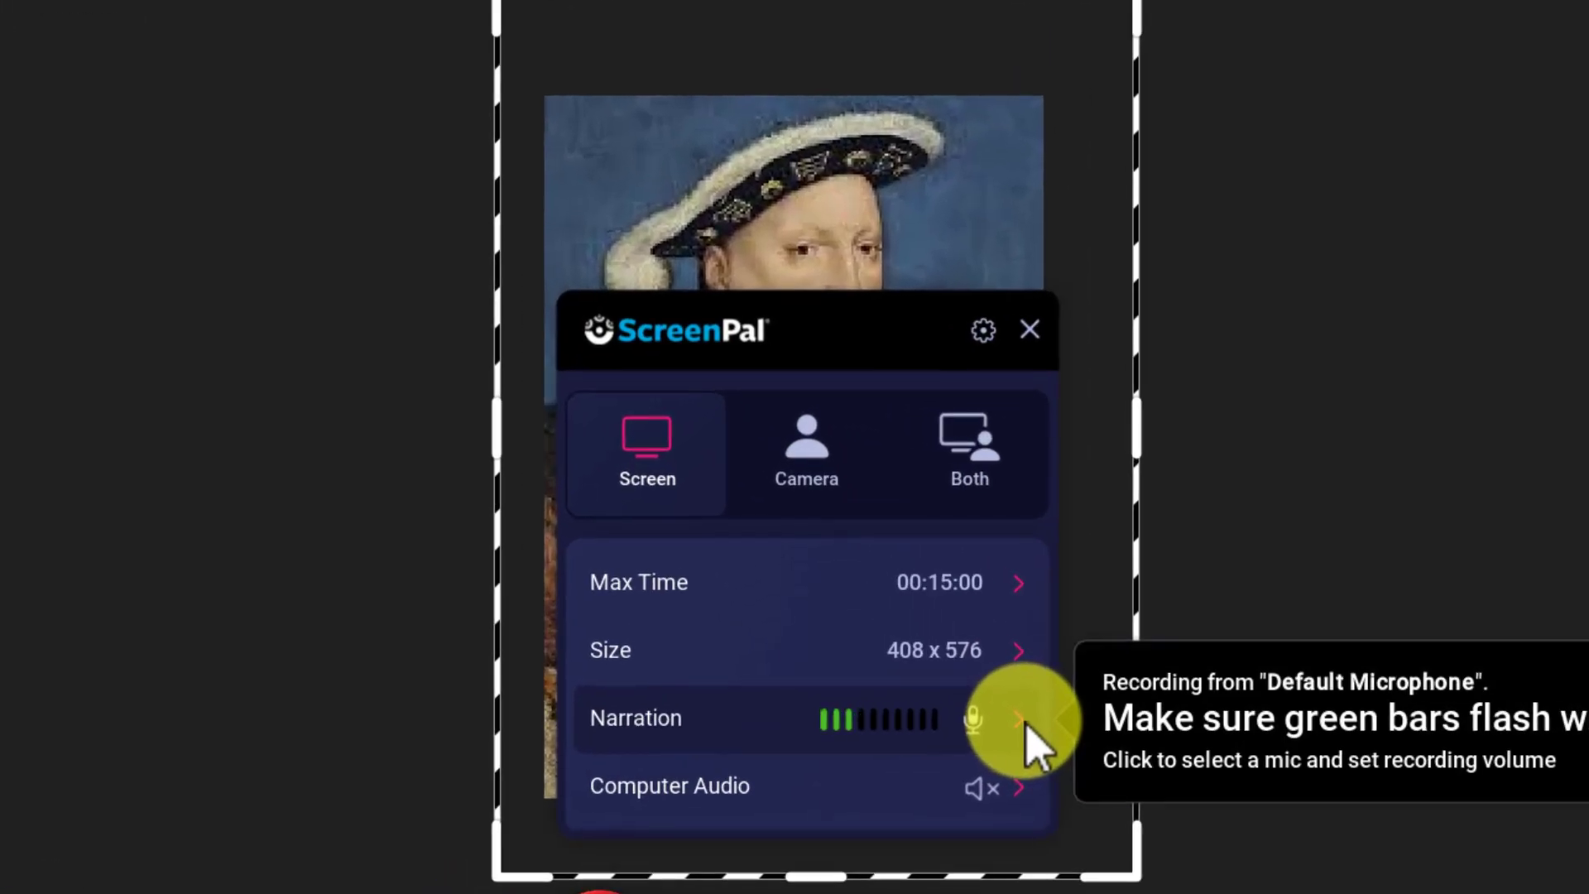
click(1026, 724)
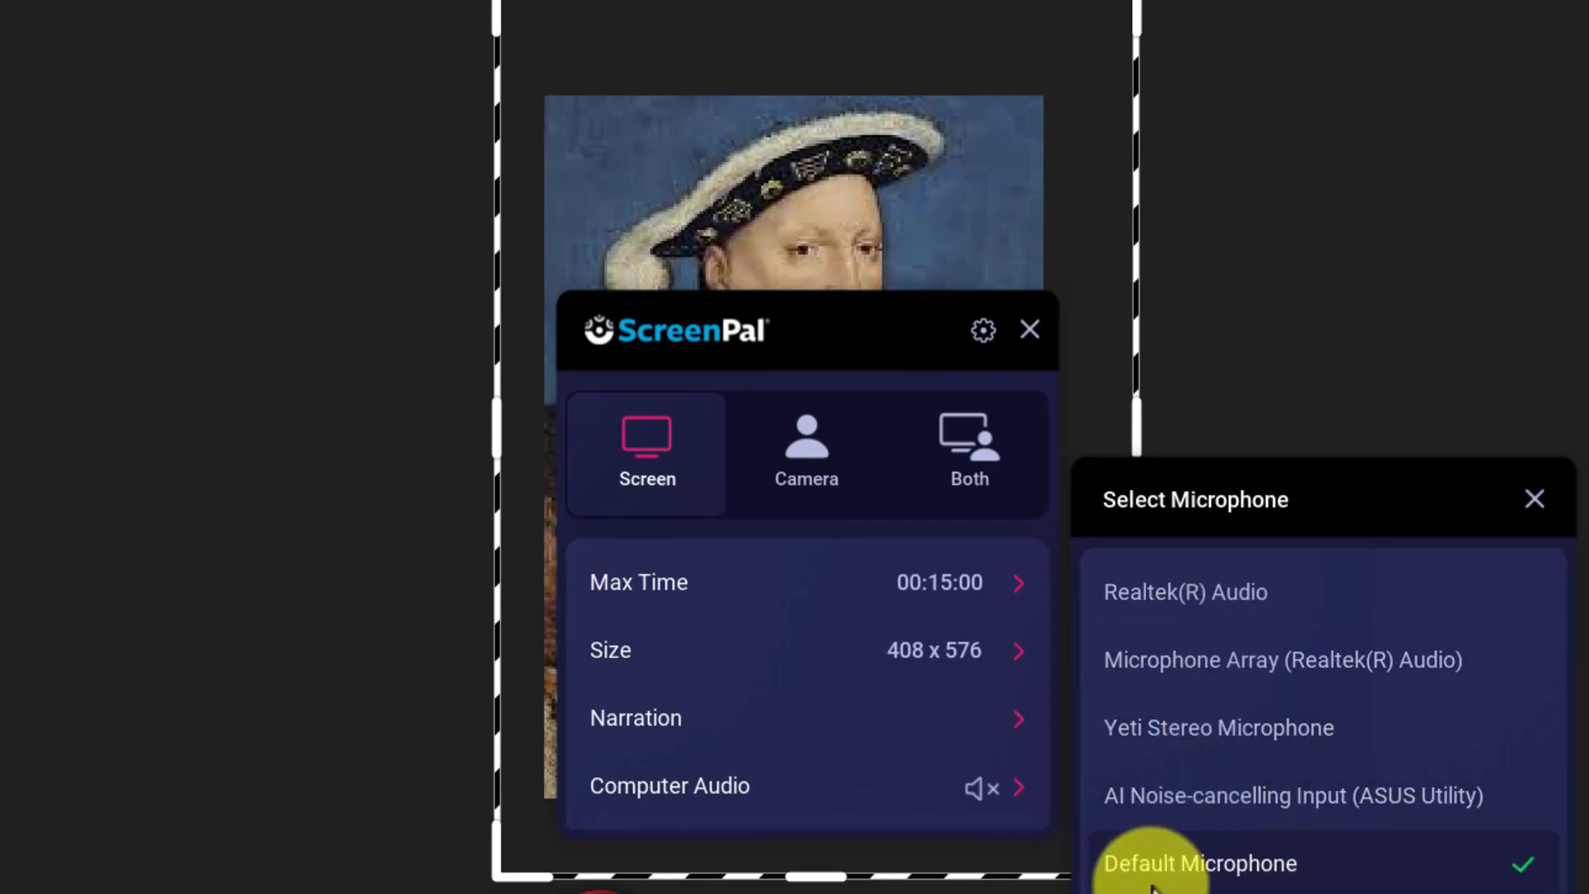
click(1272, 869)
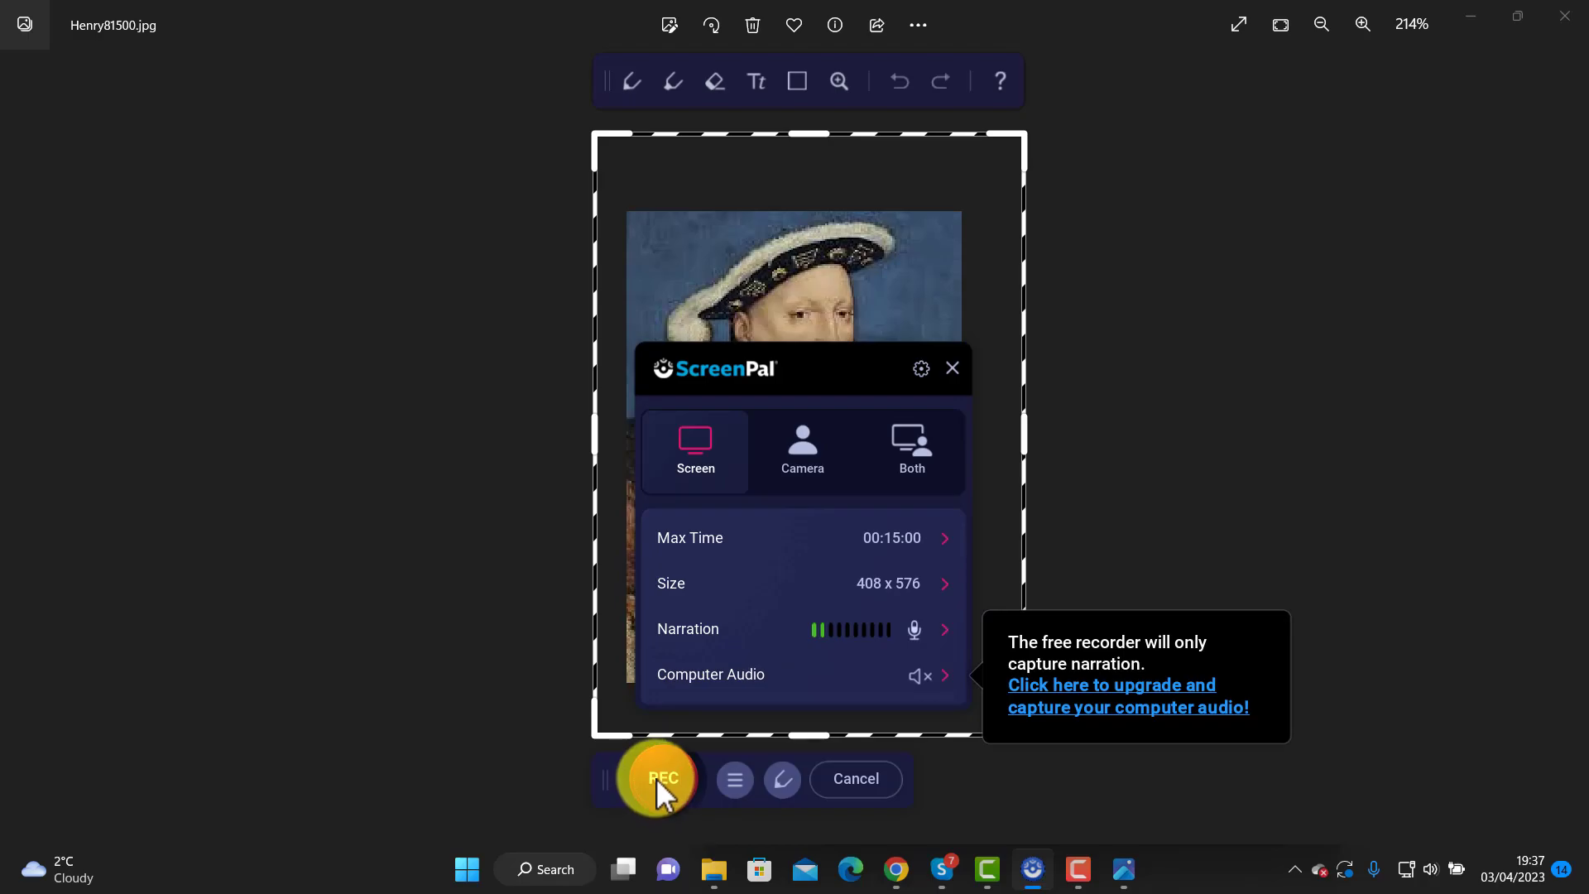
- Start recording the portrait, pausing and resuming it twice
click(659, 778)
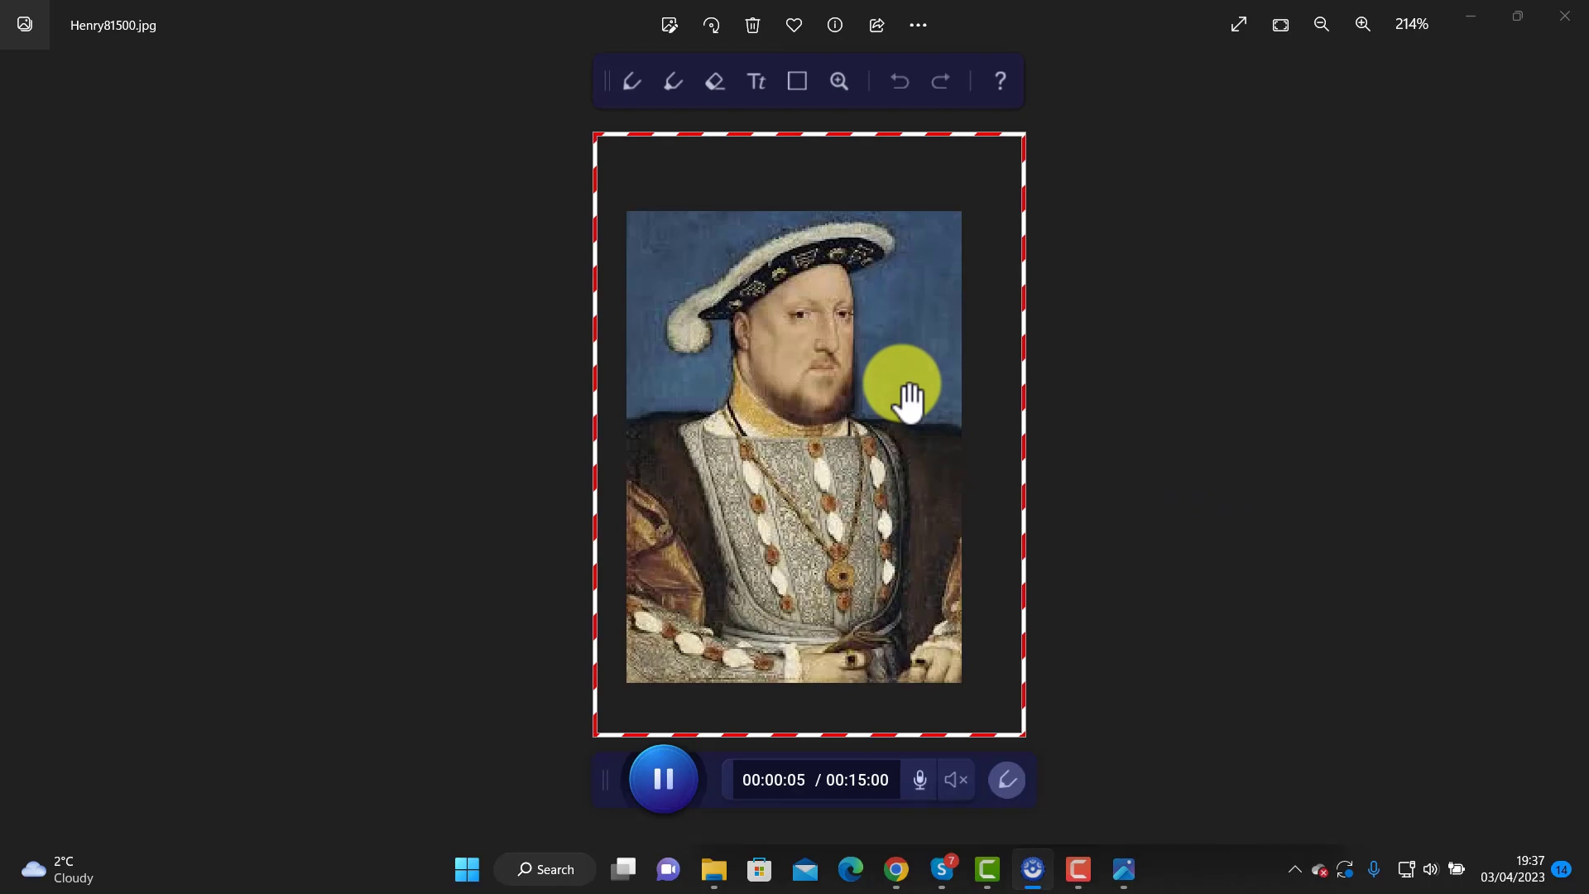
click(658, 782)
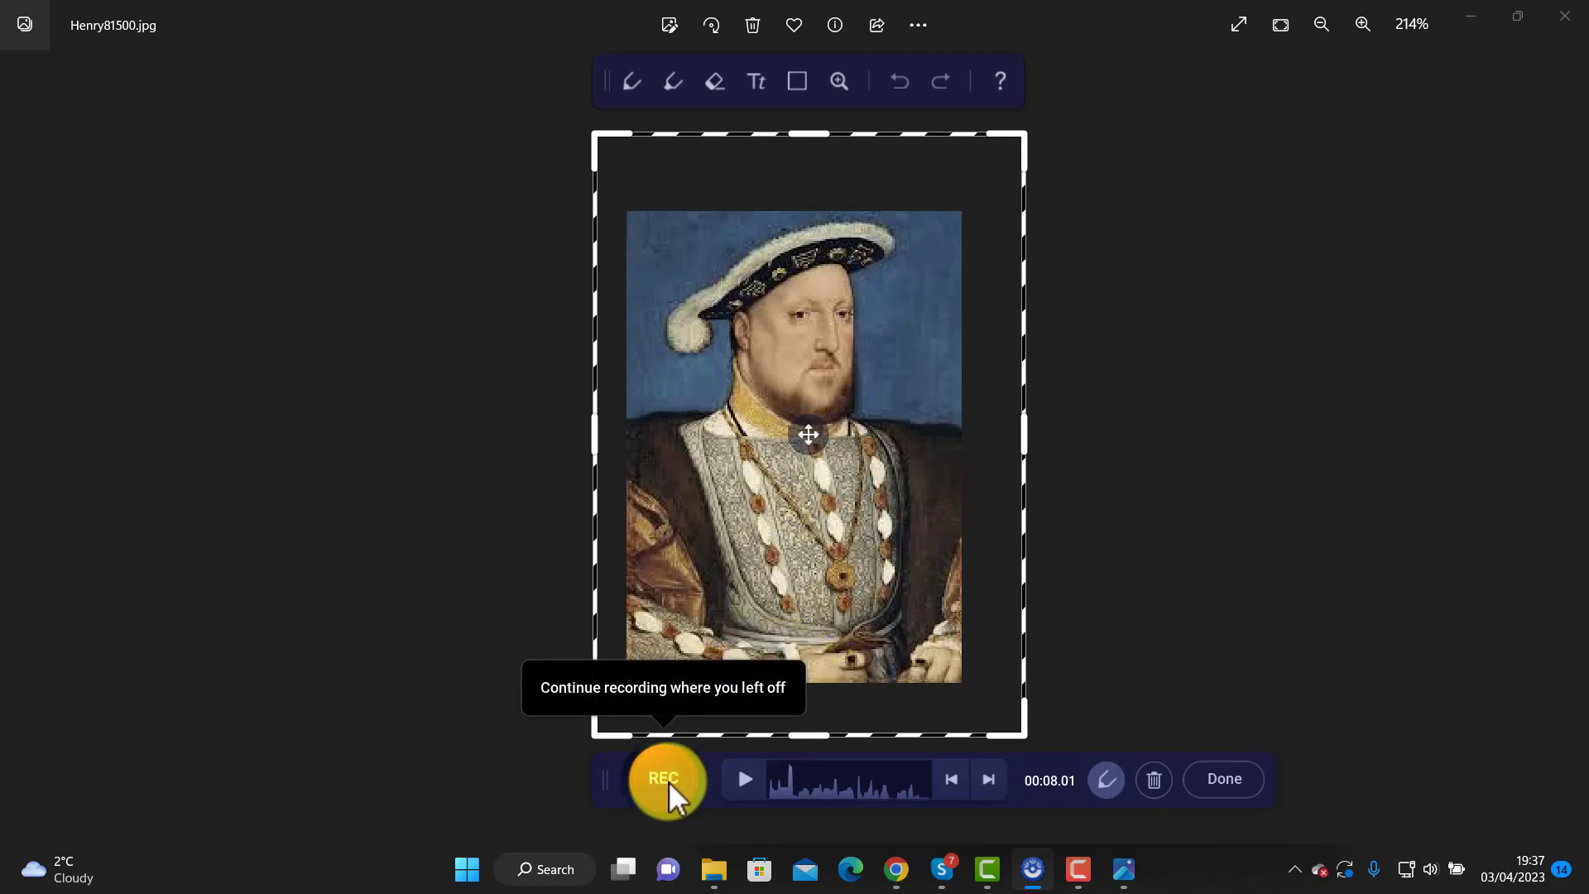
click(669, 781)
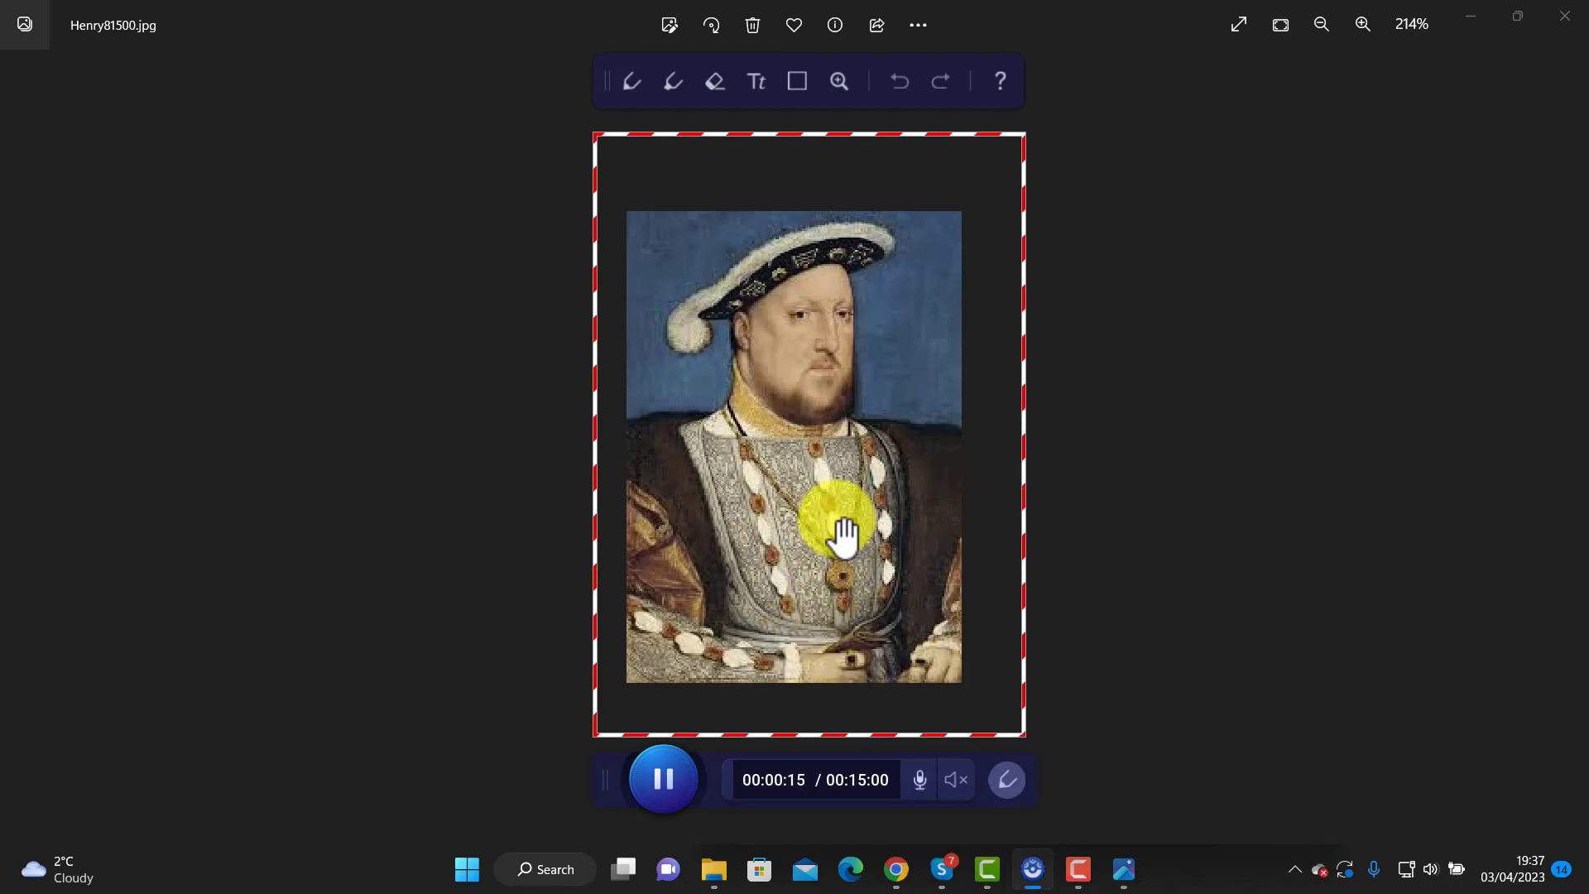
click(667, 781)
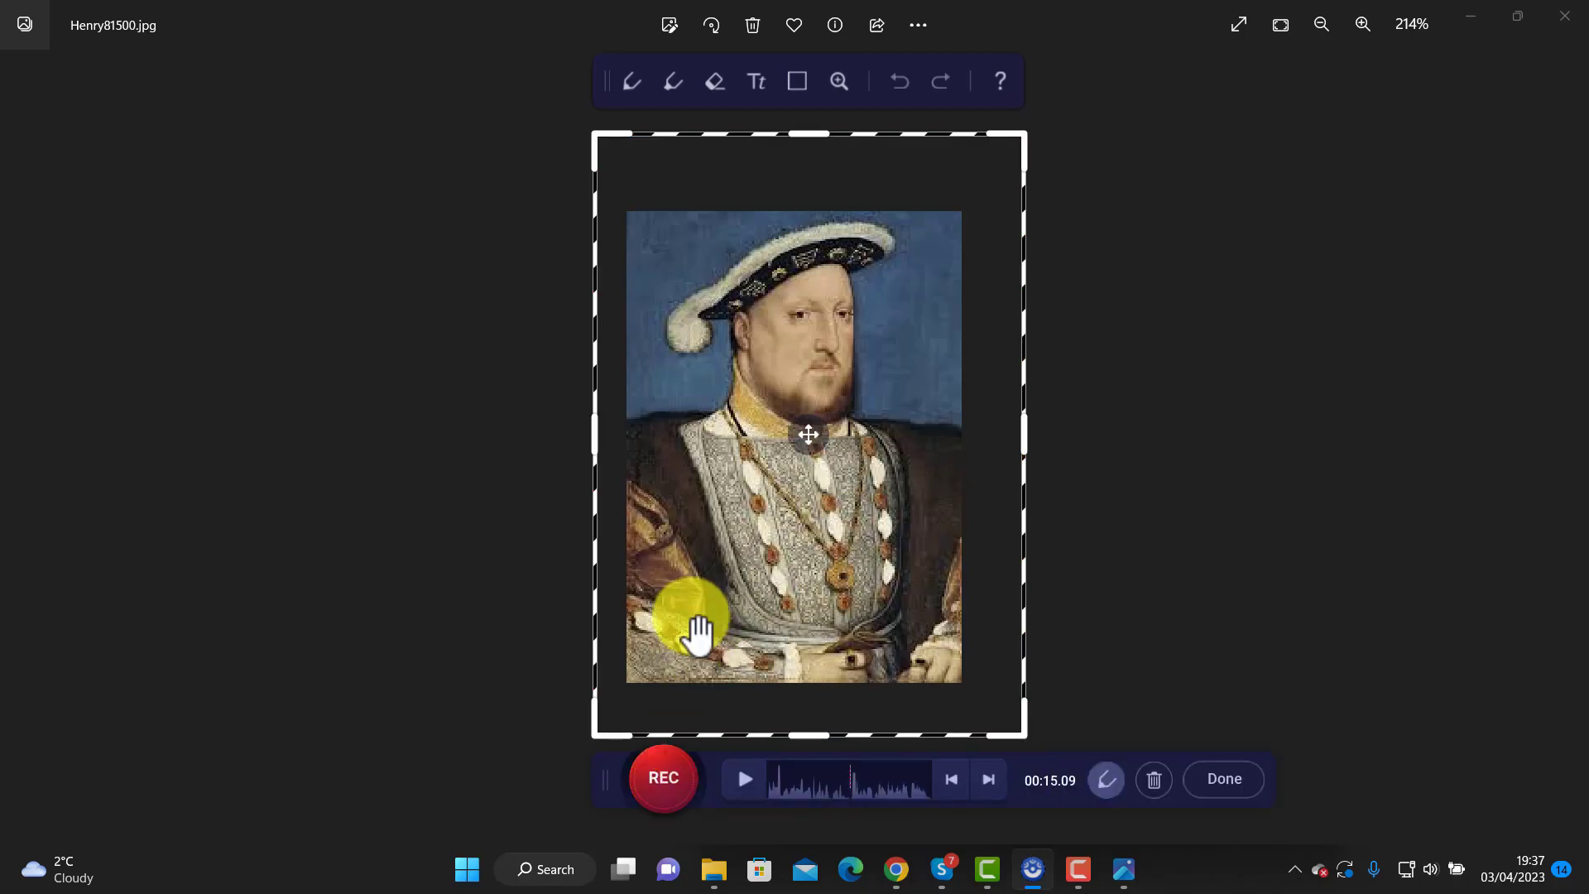
click(663, 782)
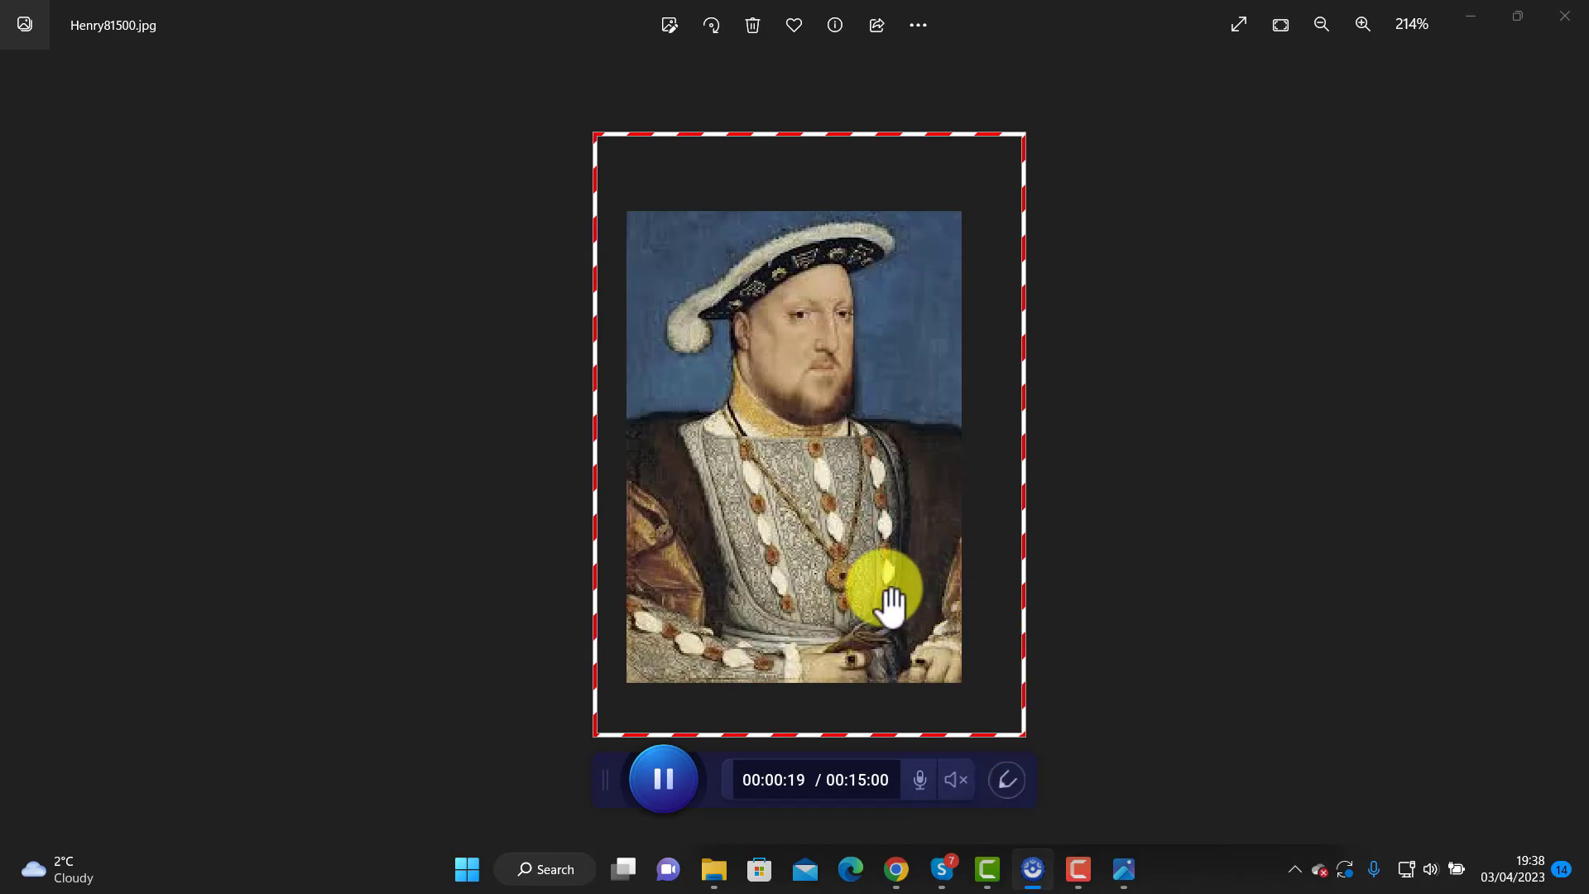
- Draw a highlighter stroke beside the face, undo it, and pause at 42 seconds
click(1006, 777)
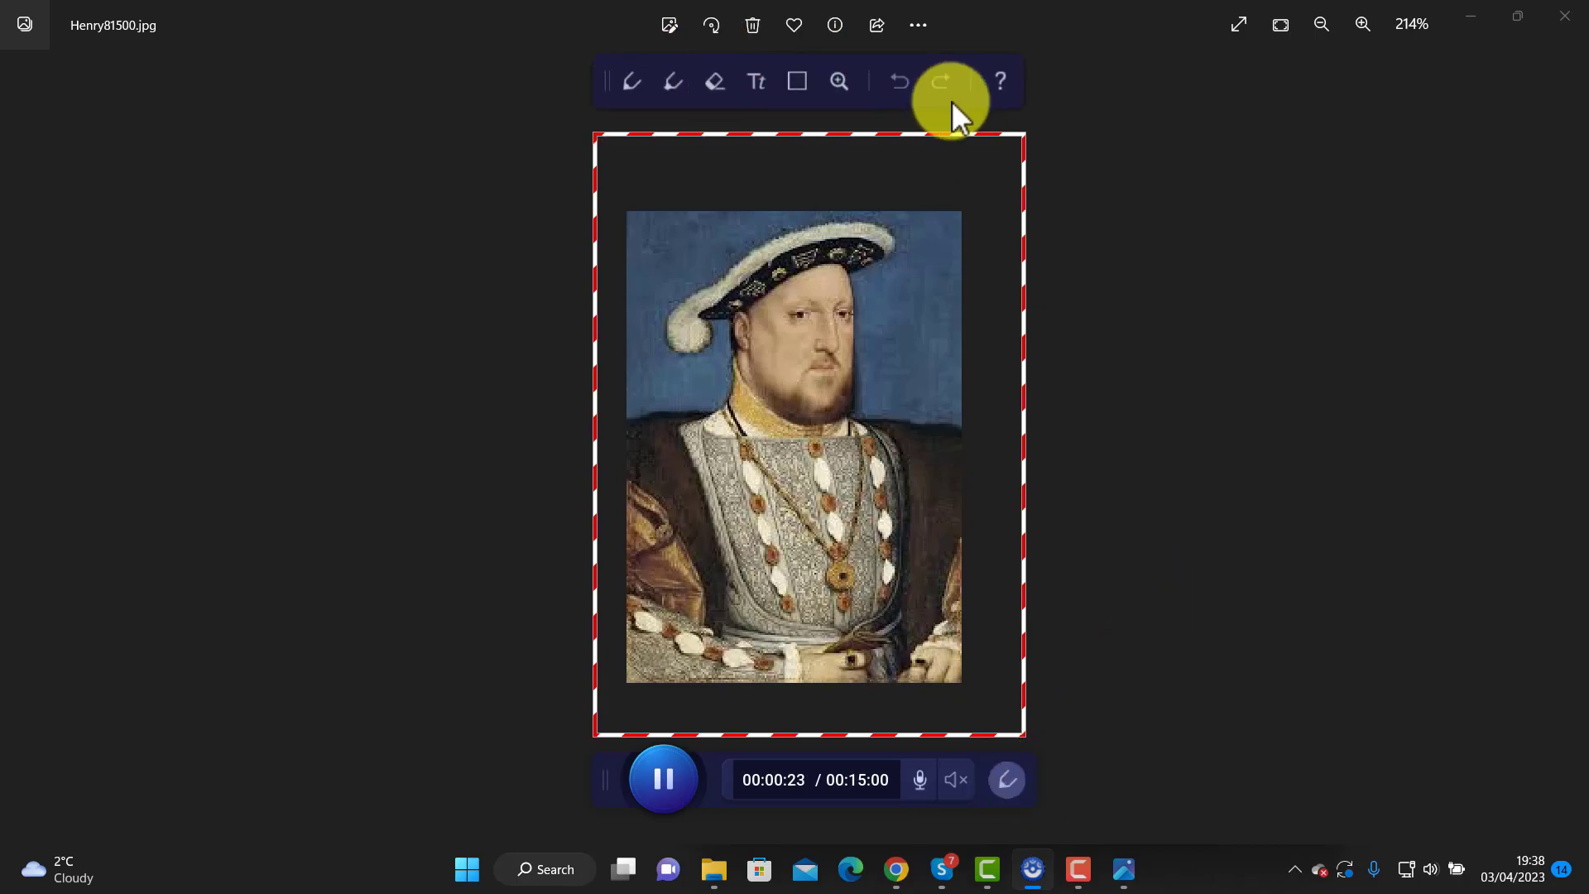
click(664, 82)
mouse_move(897, 266)
mouse_down()
mouse_move(912, 310)
mouse_move(864, 338)
mouse_move(865, 379)
mouse_move(787, 413)
mouse_move(783, 474)
mouse_move(705, 503)
mouse_move(675, 341)
mouse_move(708, 186)
mouse_move(765, 277)
mouse_move(758, 361)
mouse_up()
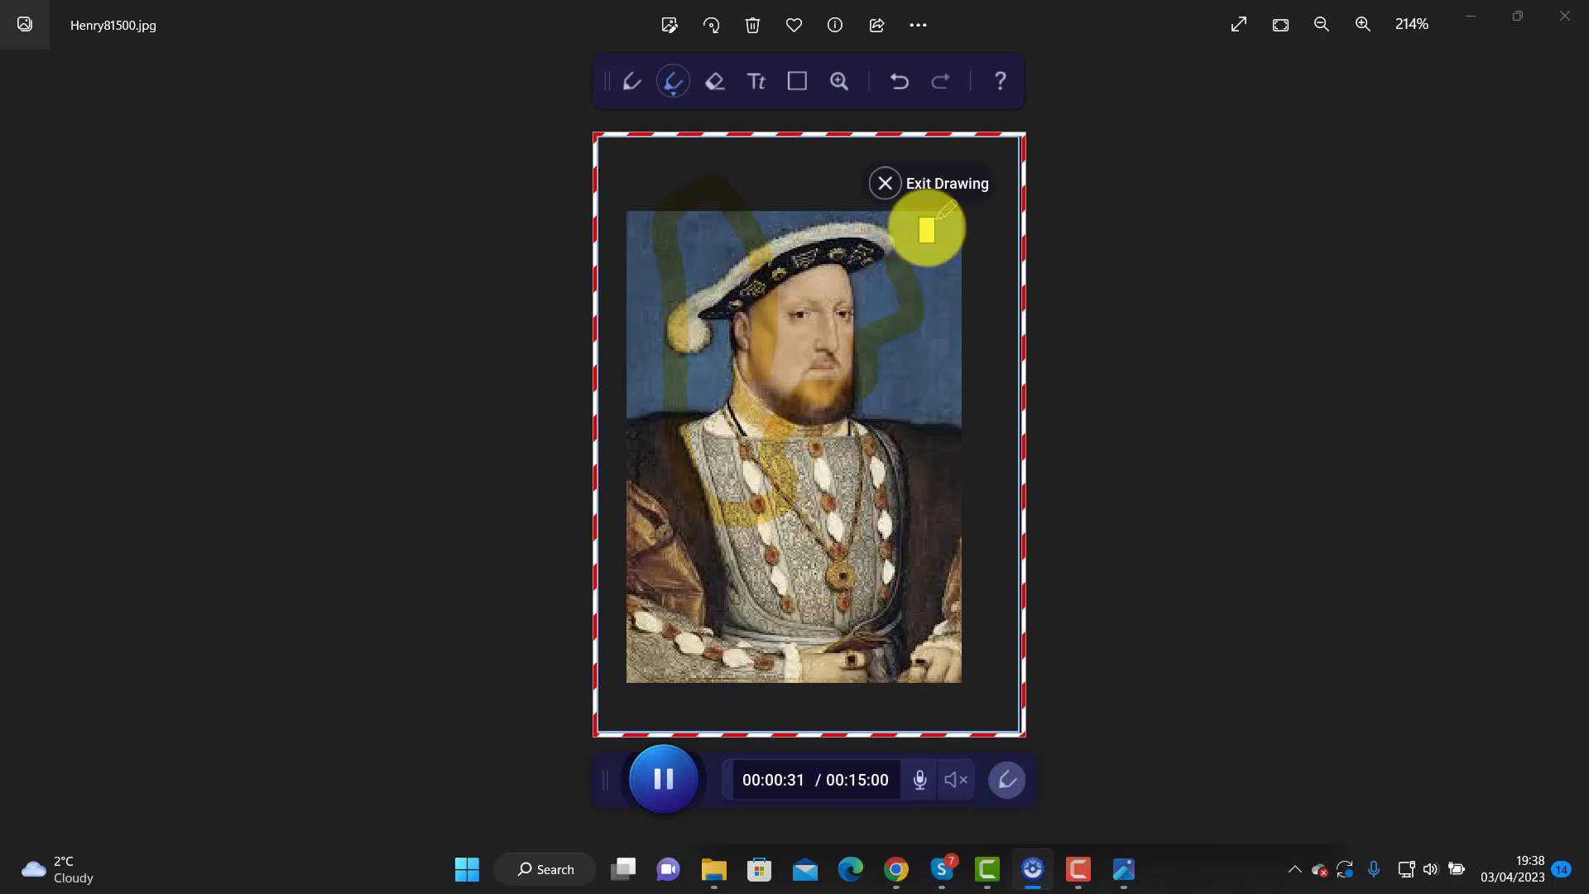
click(903, 78)
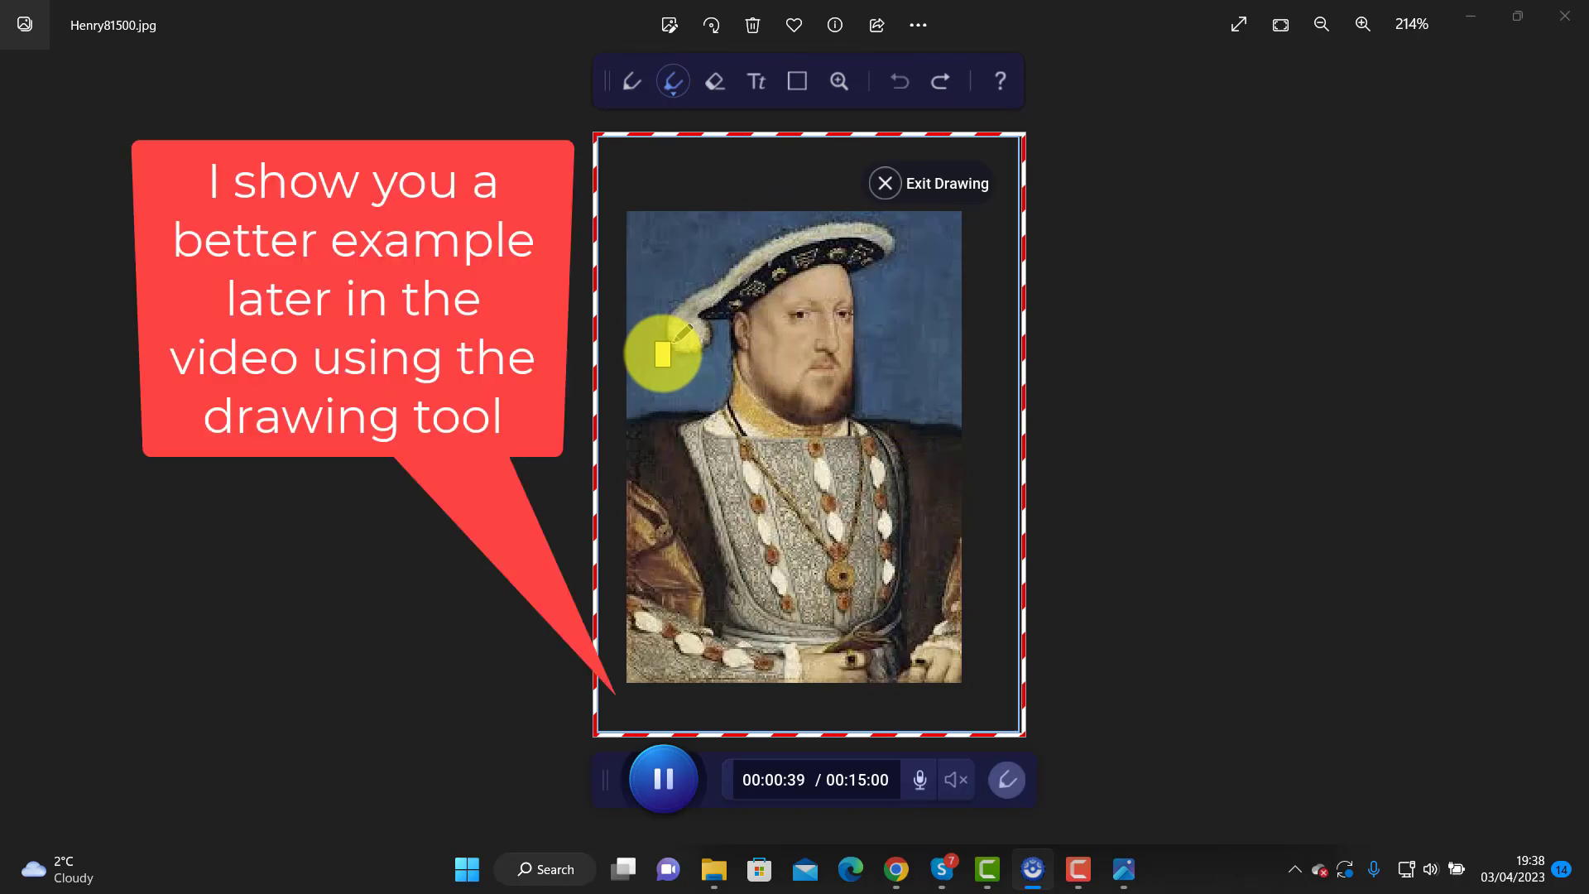
click(664, 781)
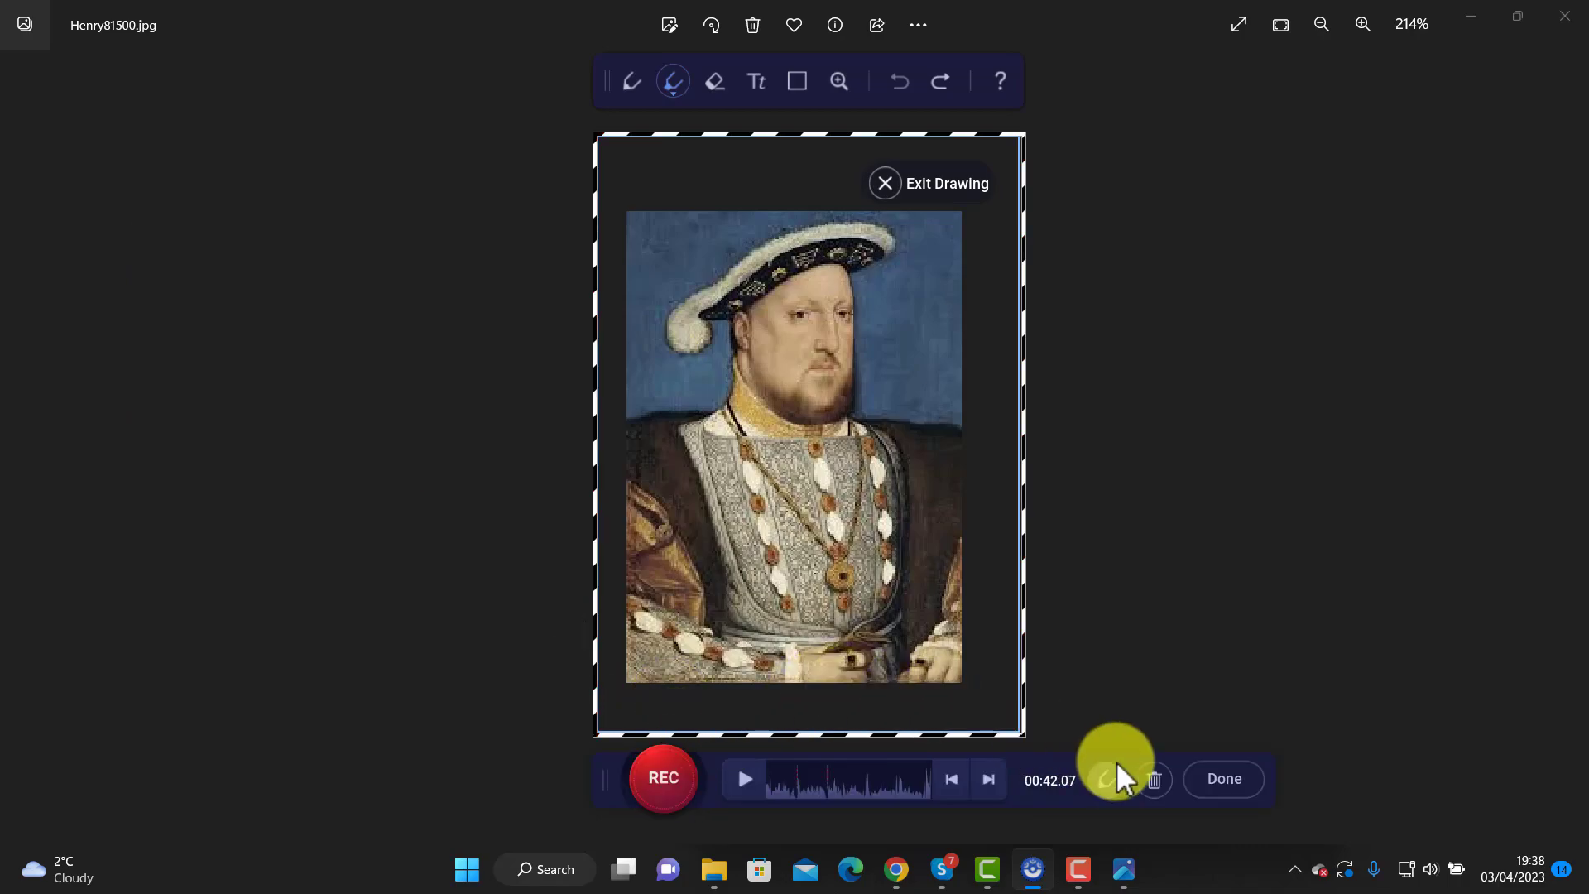
- Finish the recording and choose Save / Upload in the What's Next panel
click(1225, 778)
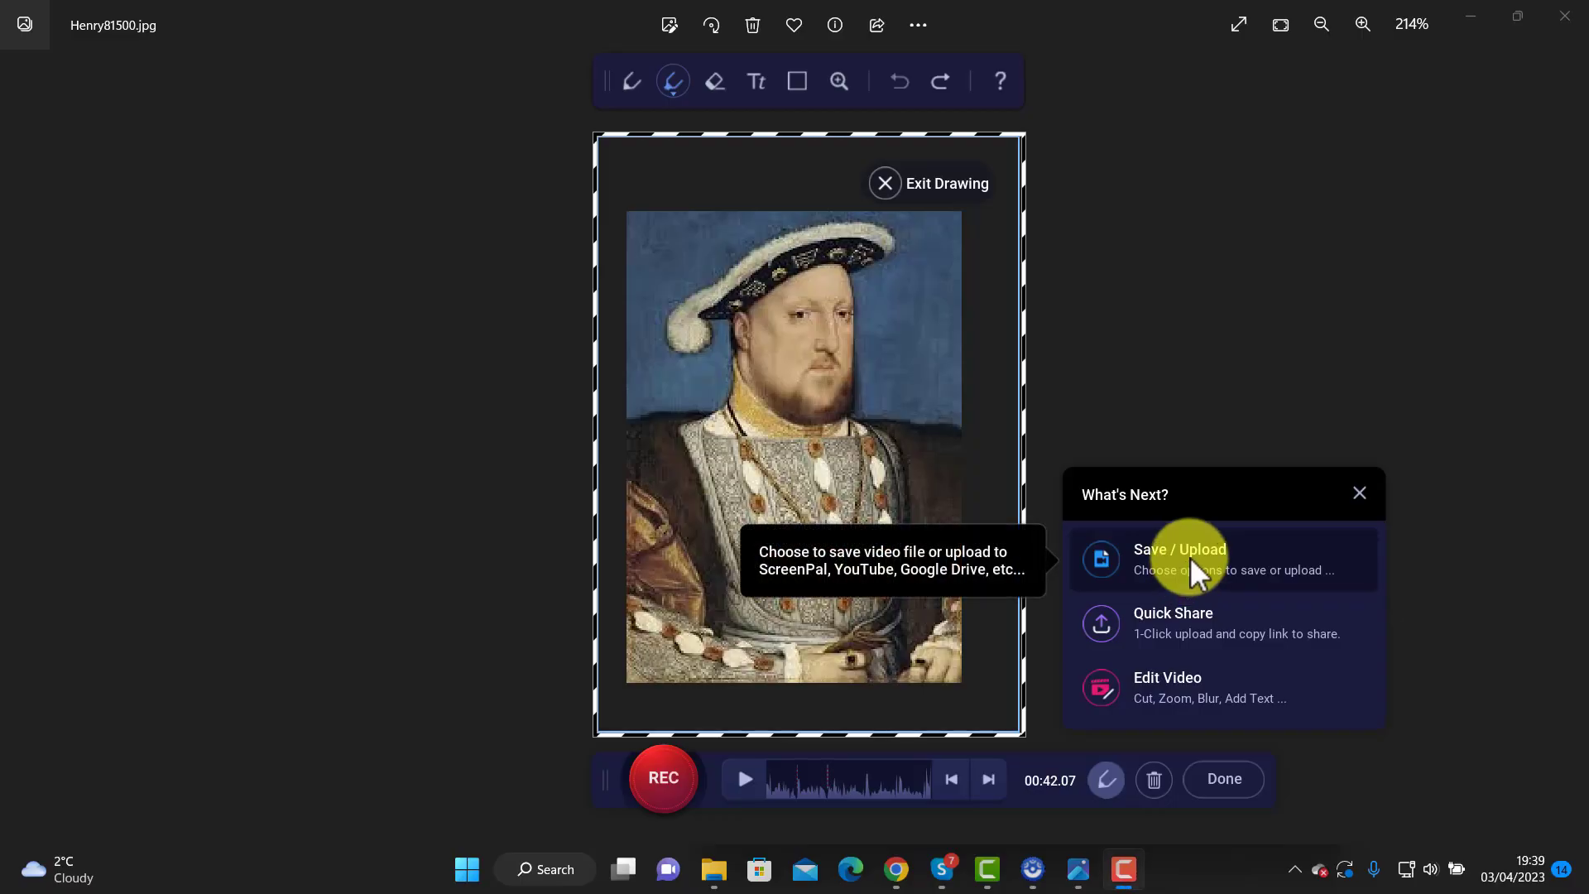
click(1190, 558)
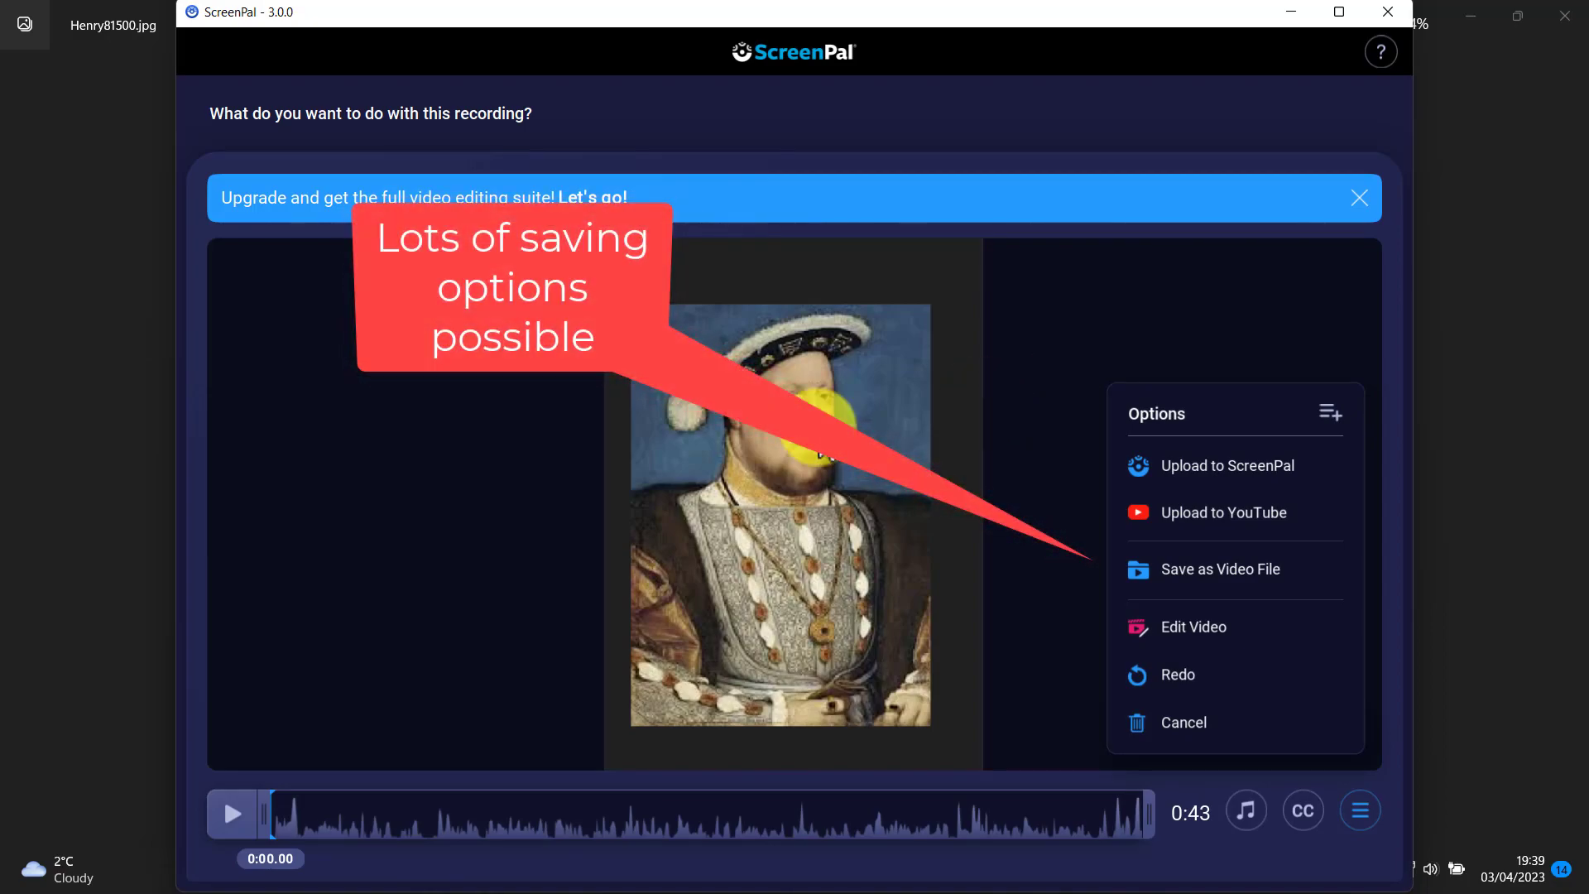
- Play the recording preview for about six seconds, then pause it
click(235, 815)
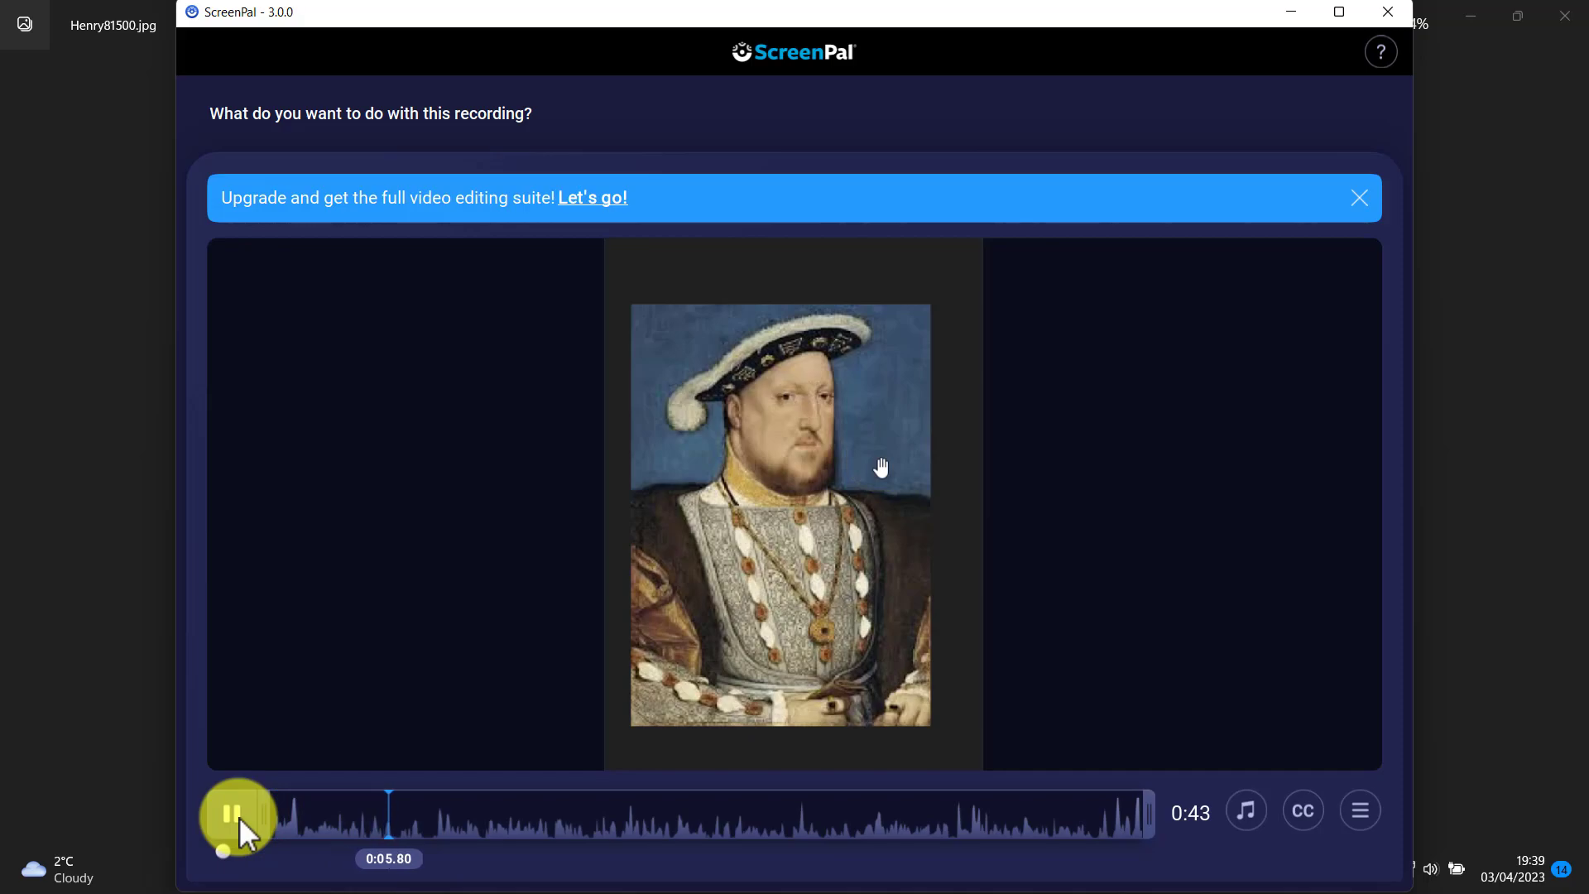
click(240, 817)
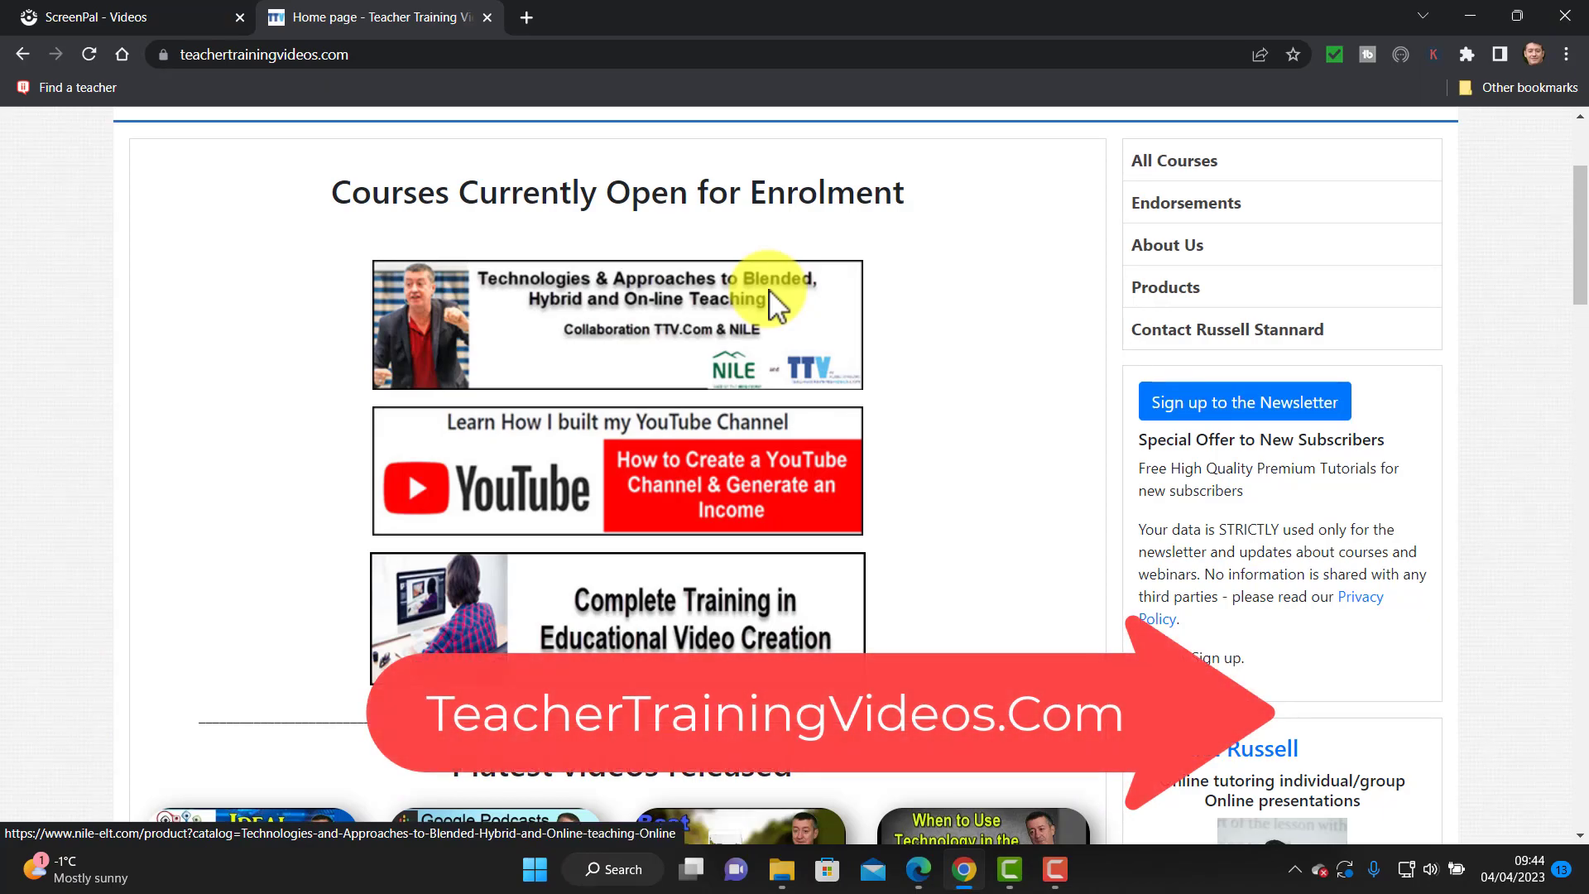
mouse_move(1581, 273)
mouse_down()
mouse_move(1575, 214)
mouse_move(1564, 496)
mouse_move(1582, 217)
mouse_move(1576, 327)
mouse_move(1577, 269)
mouse_up()
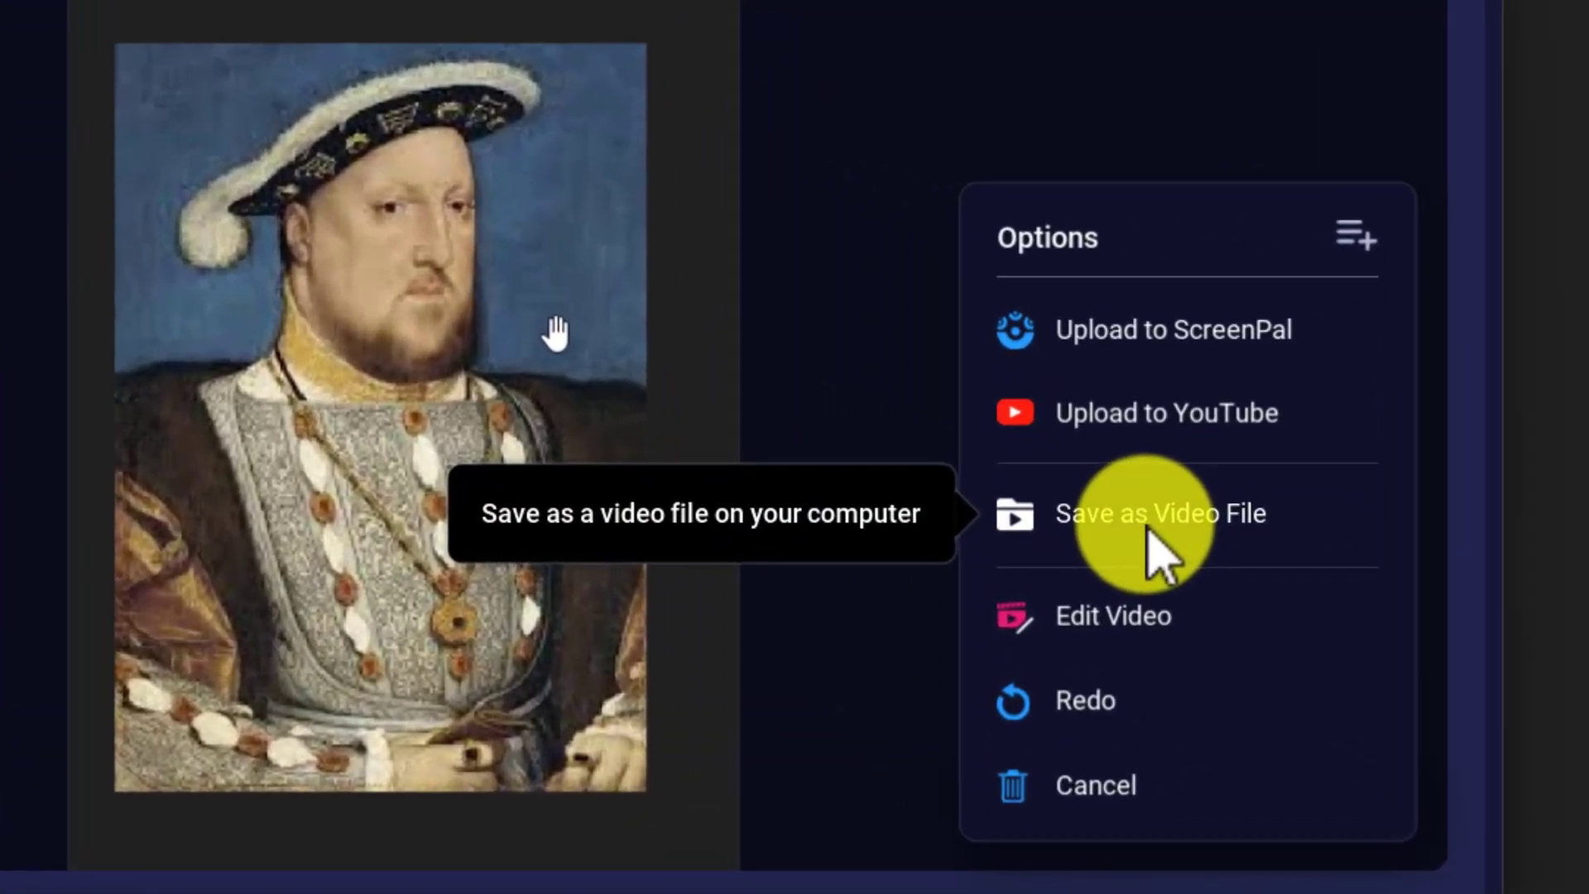
- Choose Save as Video File and rename 'Recording #17' to TestVideo
click(1148, 531)
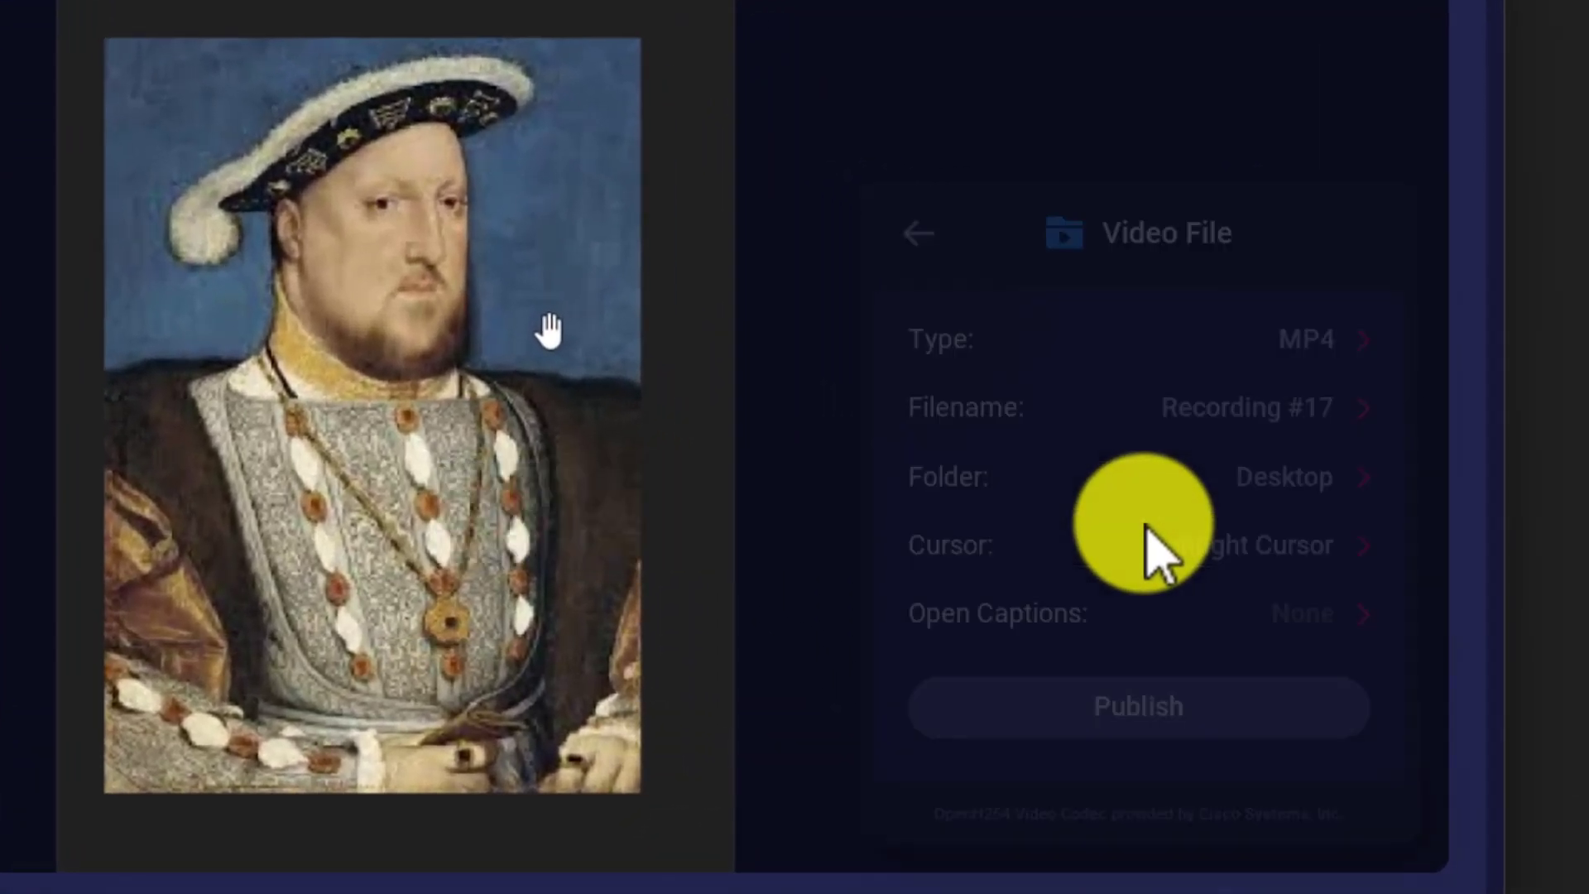
click(1216, 405)
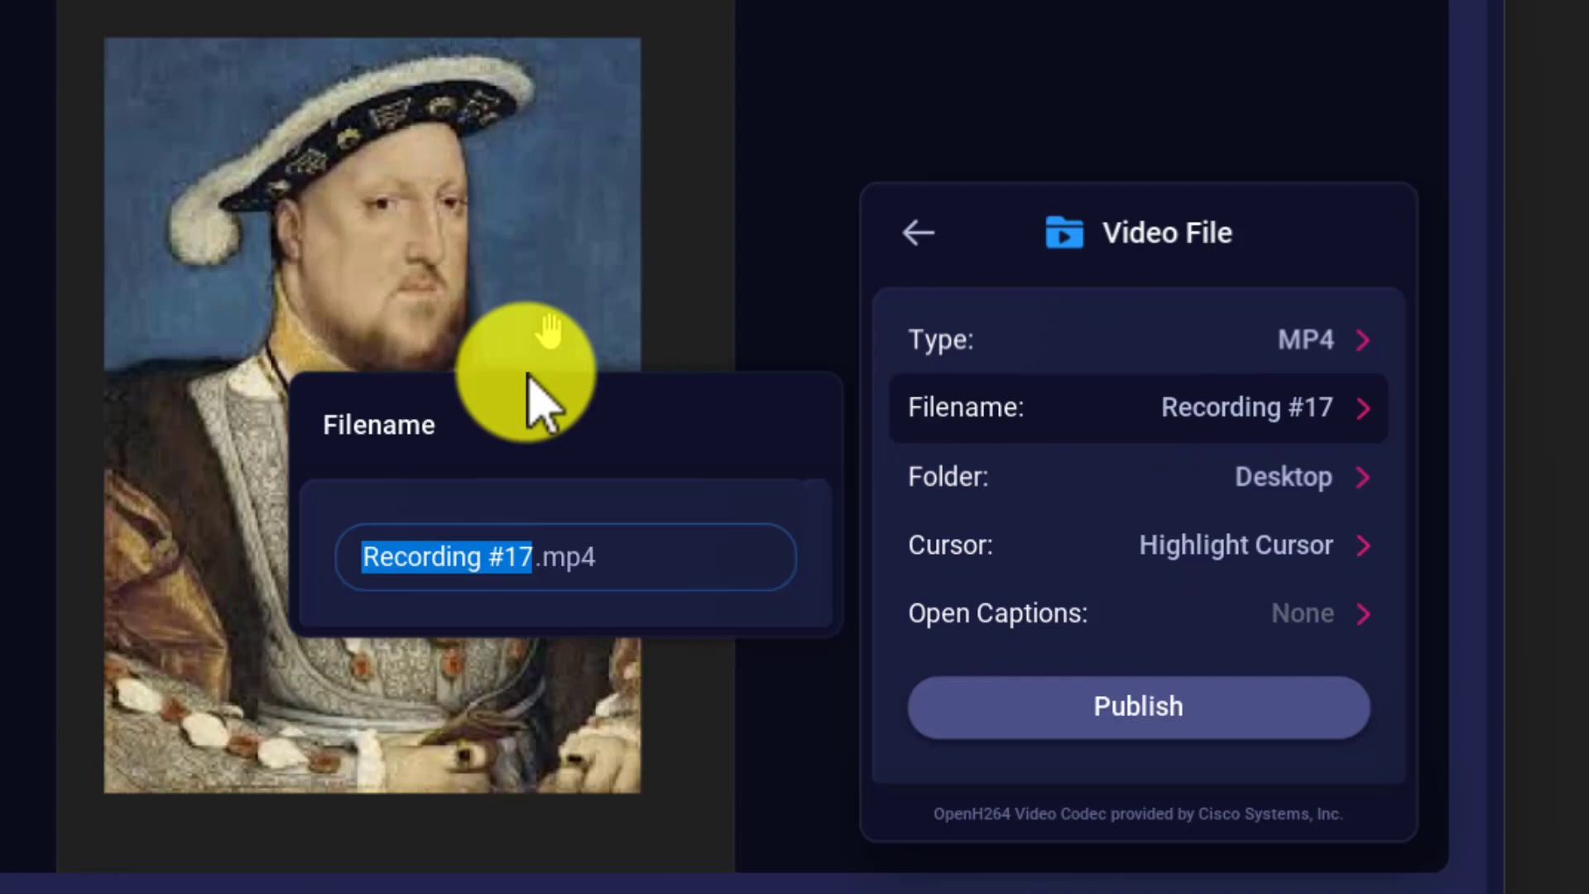
text(Tst)
key(BackSpace)
text(es)
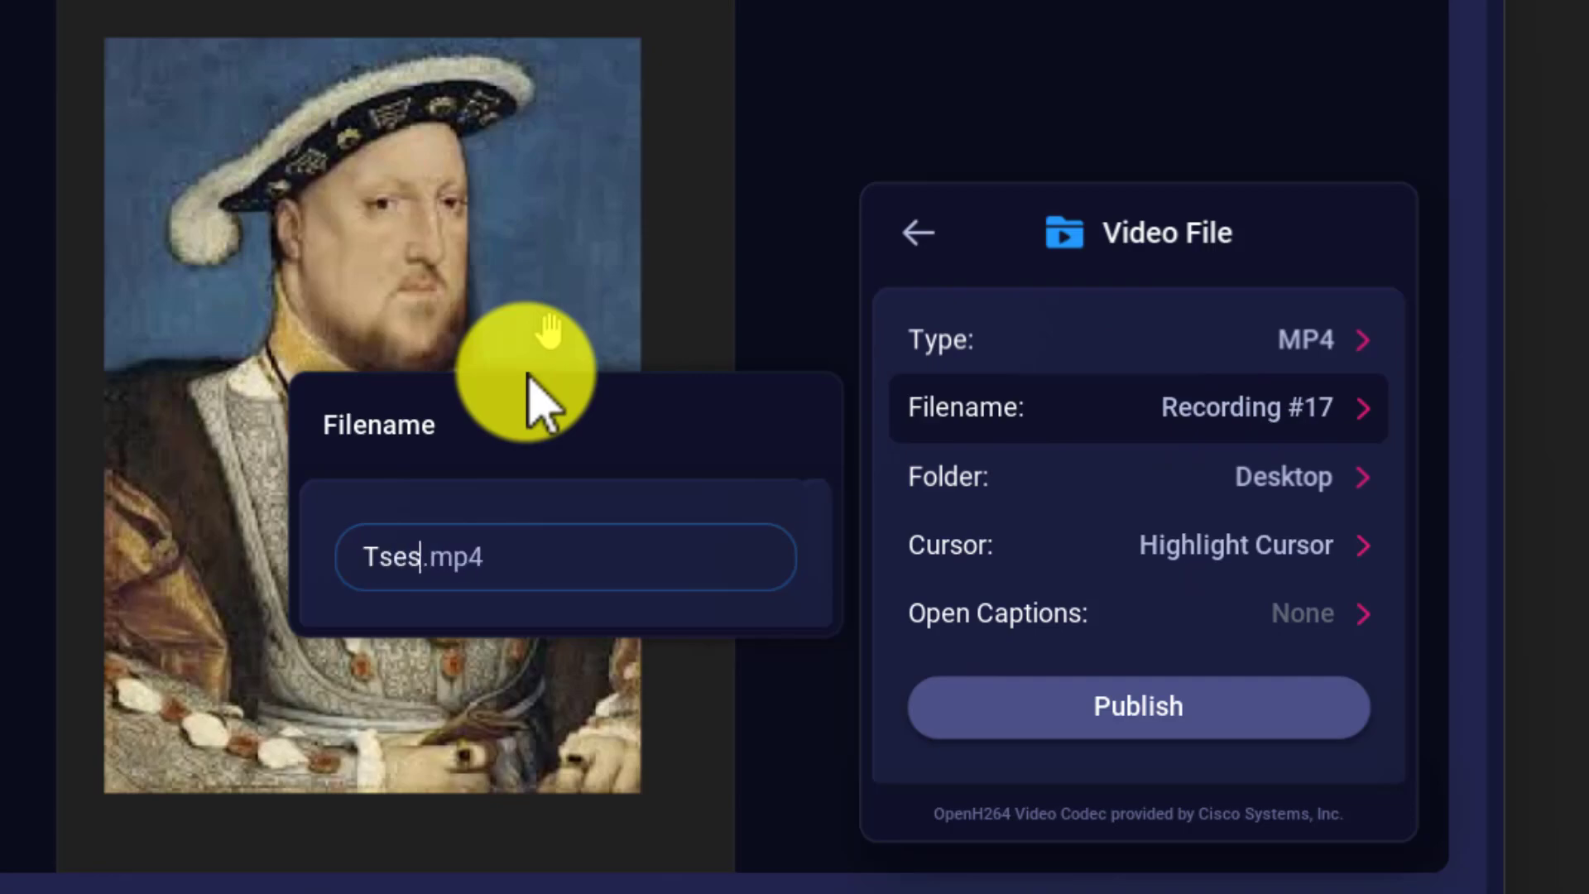
key(BackSpace)
key(BackSpace)
key(BackSpace)
text(estVideoe)
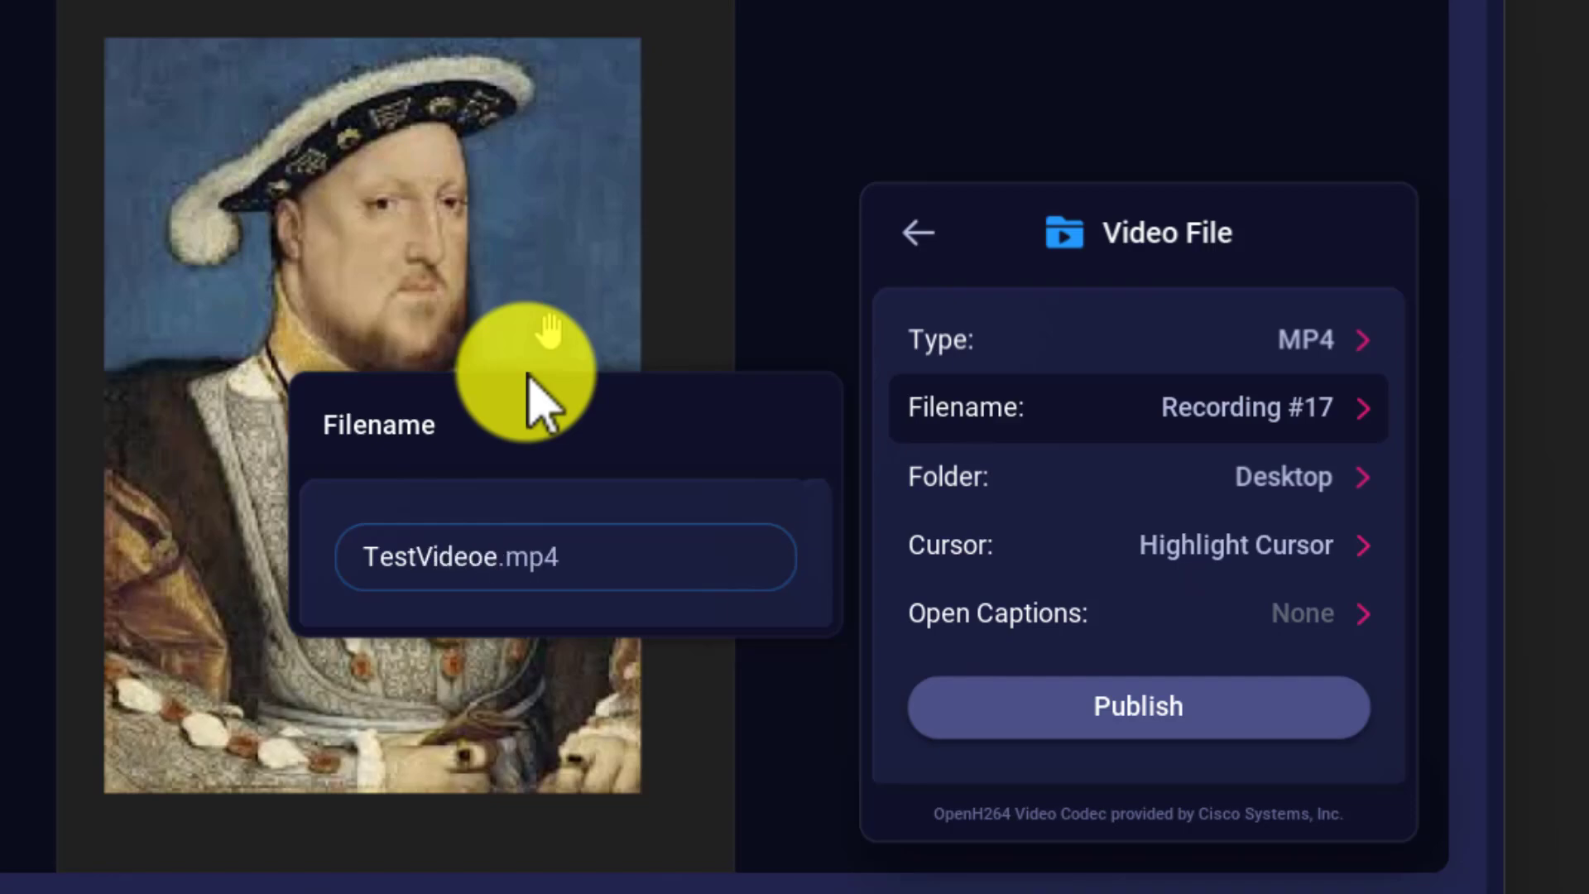
key(BackSpace)
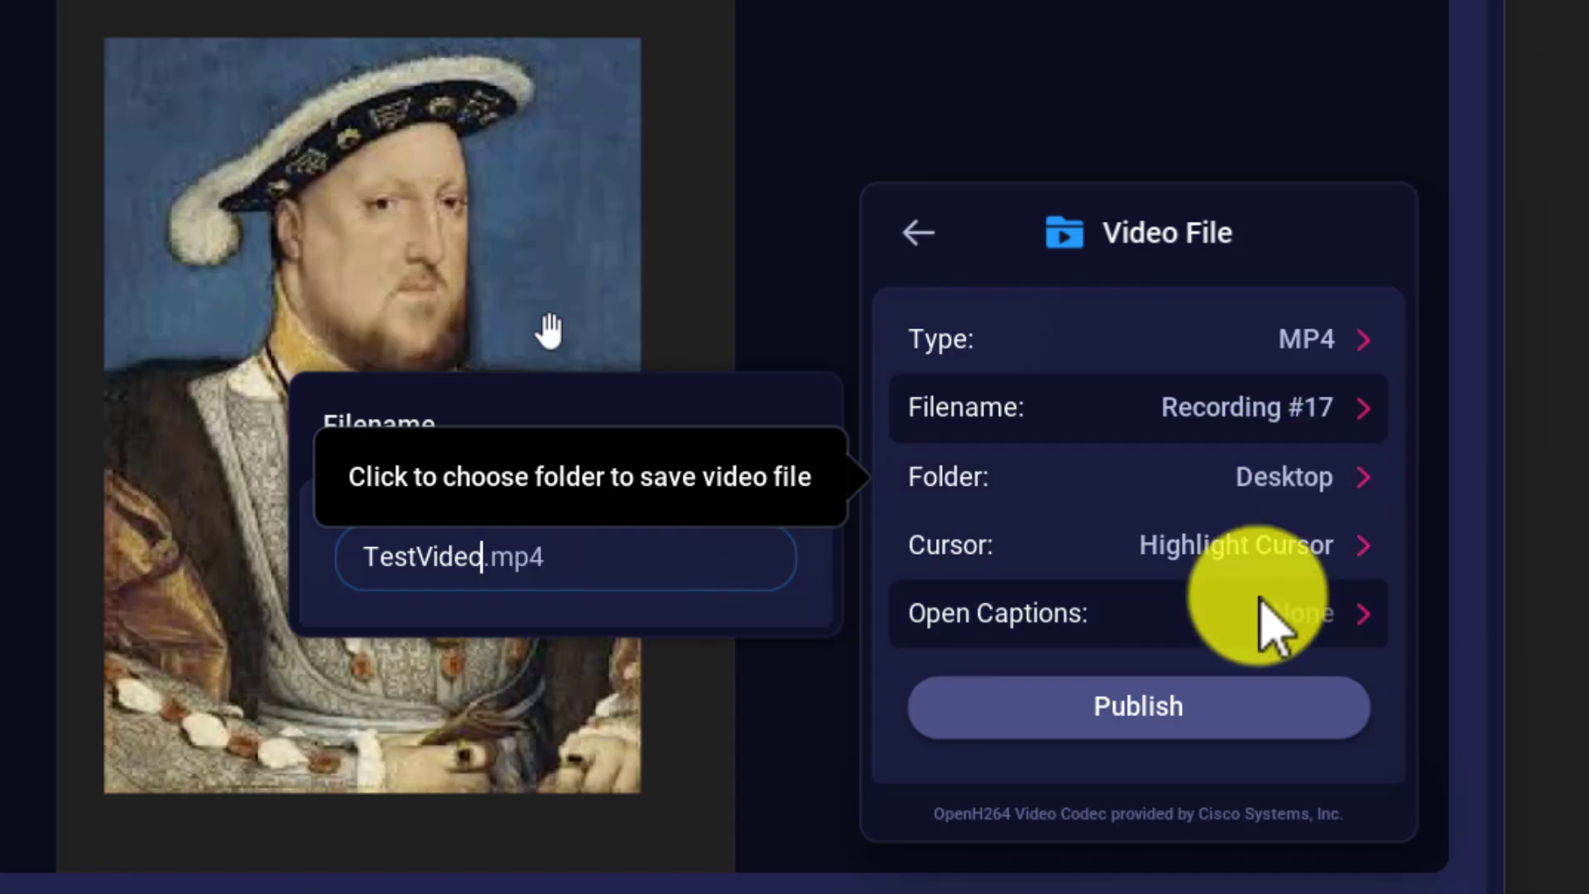
- Publish TestVideo.mp4, minimise ScreenPal and both Photos windows, and close the Tudors folder
click(1138, 711)
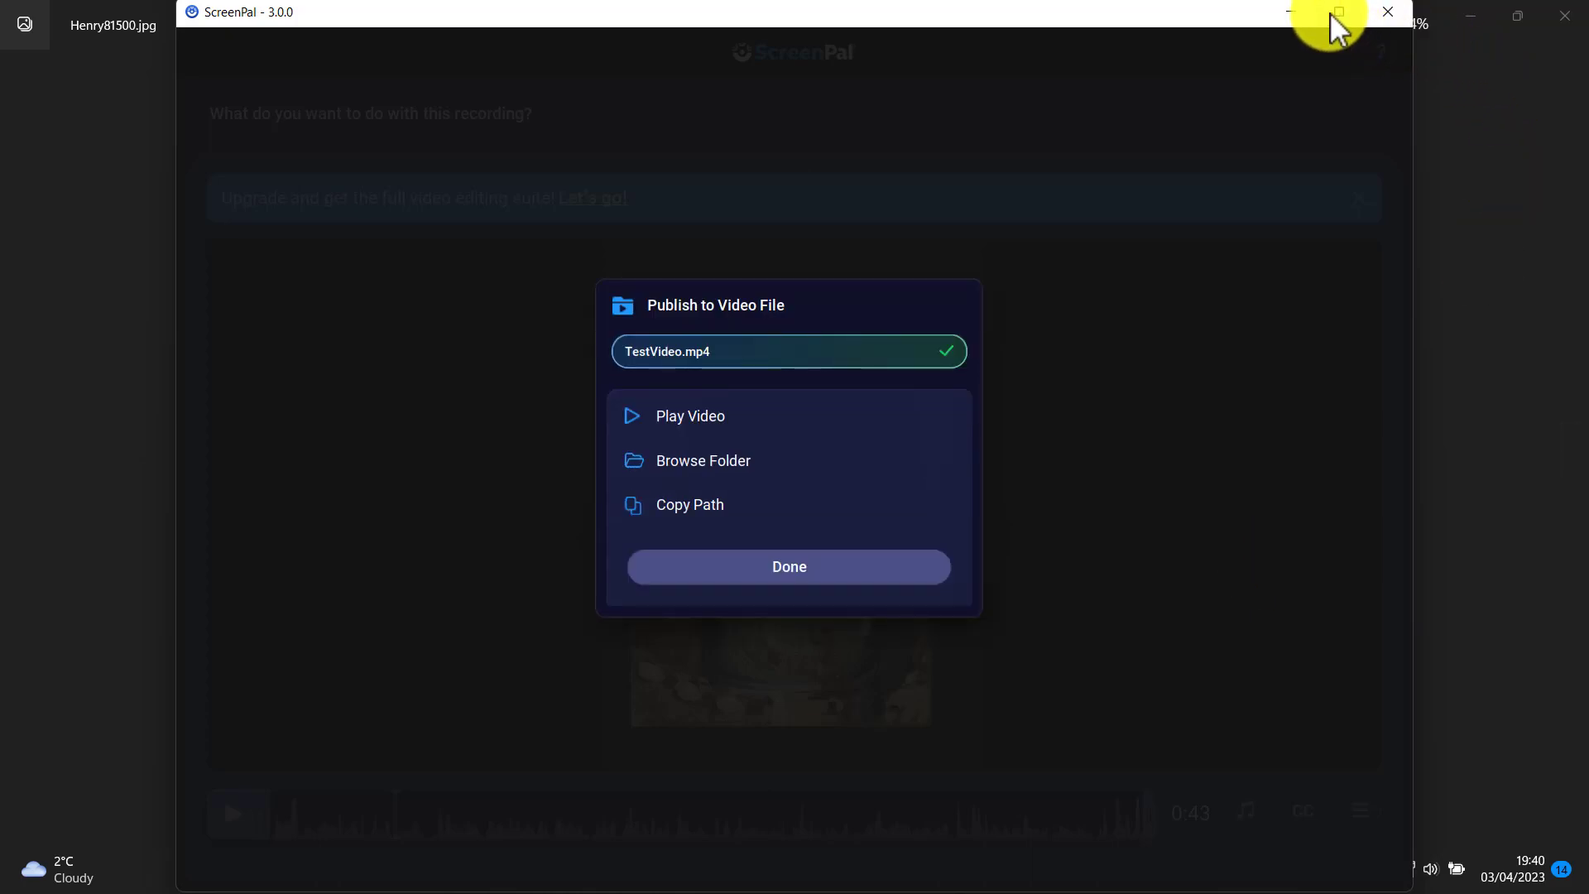
click(1294, 11)
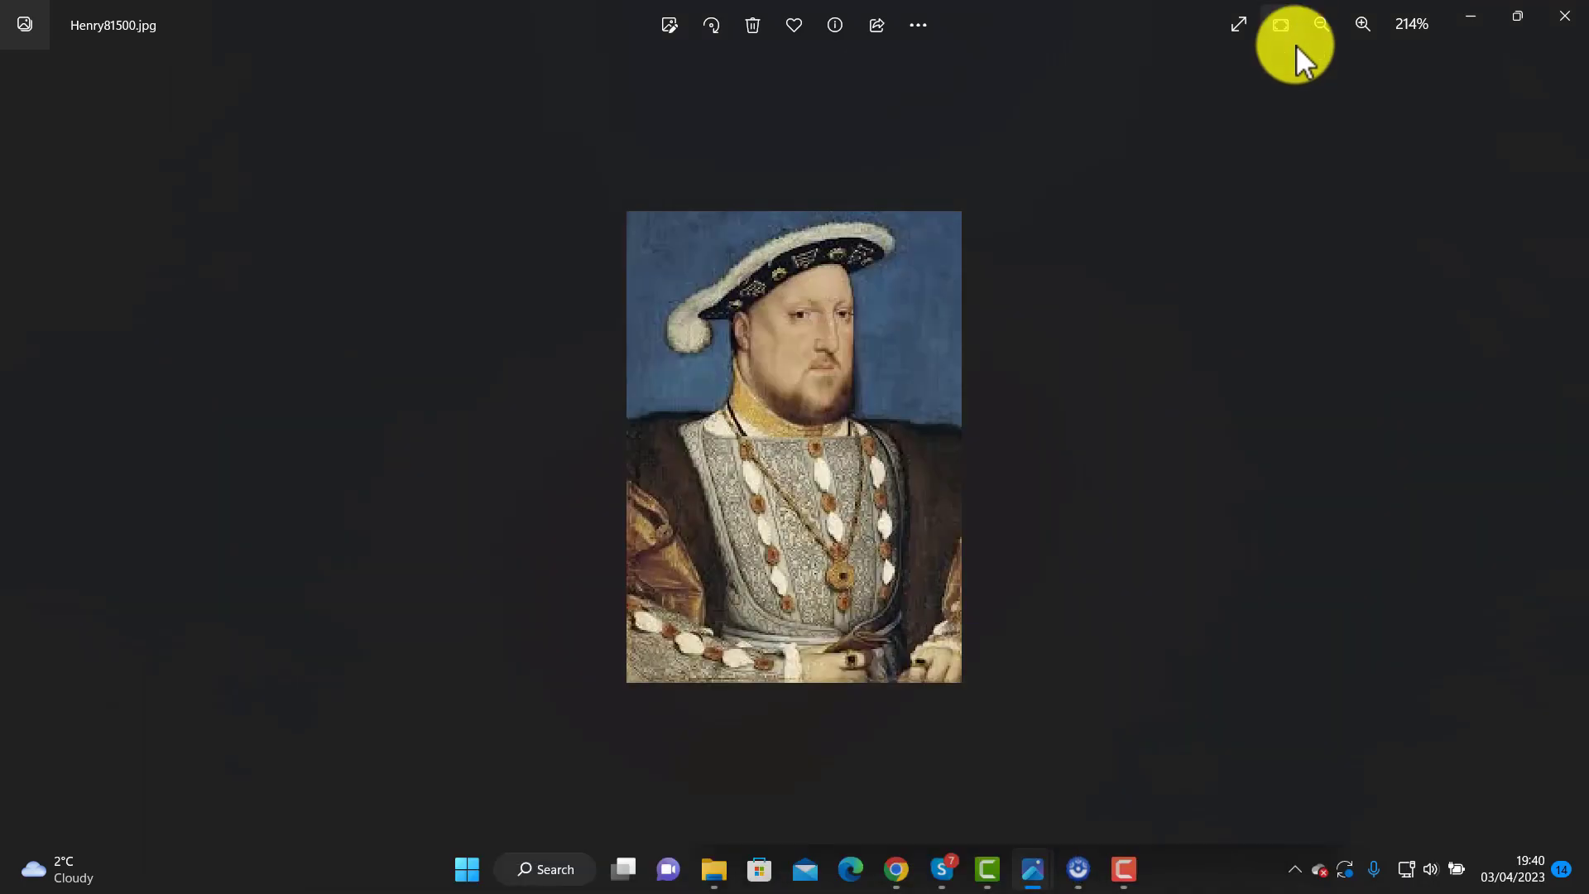
click(1481, 10)
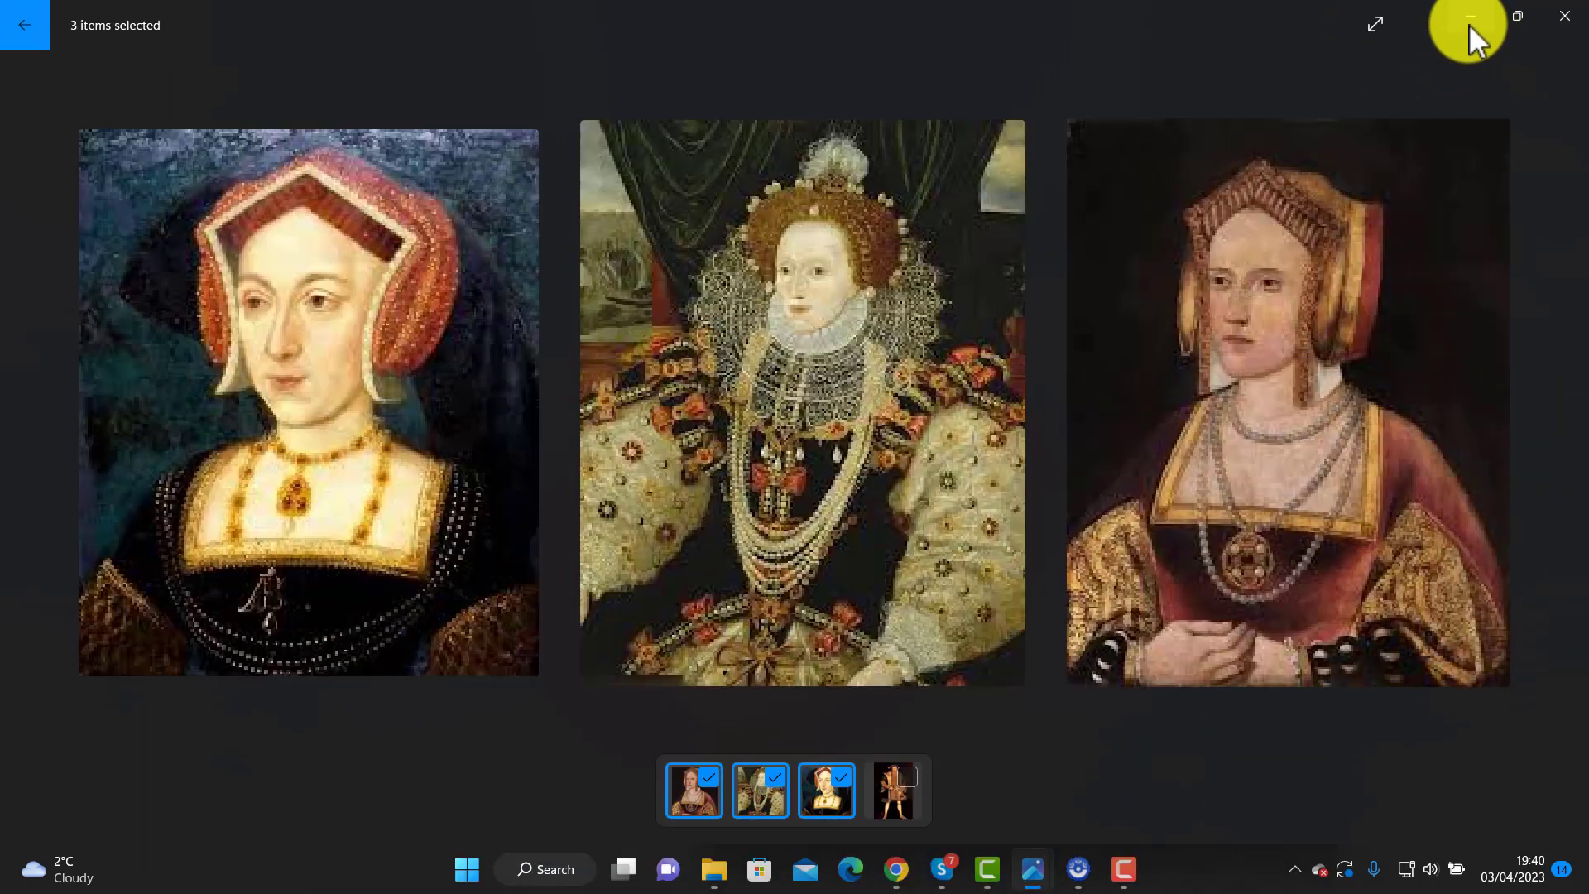
click(1468, 11)
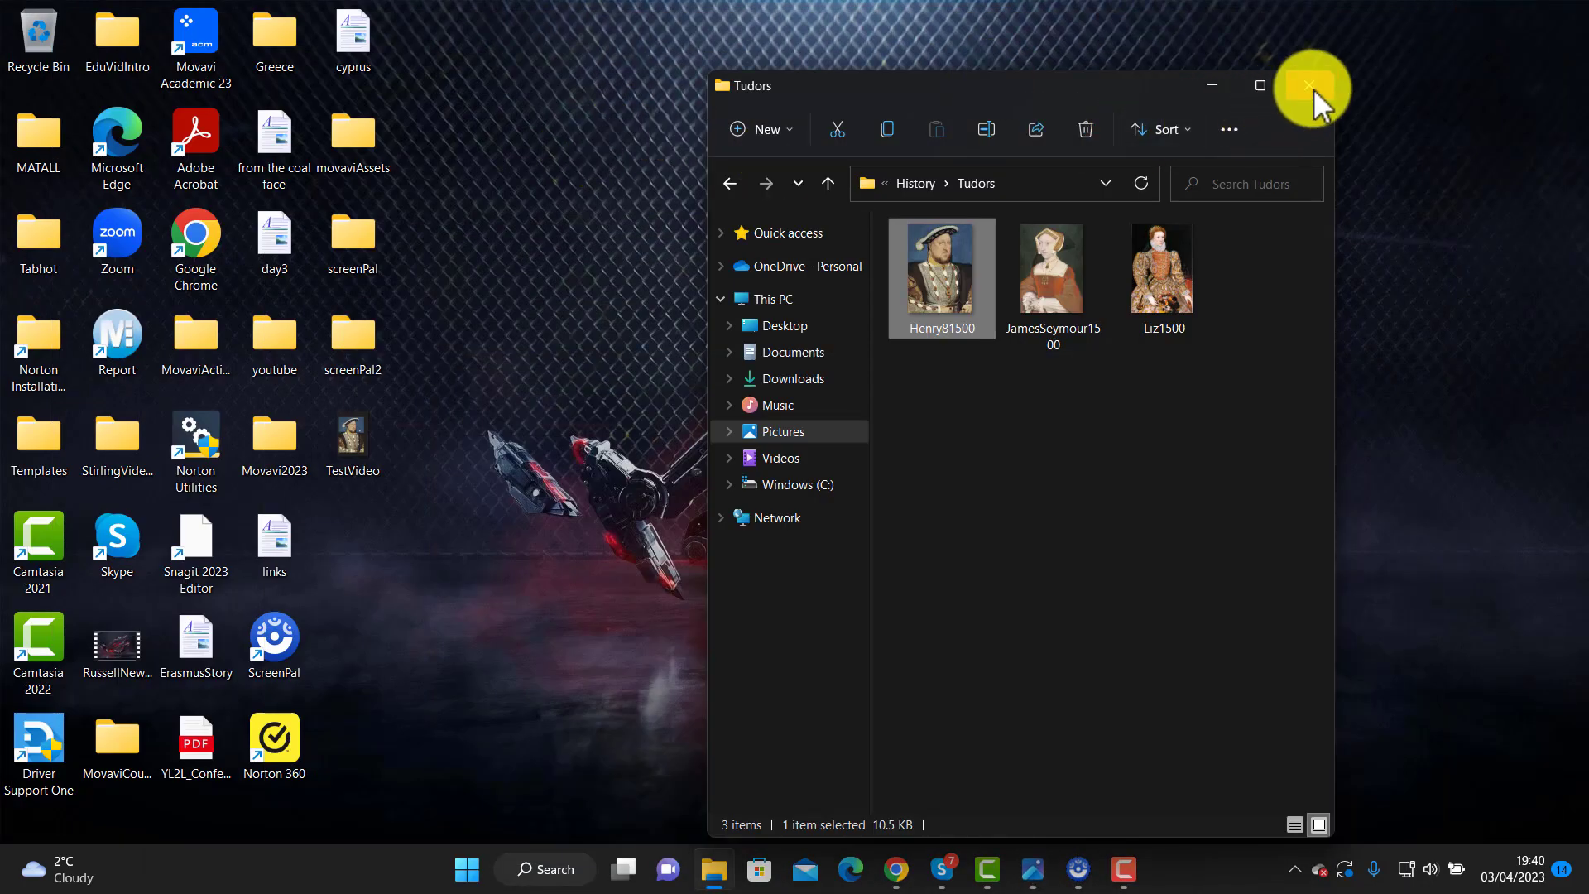
click(1311, 87)
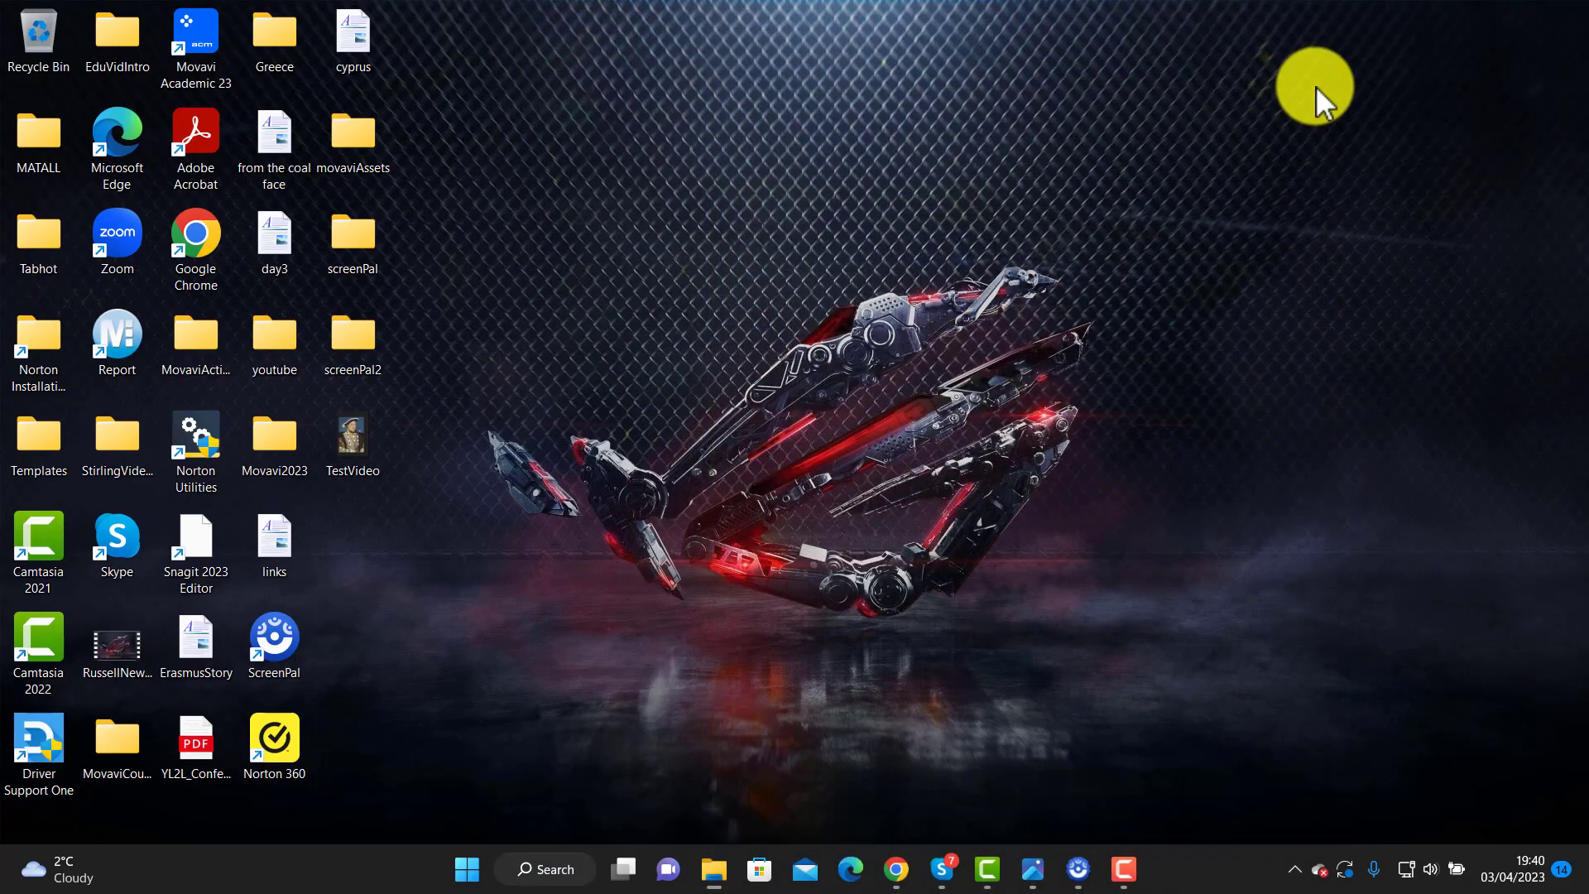
- Play the TestVideo desktop file in Media Player and pause it three seconds in
double_click(351, 433)
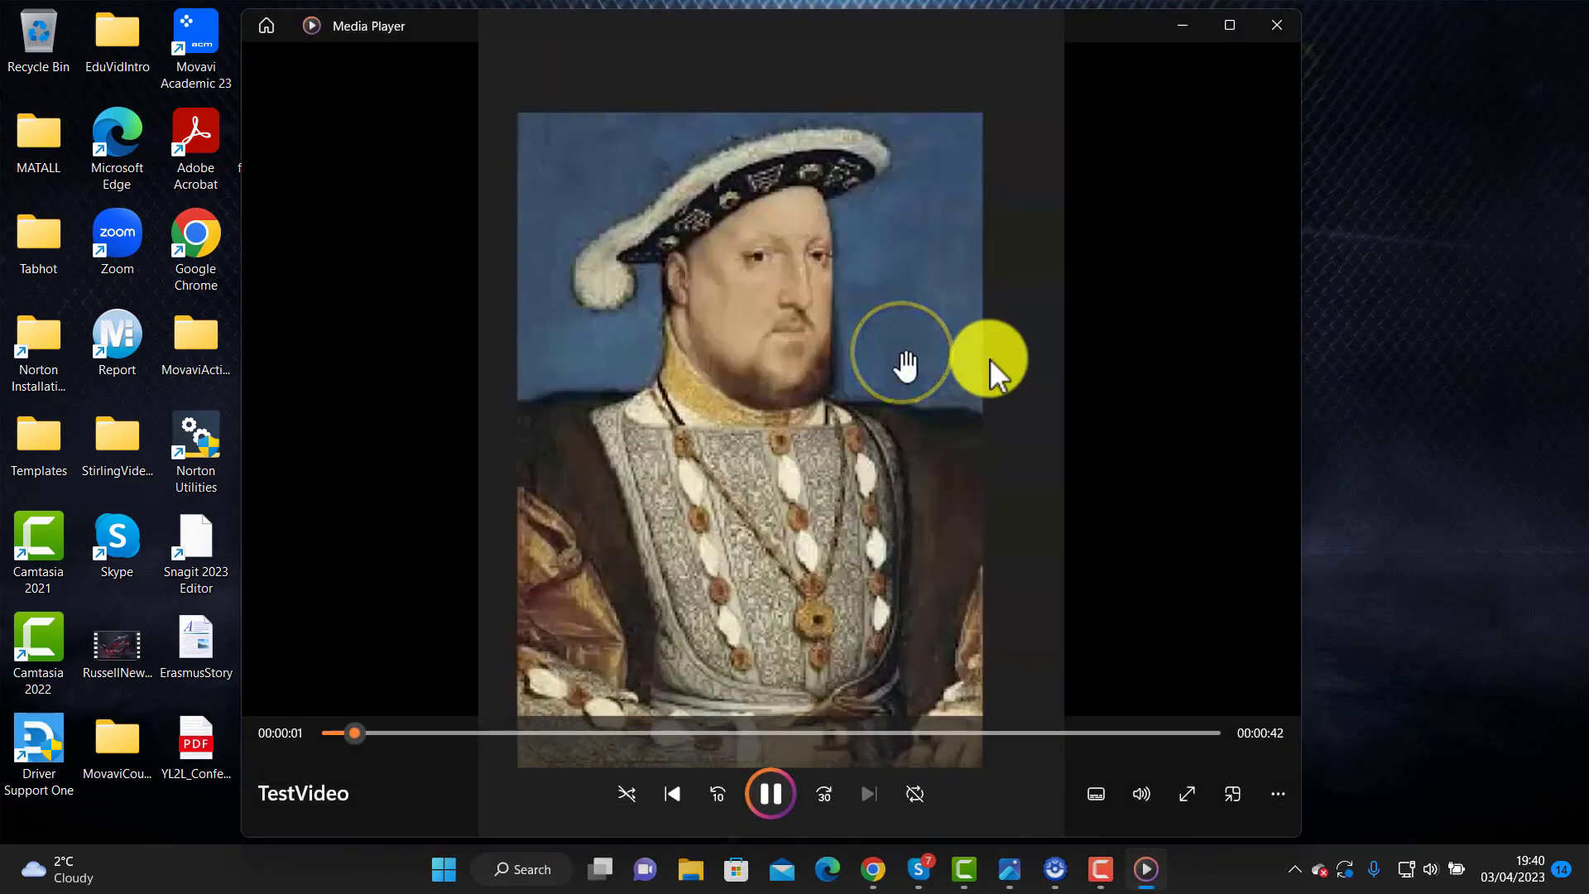
click(772, 796)
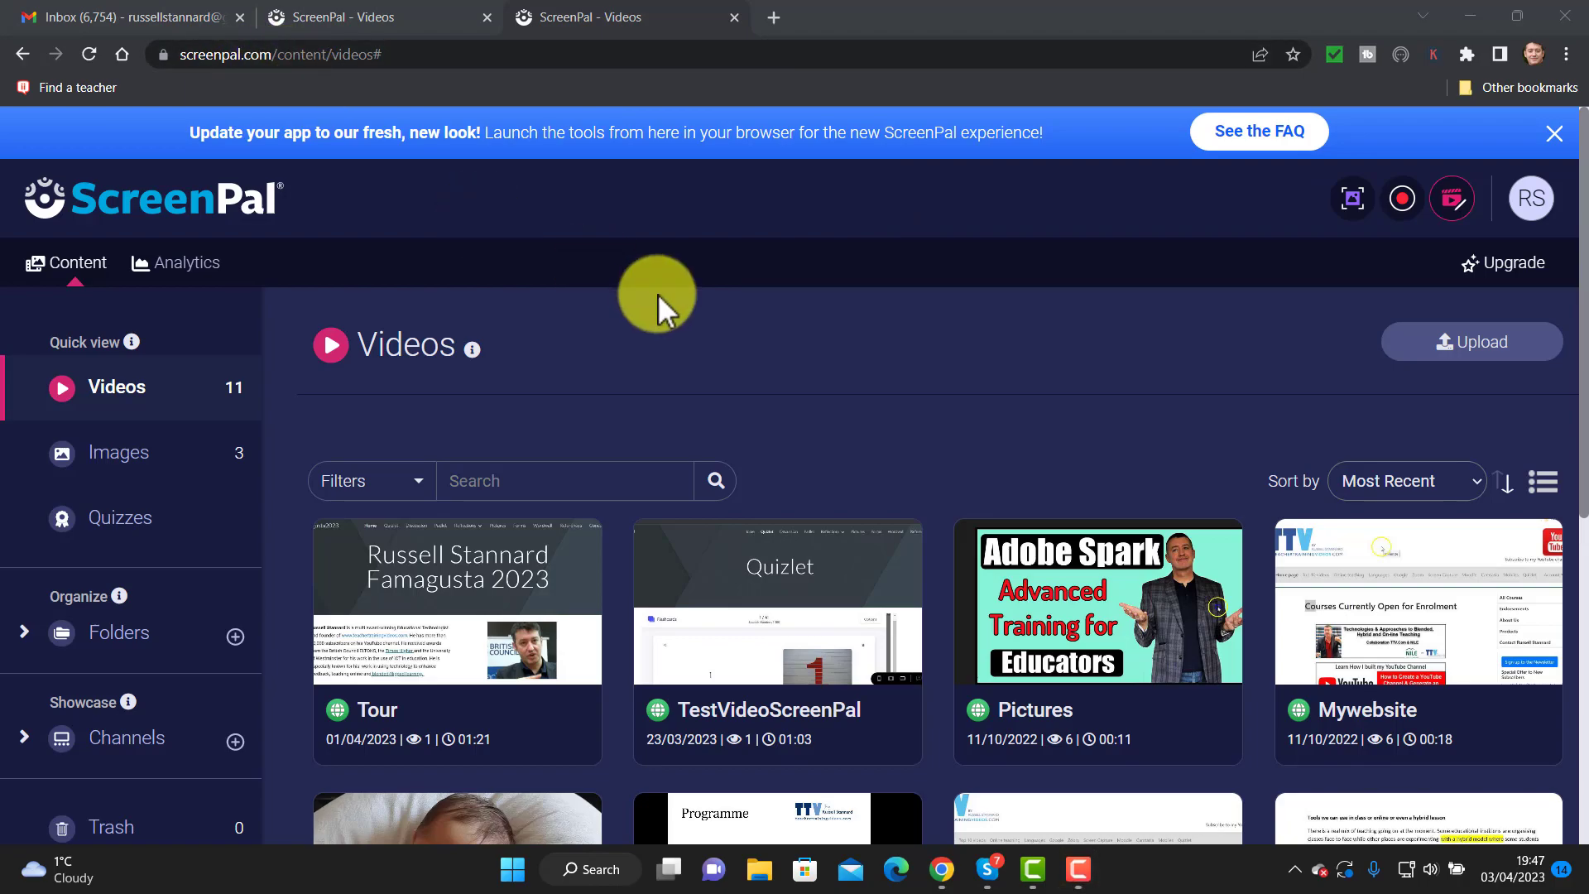
- Relaunch the ScreenPal recorder at 720p with its capture frame over the Google Slides Wordwall slide
click(1407, 203)
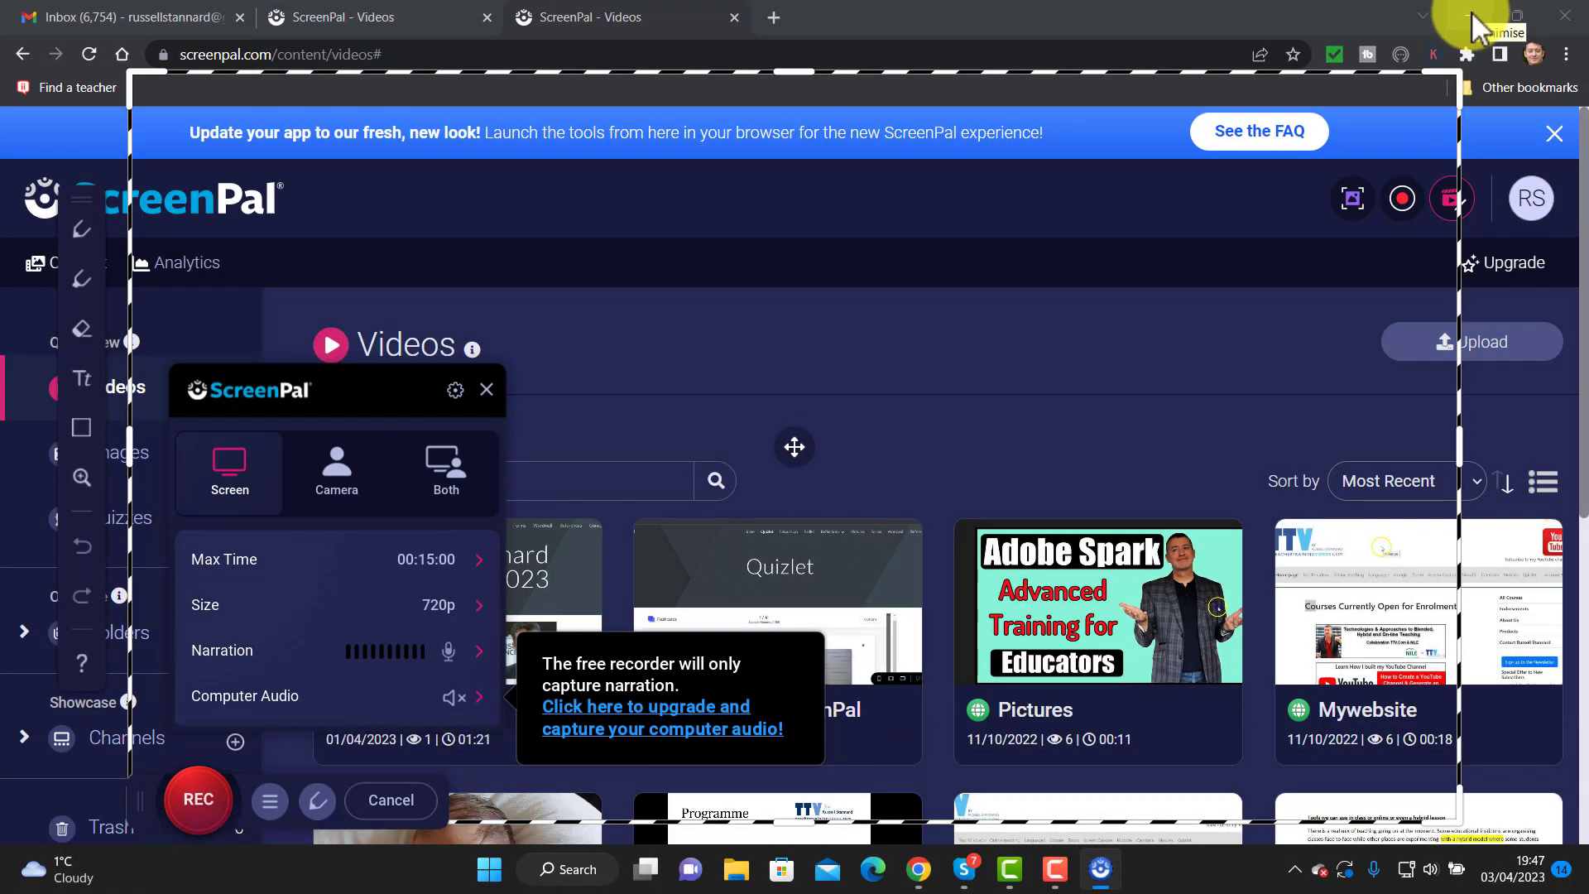
click(1468, 10)
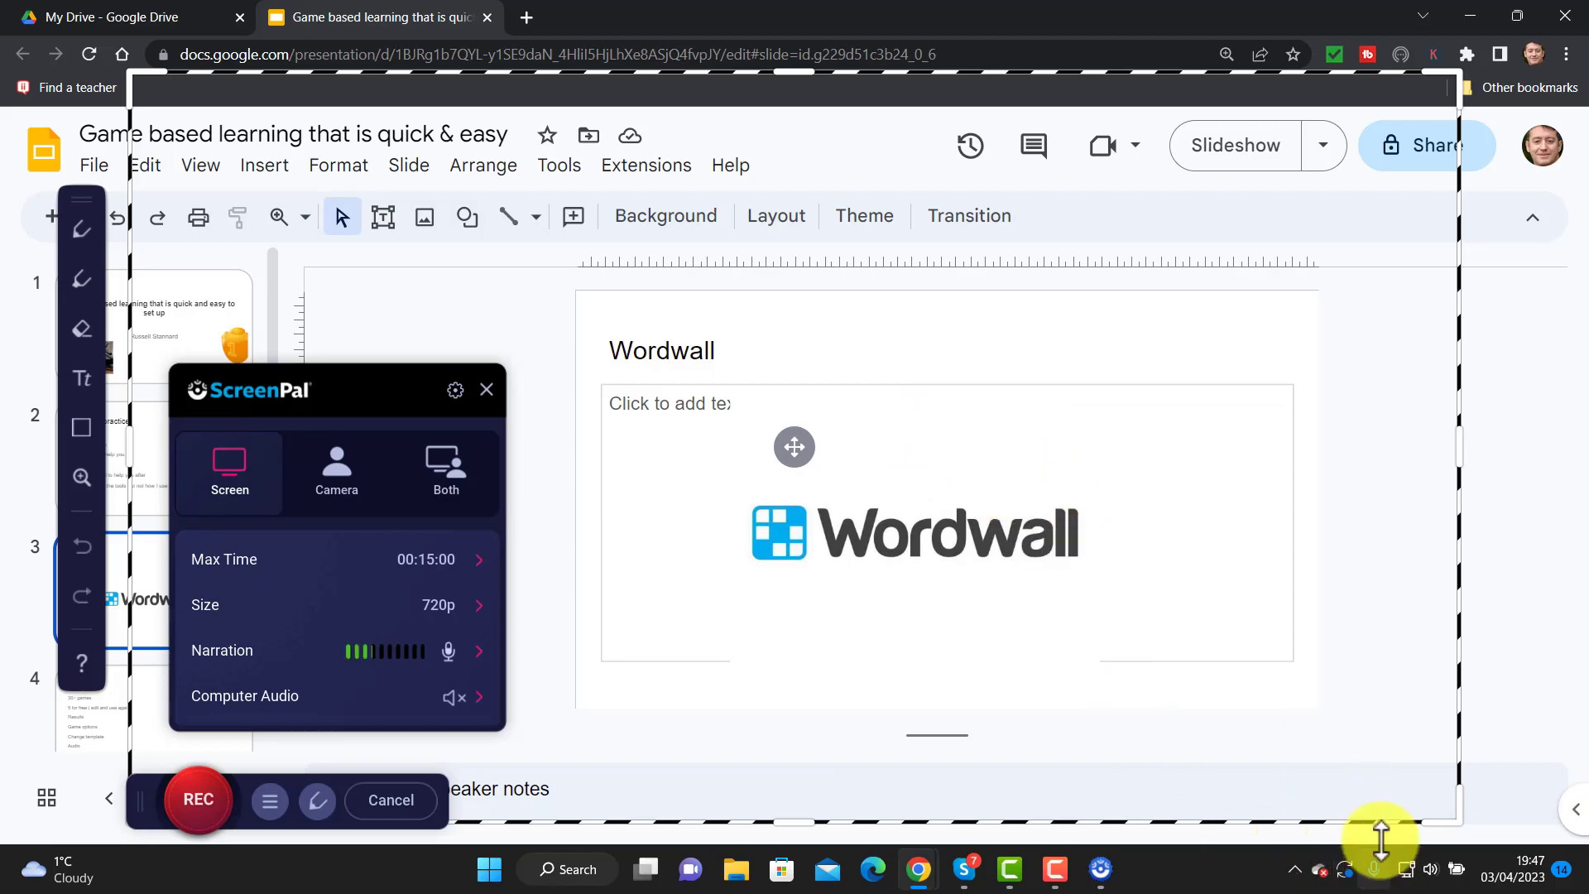
- Present the deck full screen from the title slide and enlarge the capture area to 1531 x 862
click(1233, 149)
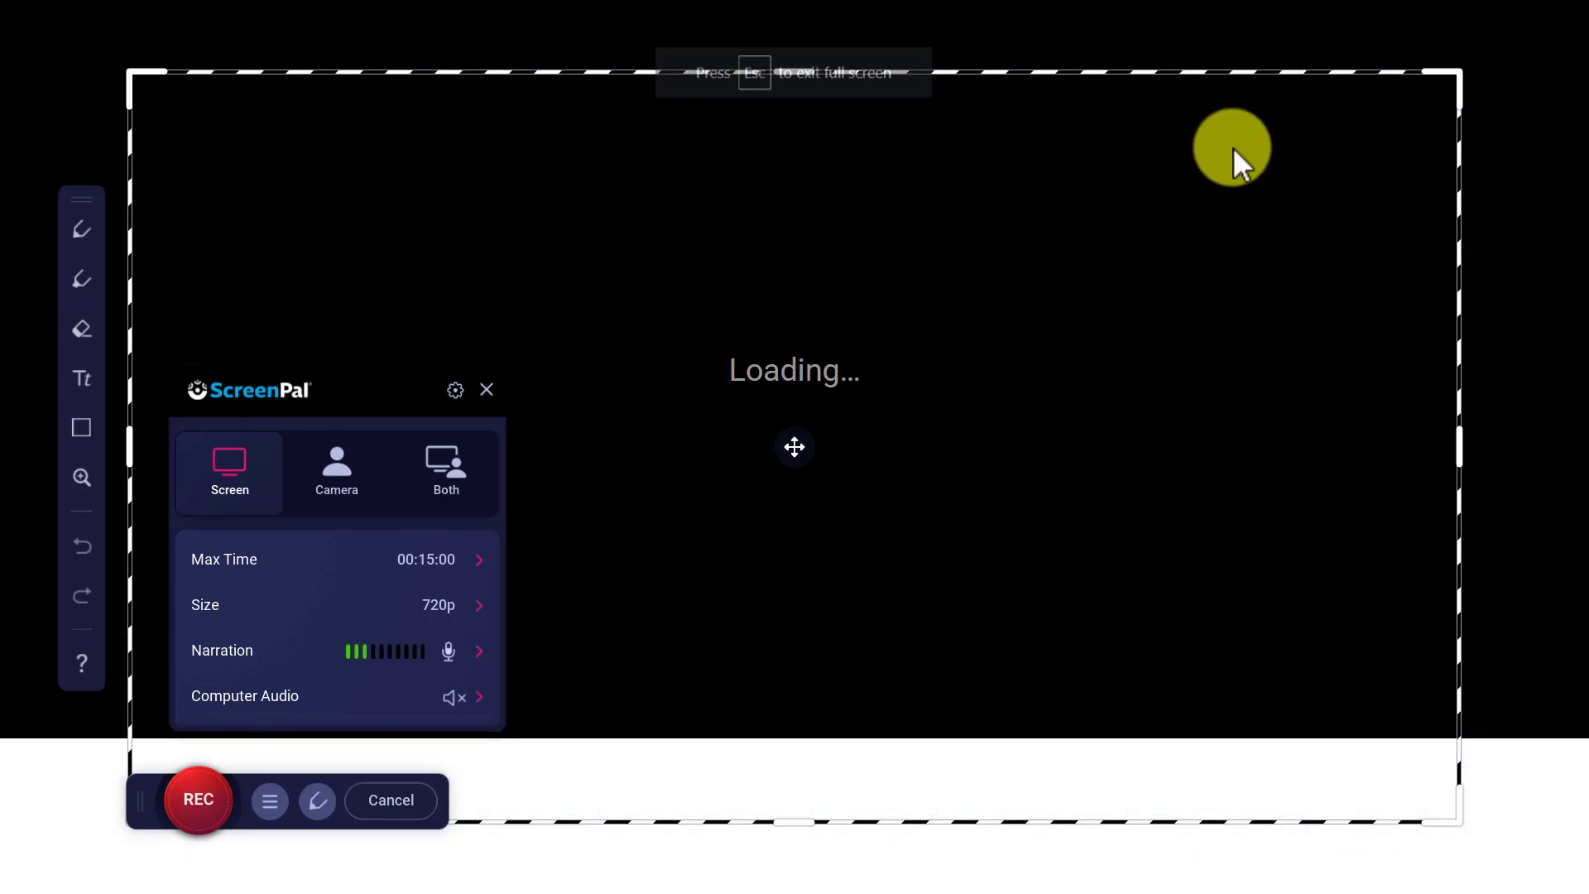
key(Left)
key(Left)
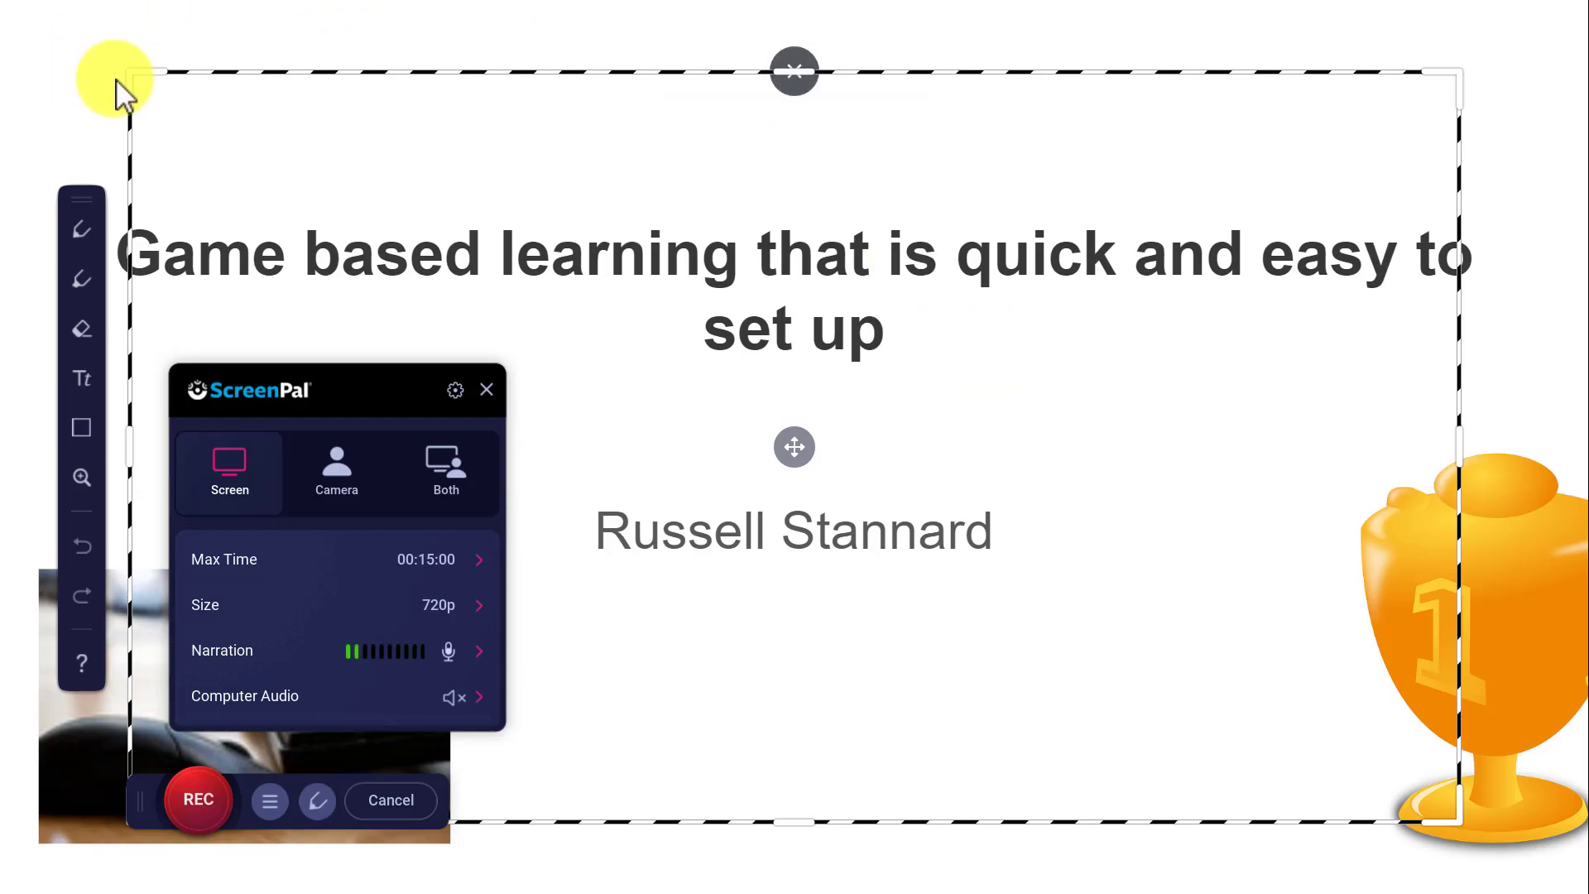
drag(136, 74, 2, 2)
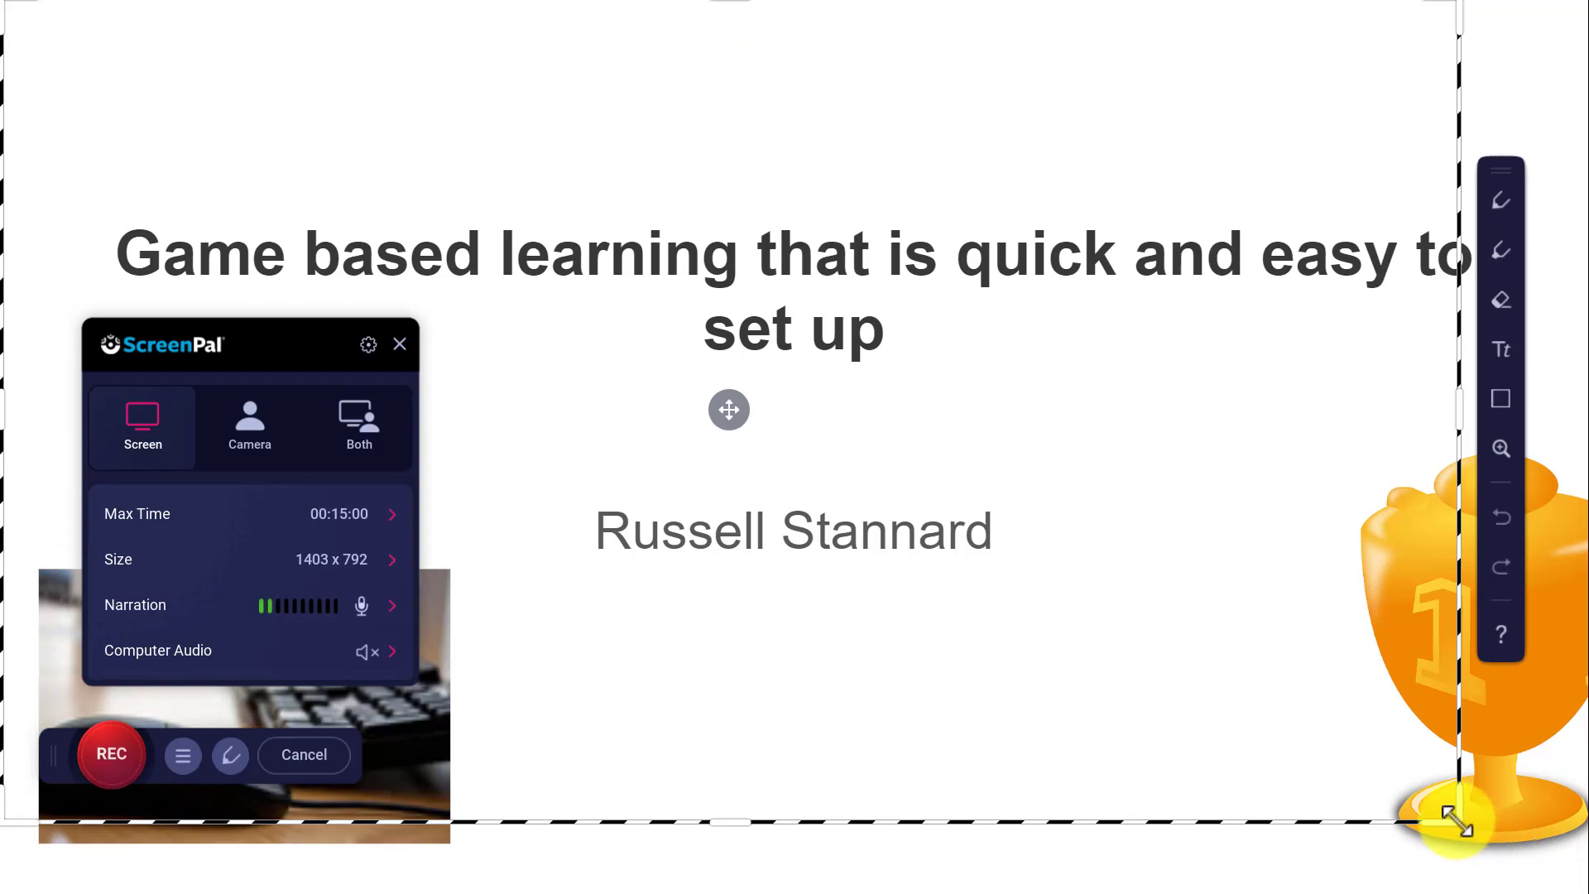
drag(1457, 822, 1585, 890)
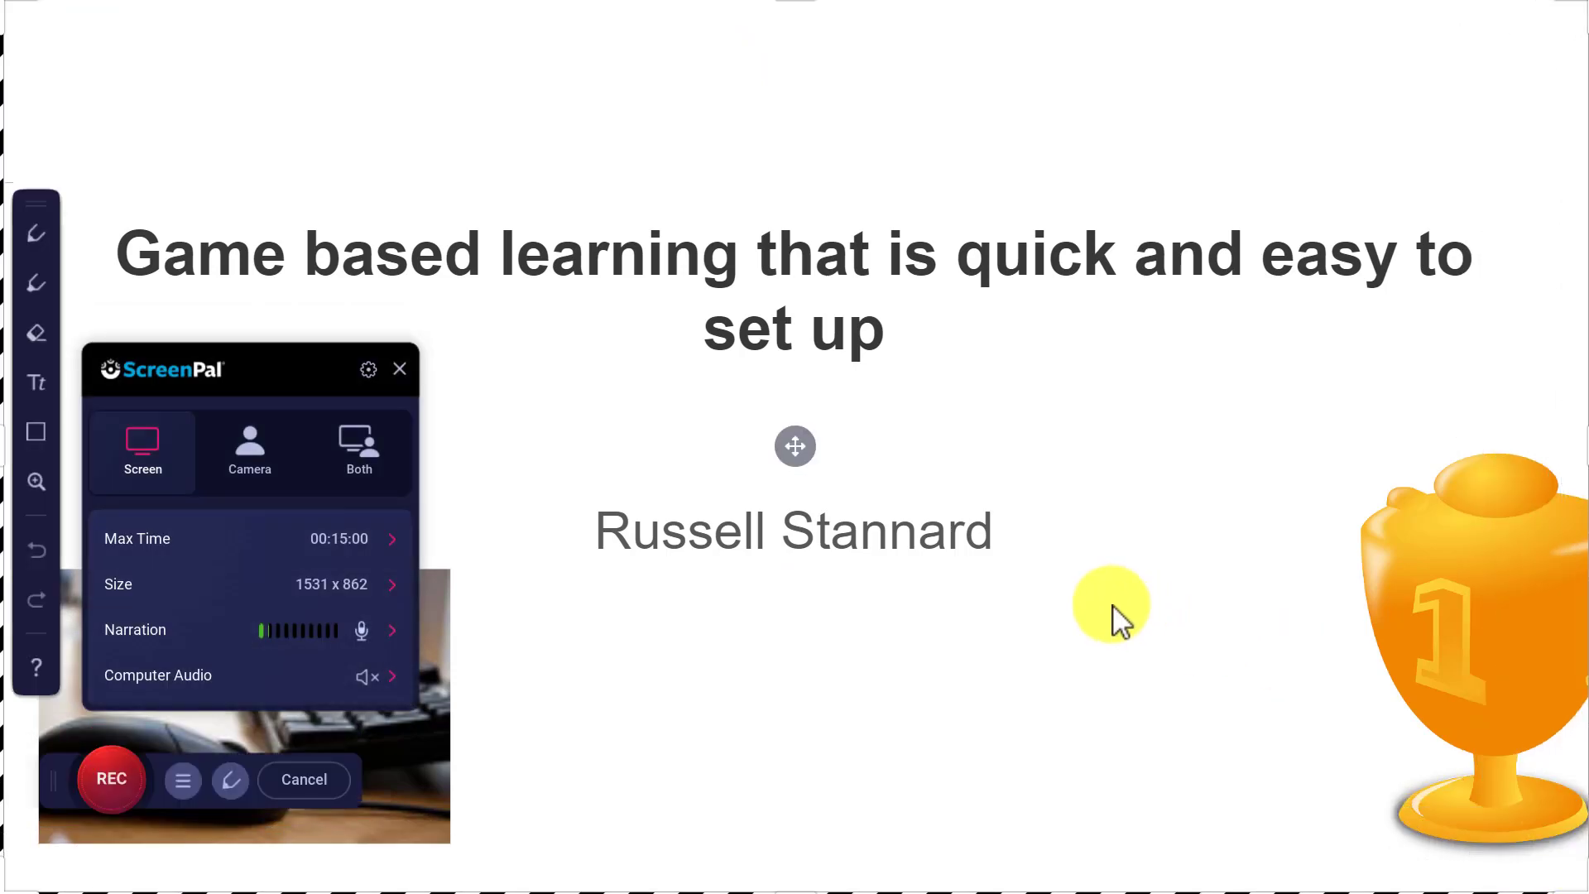
- Record about seven seconds of the title slide, pause, and advance to the Hands on practice slide
click(114, 776)
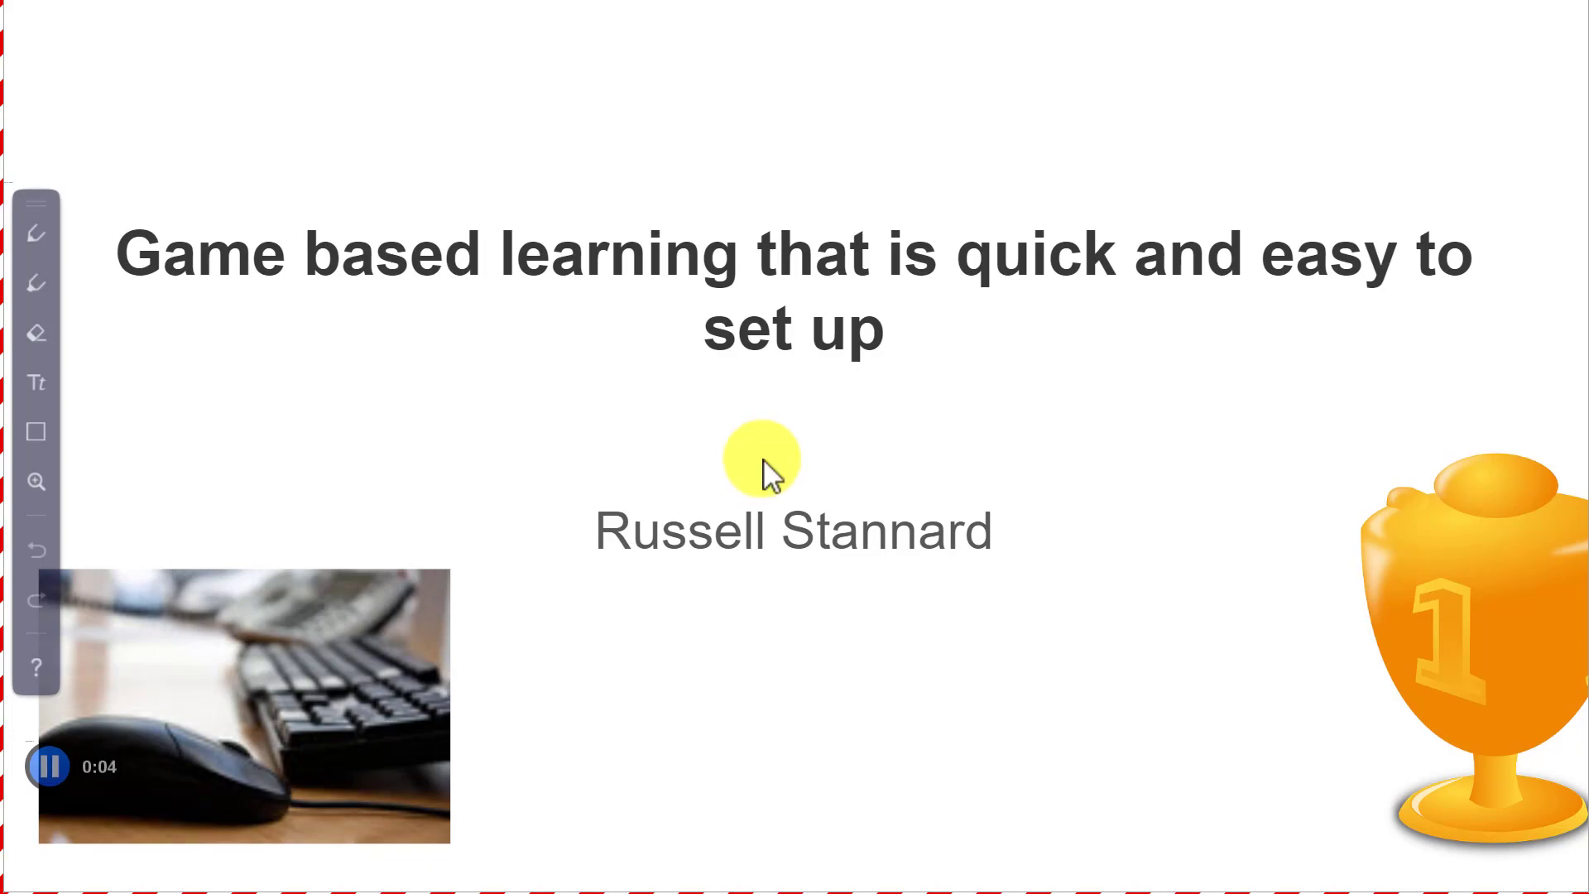
click(61, 768)
click(1200, 488)
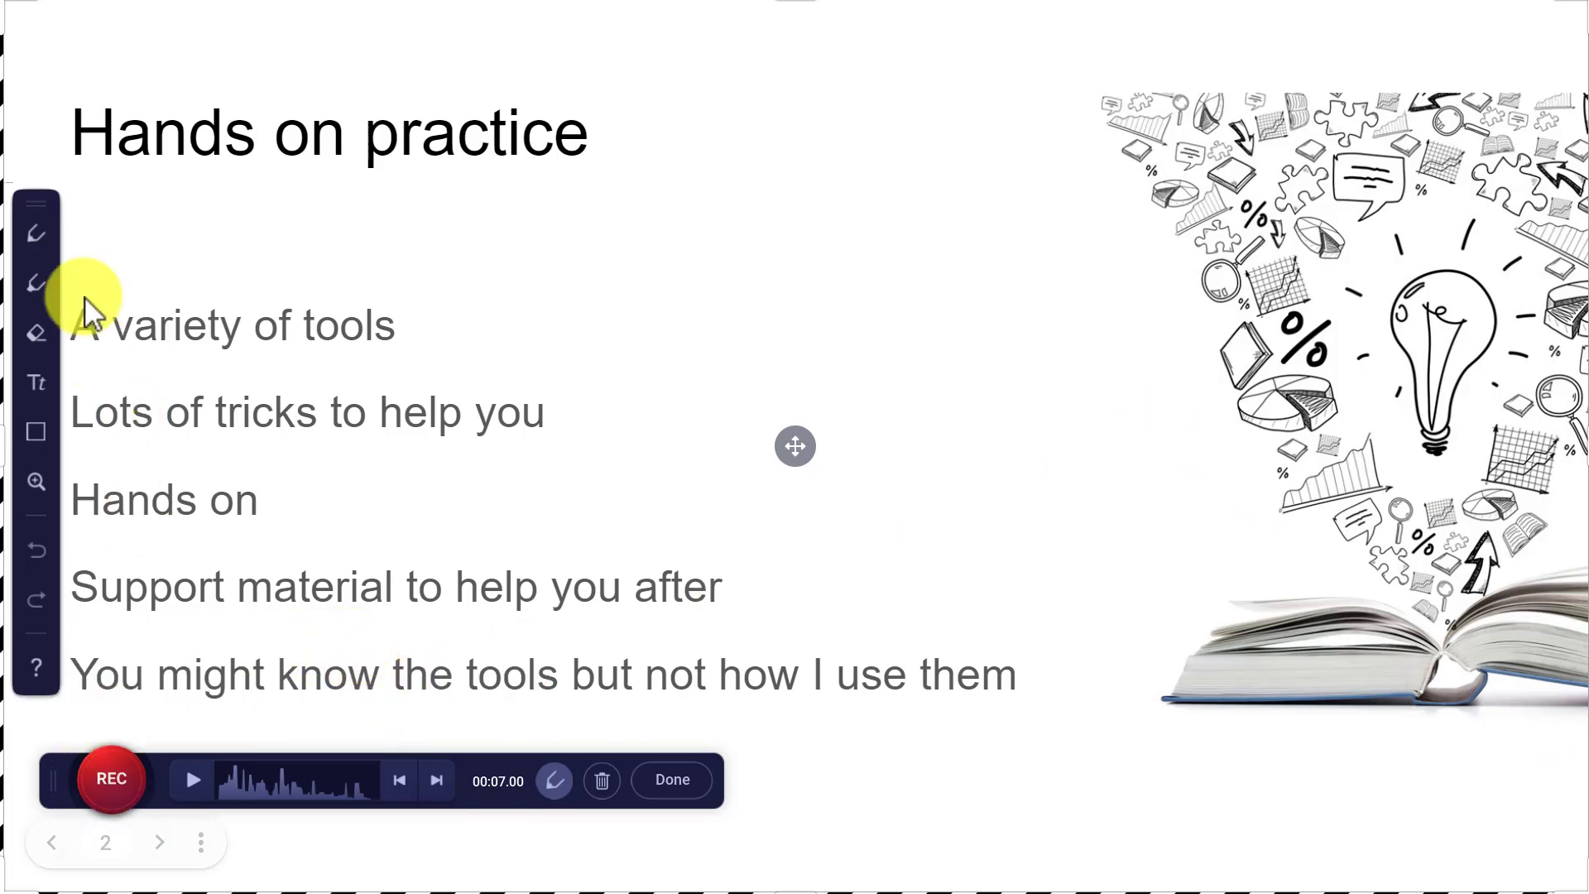
- Resume recording, circle 'A variety of tools' and 'Lots of tricks to help you' in red, clear, pause
click(118, 775)
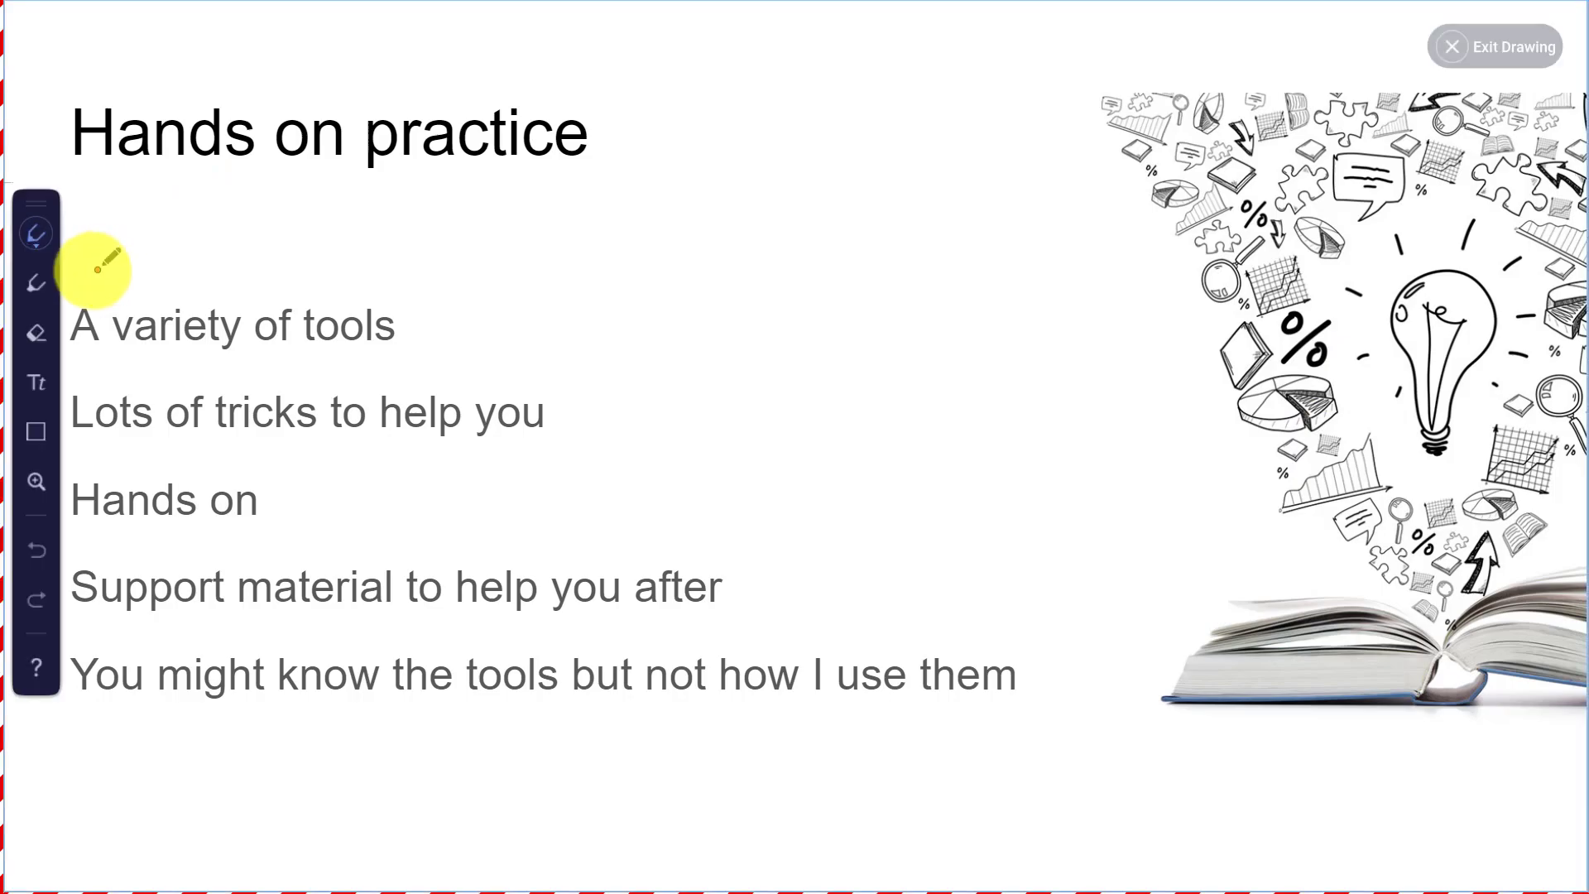
mouse_move(88, 272)
mouse_down()
mouse_move(442, 270)
mouse_move(483, 324)
mouse_move(438, 351)
mouse_move(80, 357)
mouse_move(35, 315)
mouse_move(47, 285)
mouse_move(108, 264)
mouse_up()
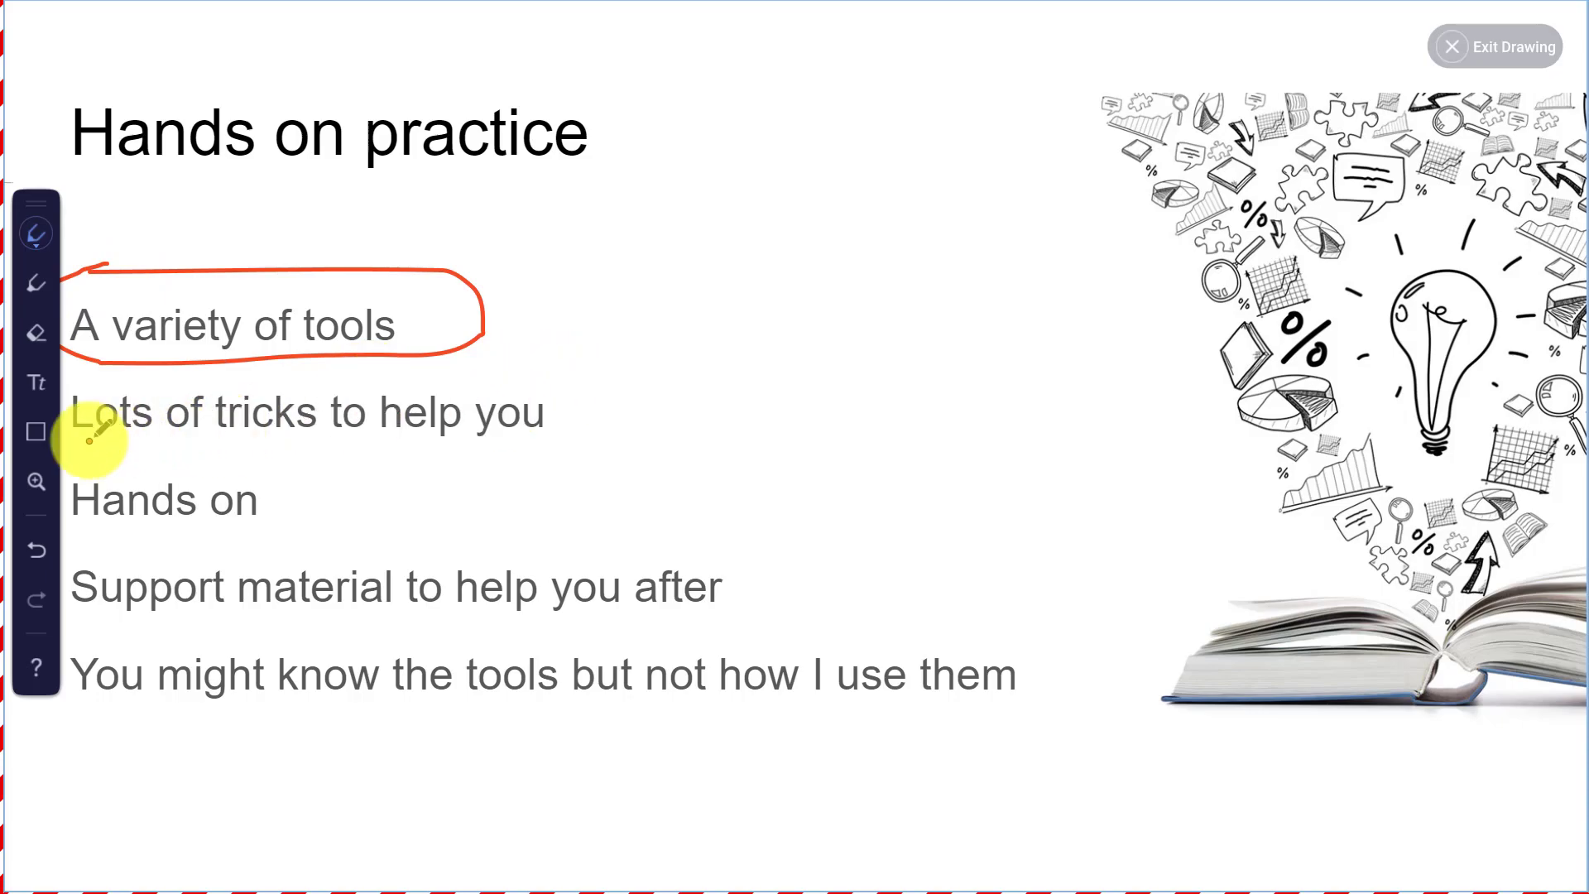
mouse_move(91, 443)
mouse_down()
mouse_move(567, 453)
mouse_move(492, 349)
mouse_move(17, 344)
mouse_move(17, 400)
mouse_move(87, 475)
mouse_move(231, 478)
mouse_move(301, 513)
mouse_move(112, 536)
mouse_move(18, 497)
mouse_move(25, 463)
mouse_up()
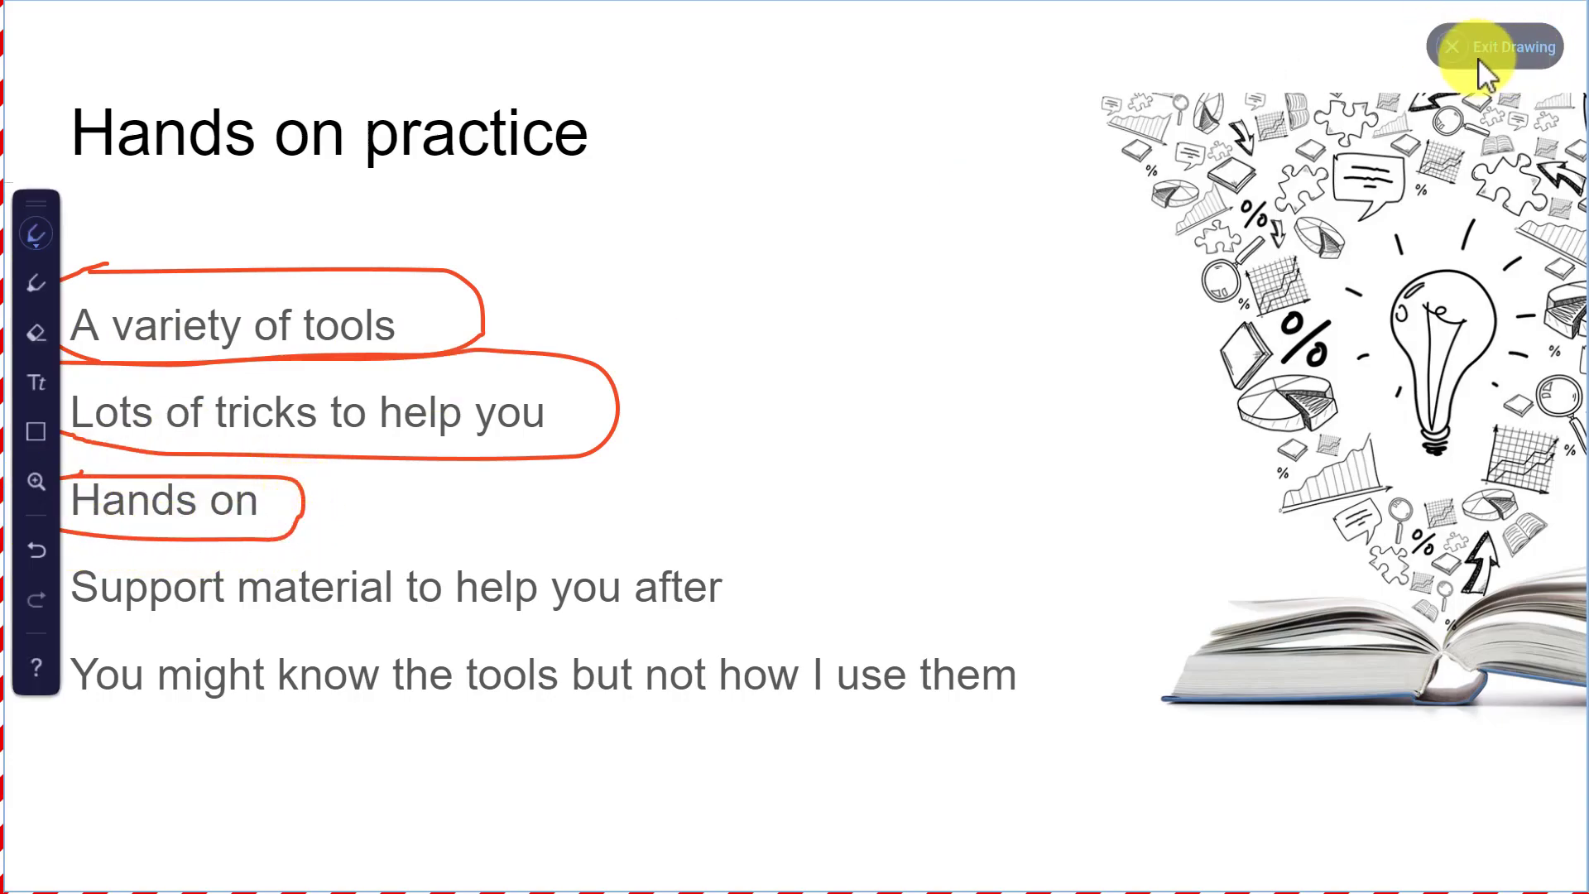
click(1452, 48)
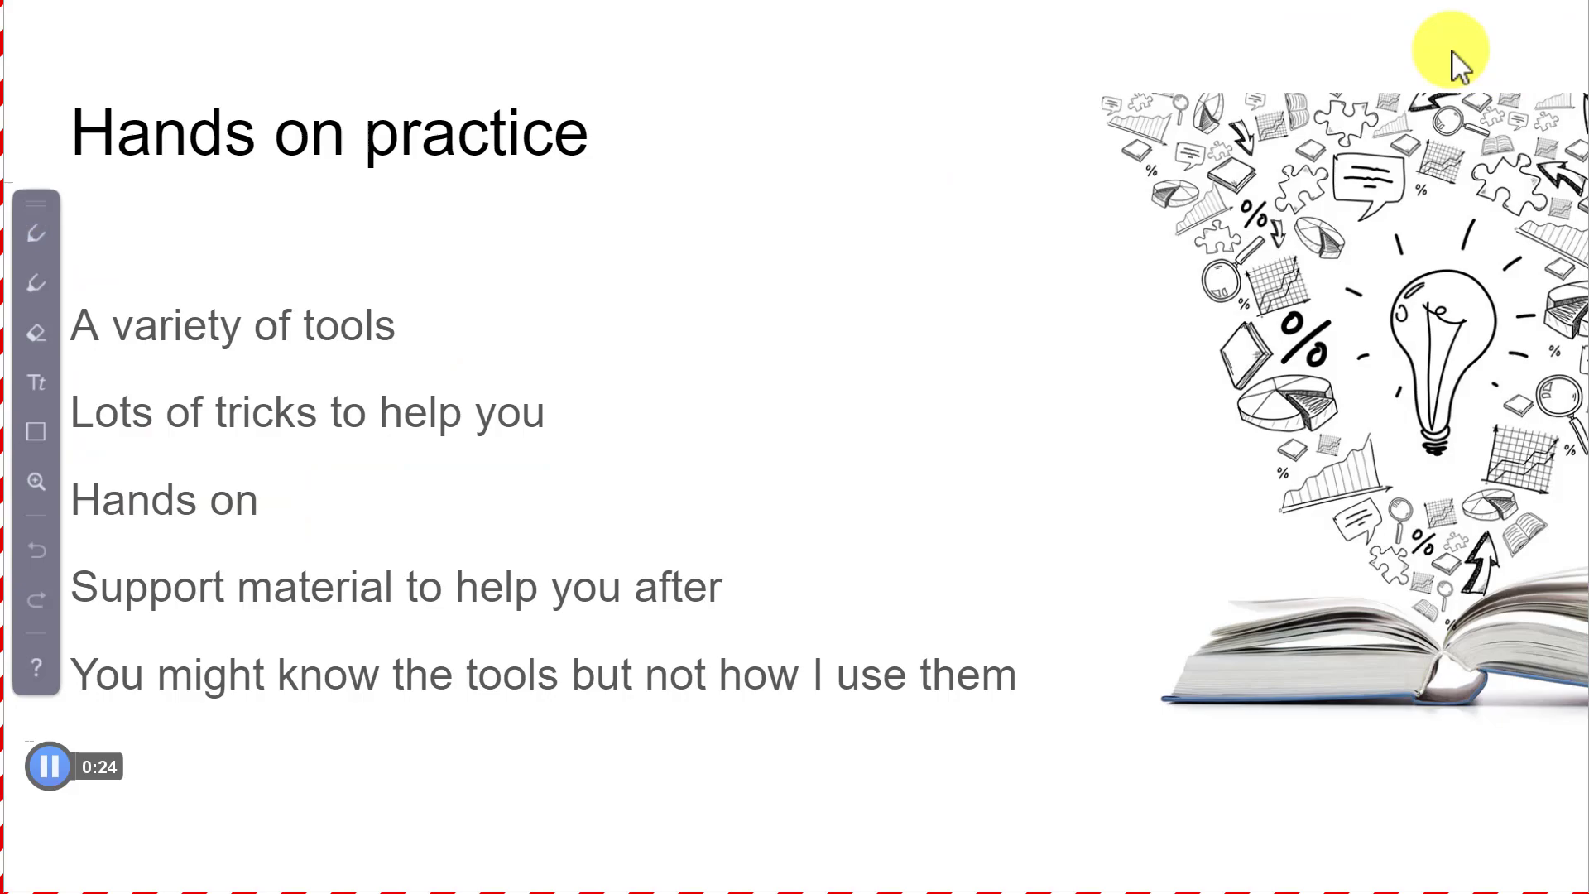
click(55, 769)
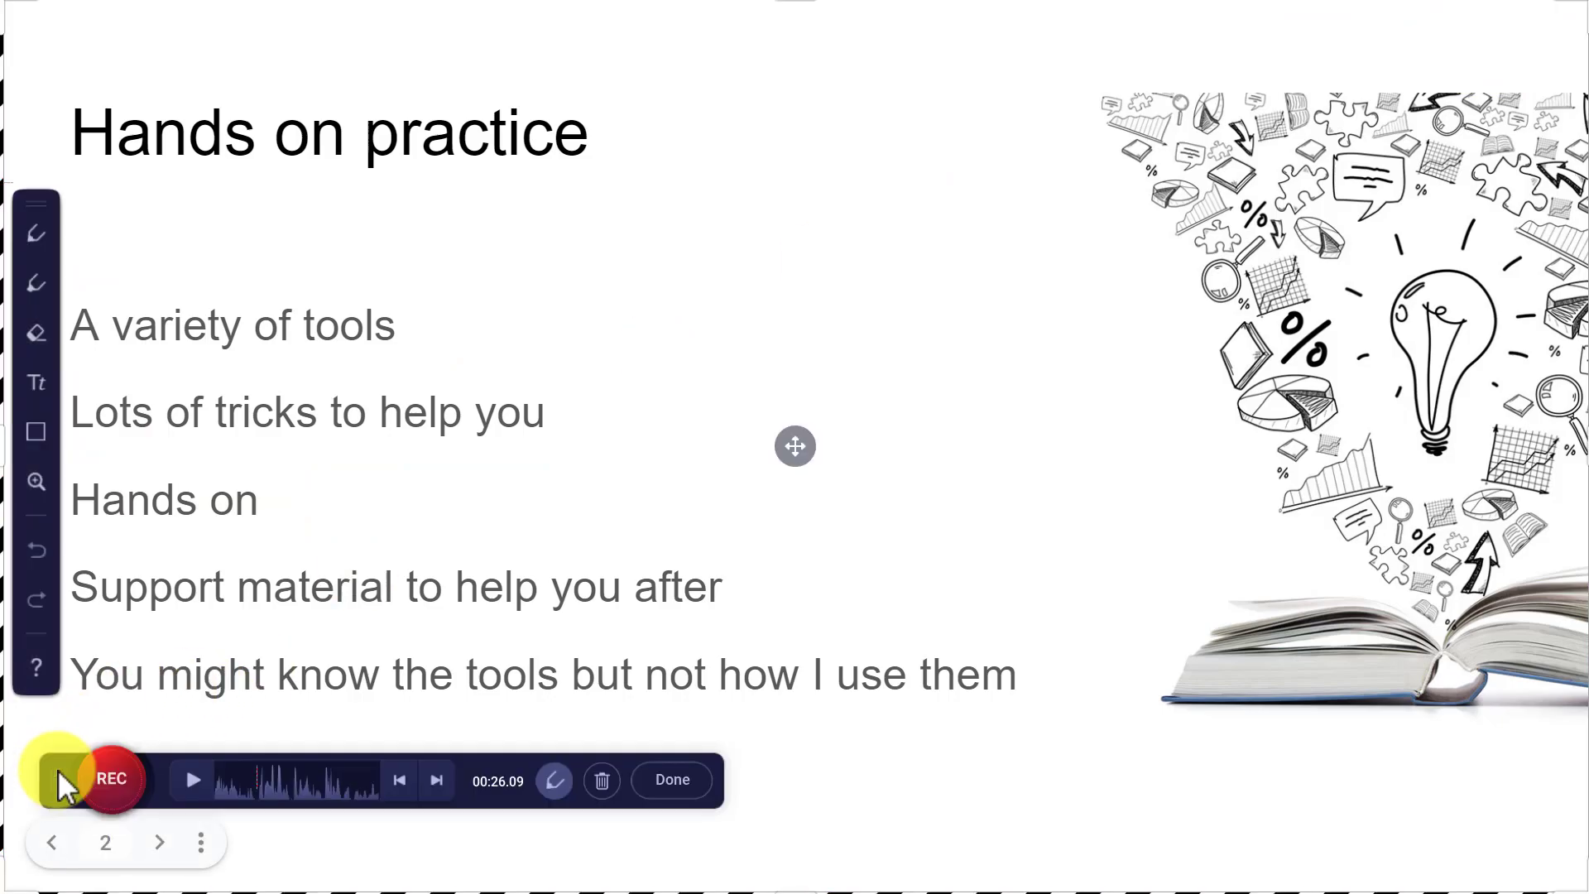
- Finish the recording and open ScreenPal's Save / Upload screen for the 0:28 video
click(687, 791)
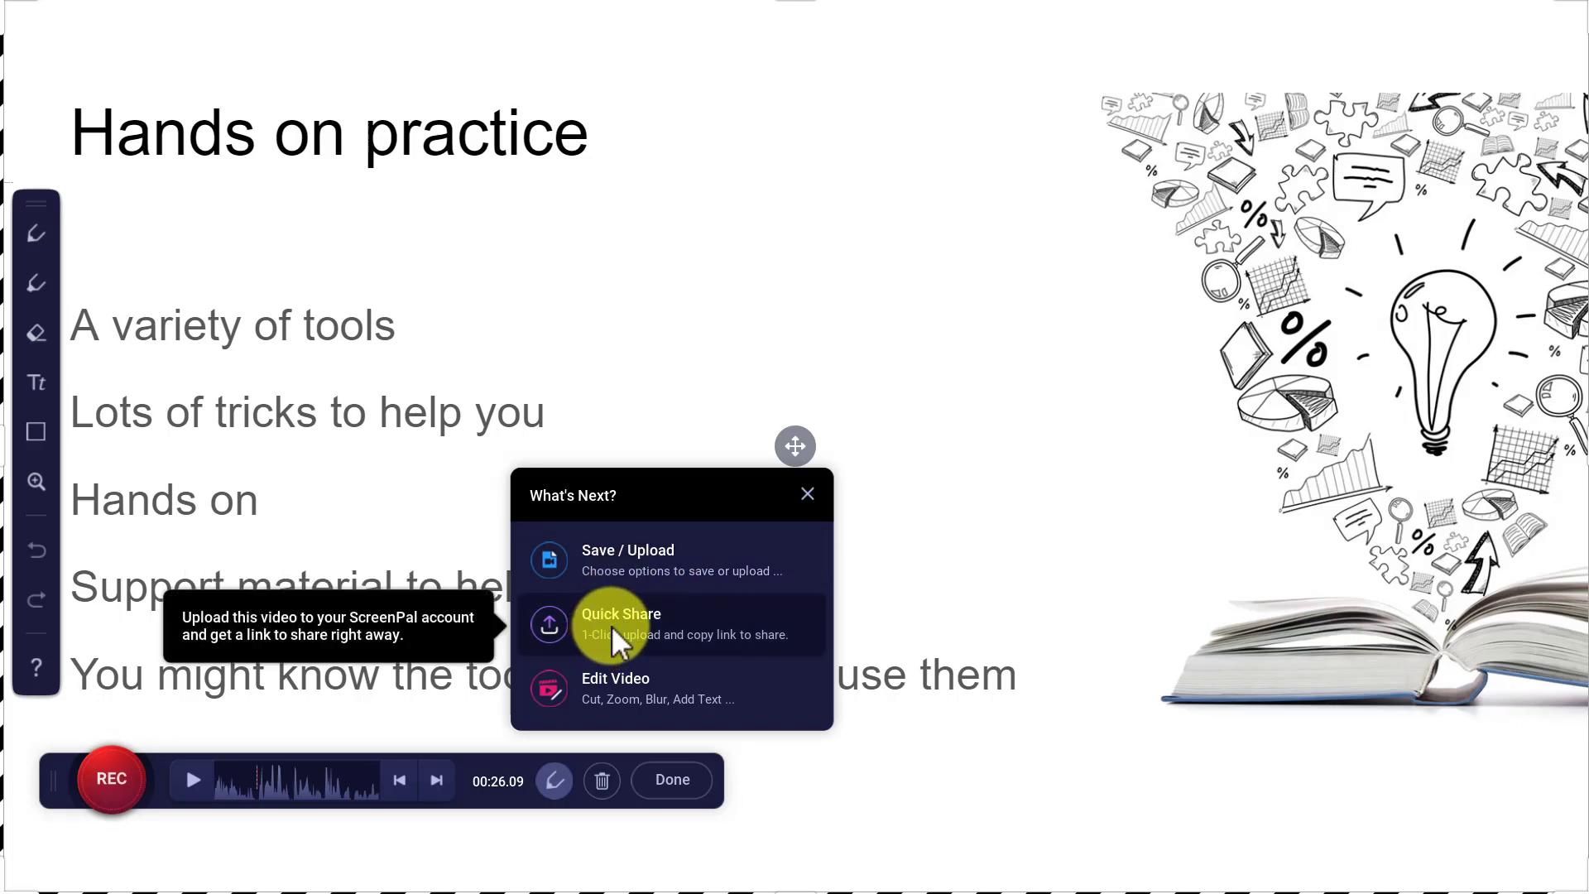
click(675, 565)
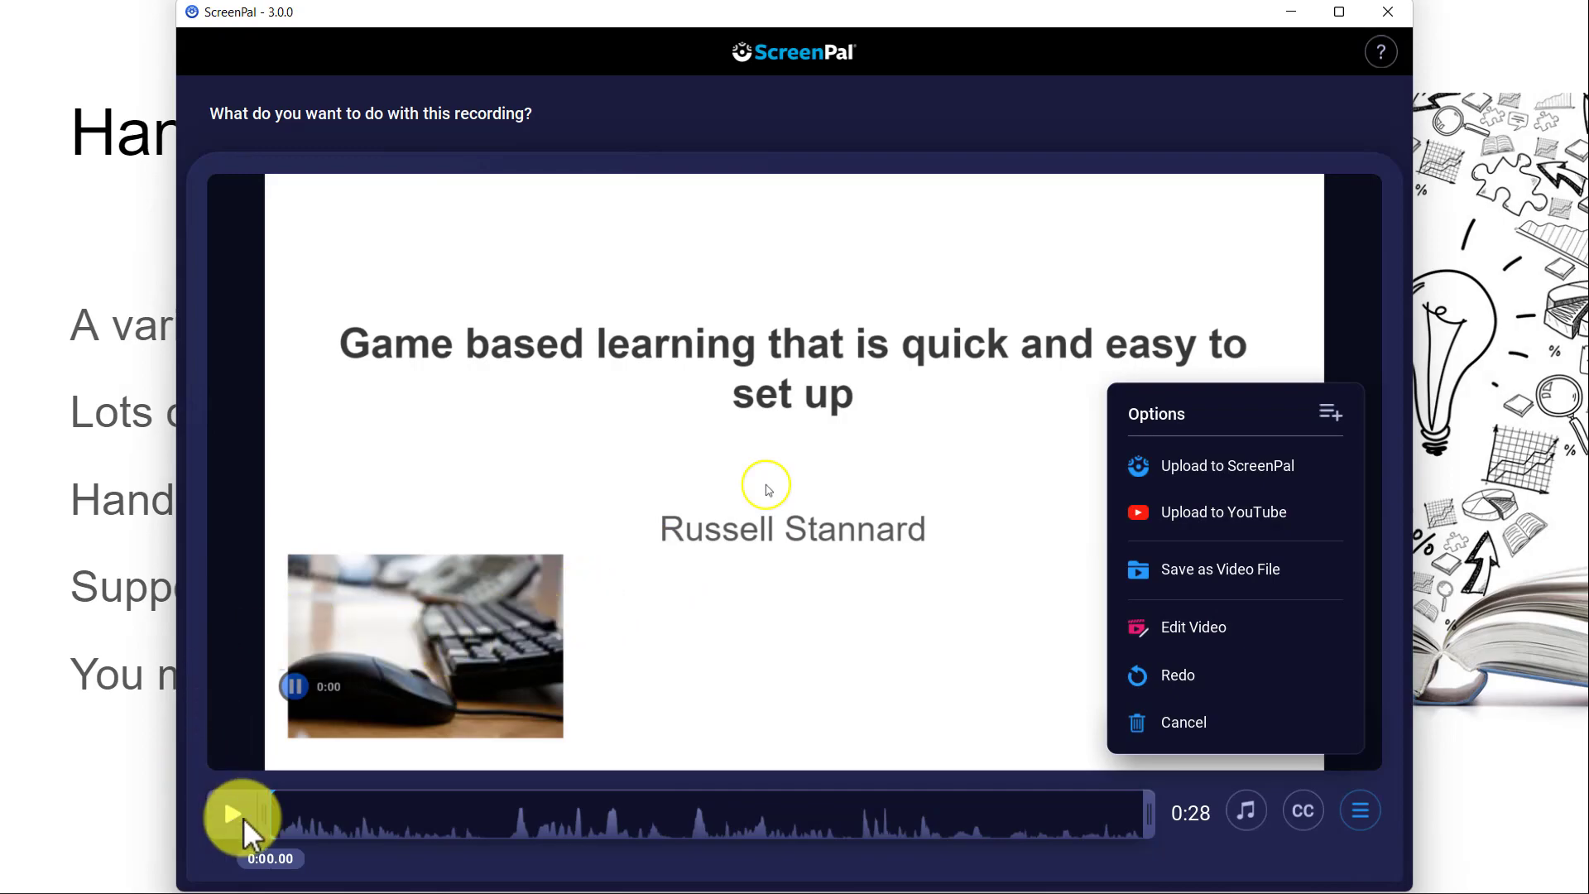
- Play the recording preview briefly and scrub it to about five seconds in
click(235, 811)
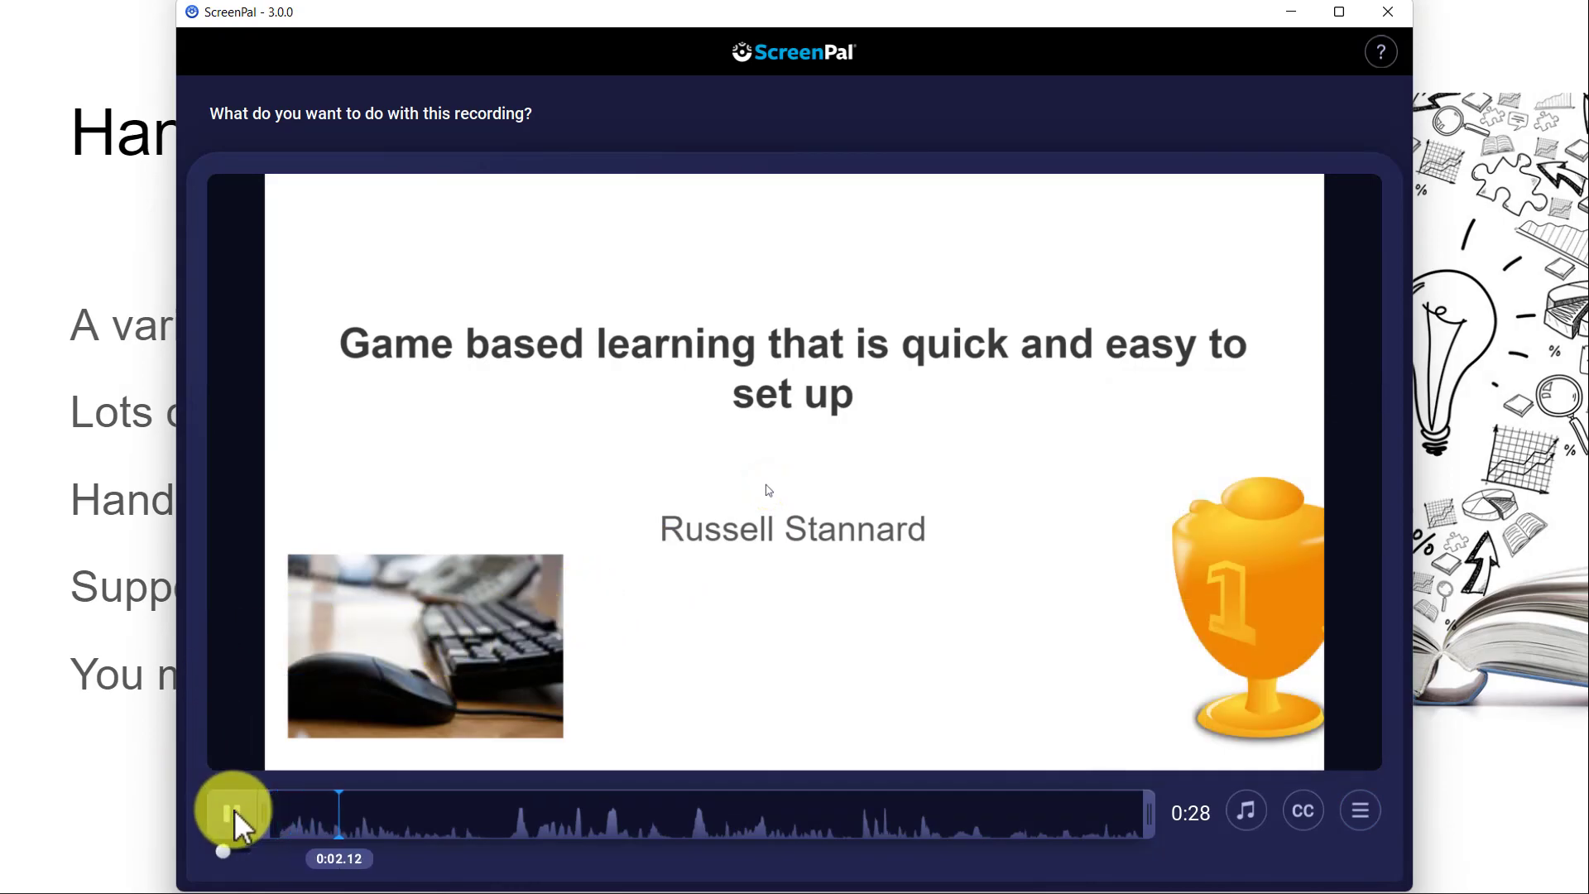
click(235, 810)
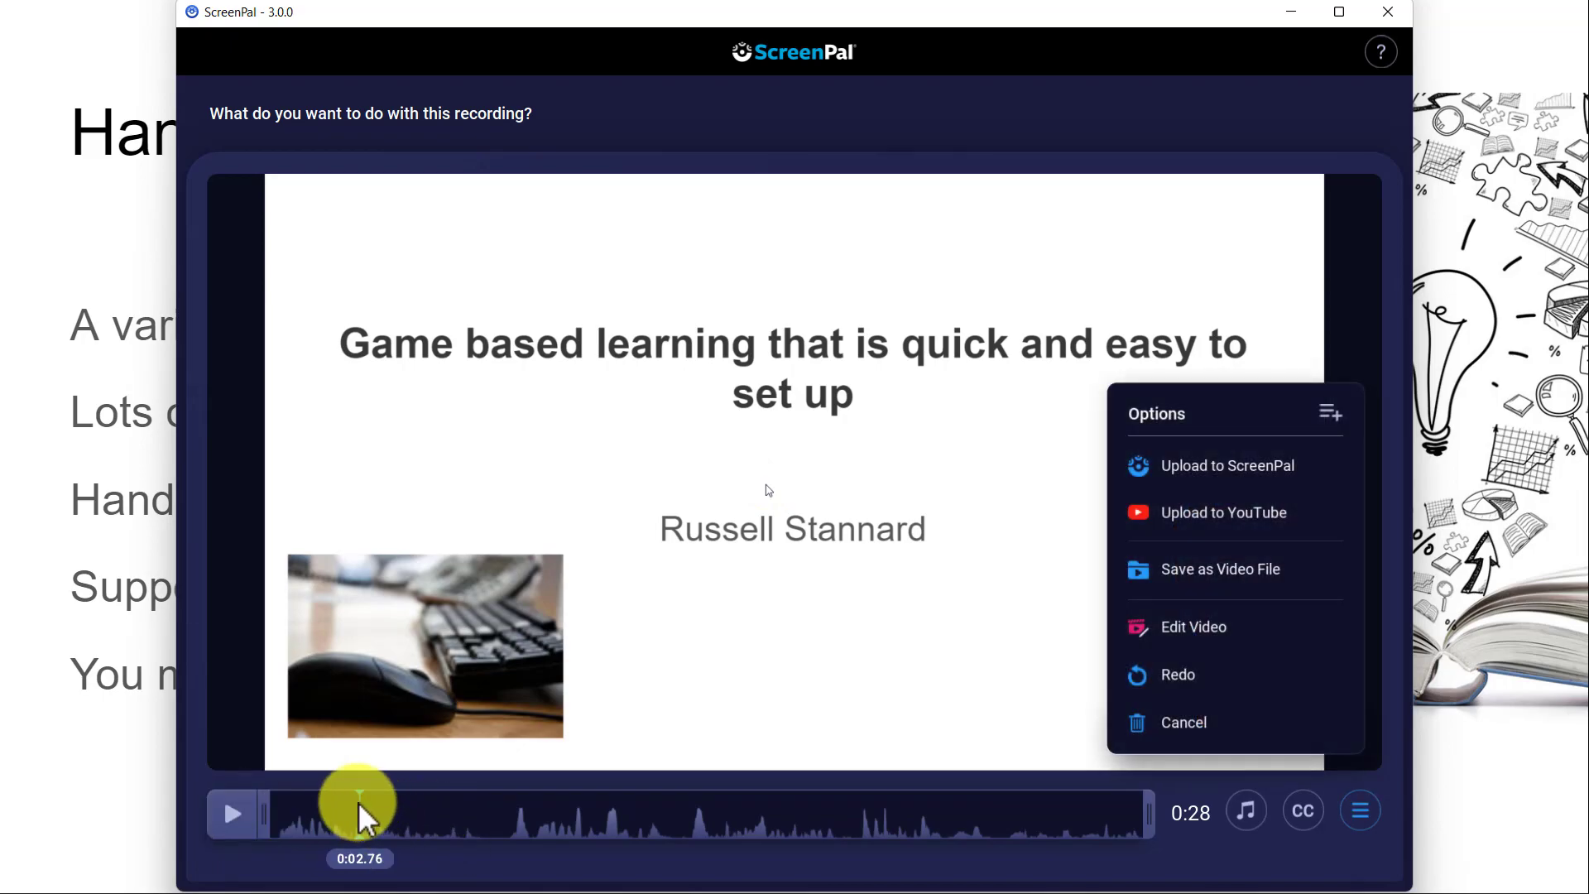
drag(358, 801, 996, 846)
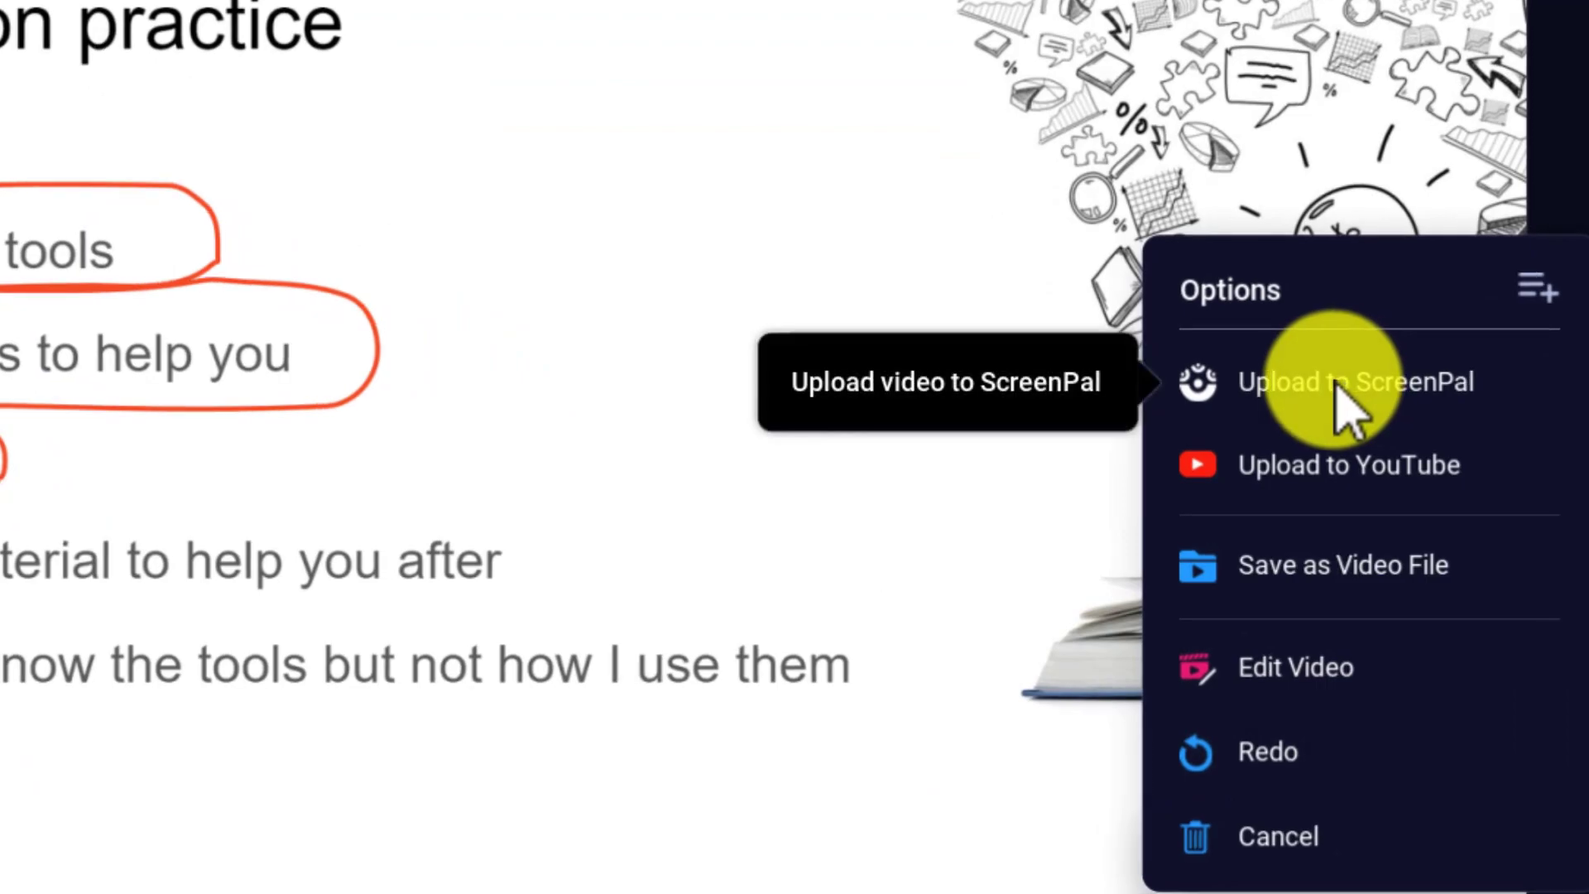
- Choose Upload to ScreenPal and retitle the video from Recording #19 to TestRecordingDraw
click(1336, 385)
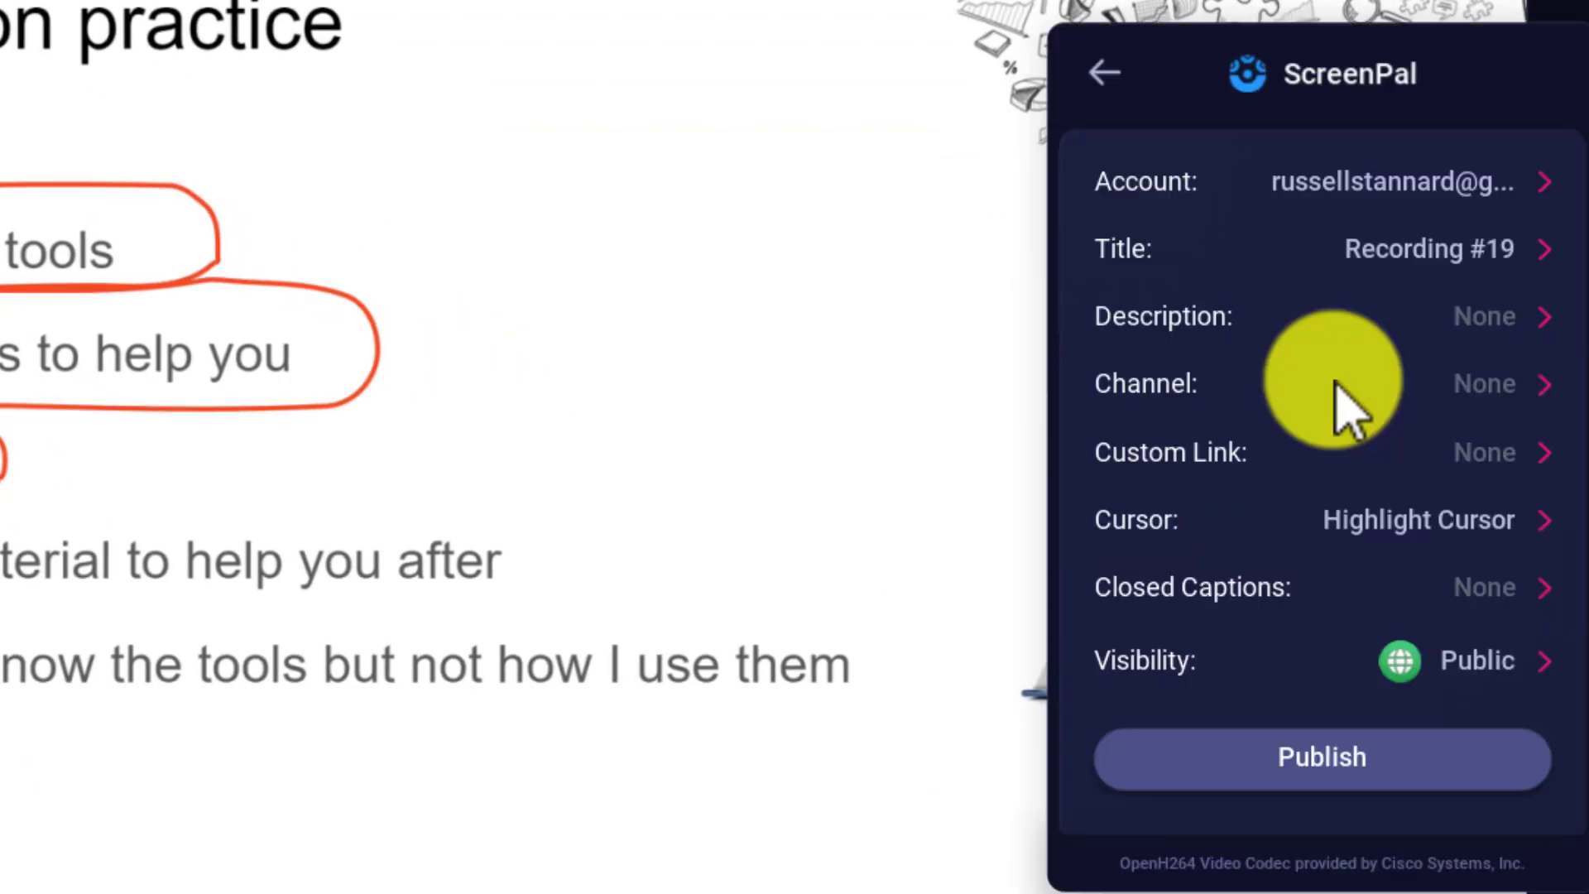
click(1265, 258)
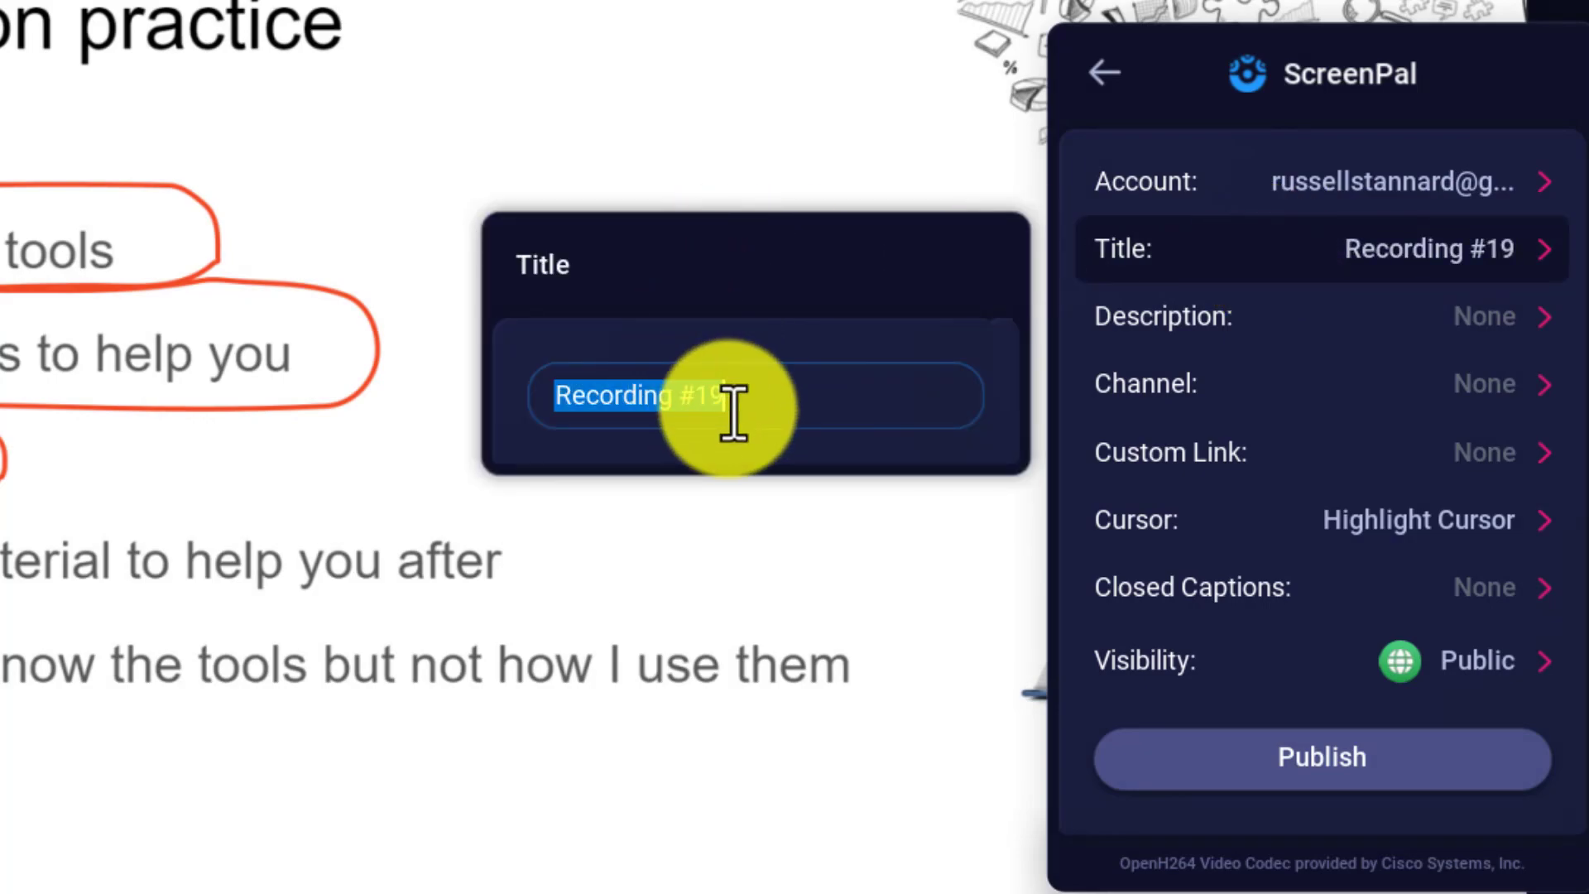
text(Text)
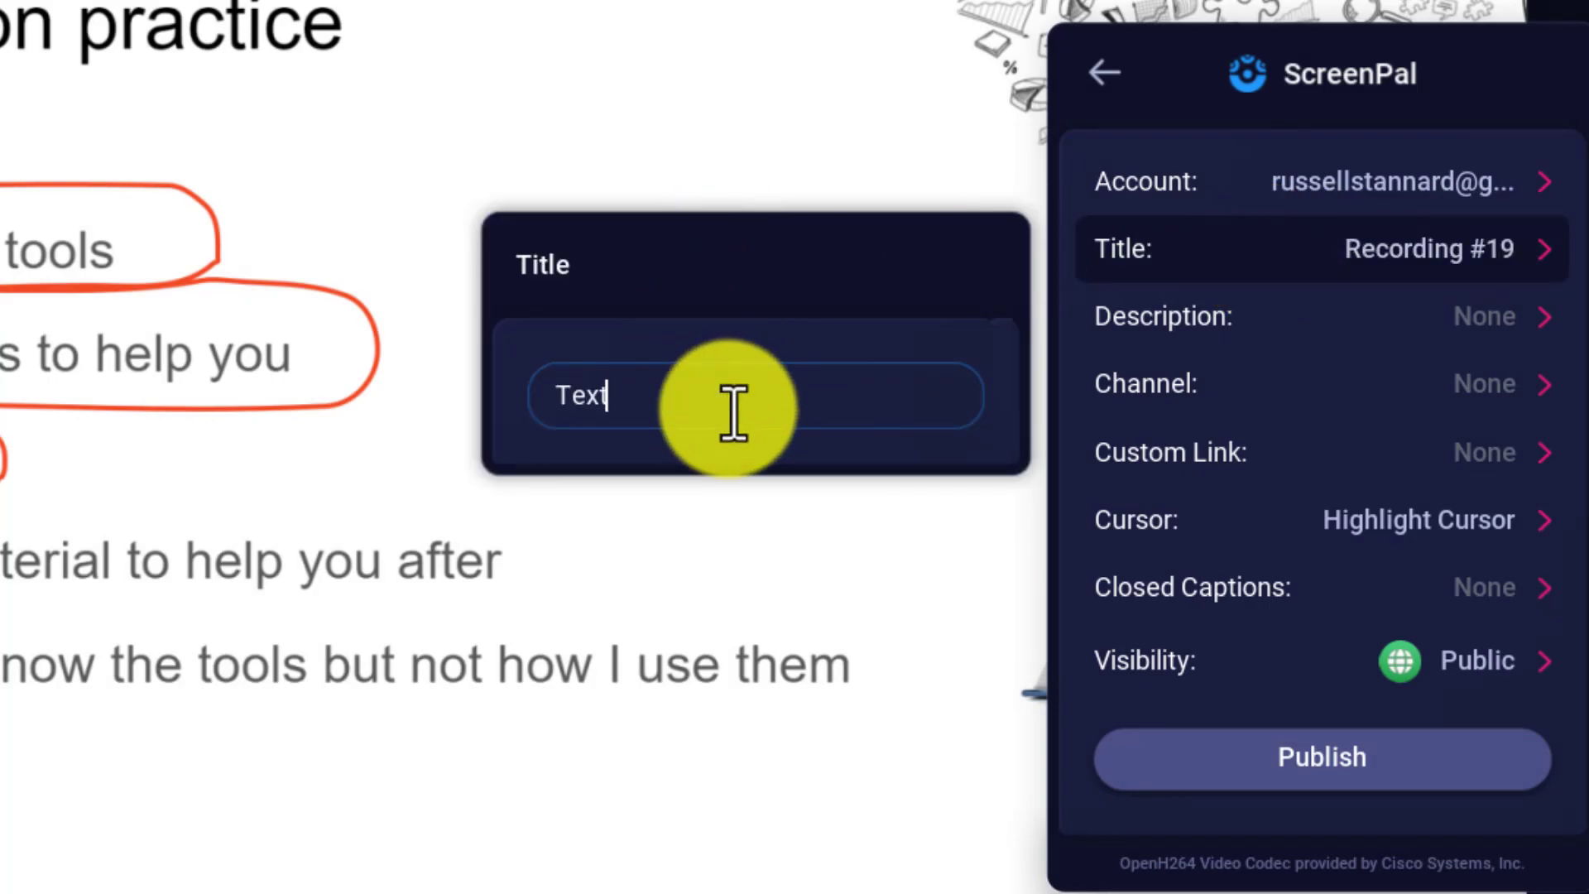
key(BackSpace)
key(BackSpace)
text(stRecordingDr)
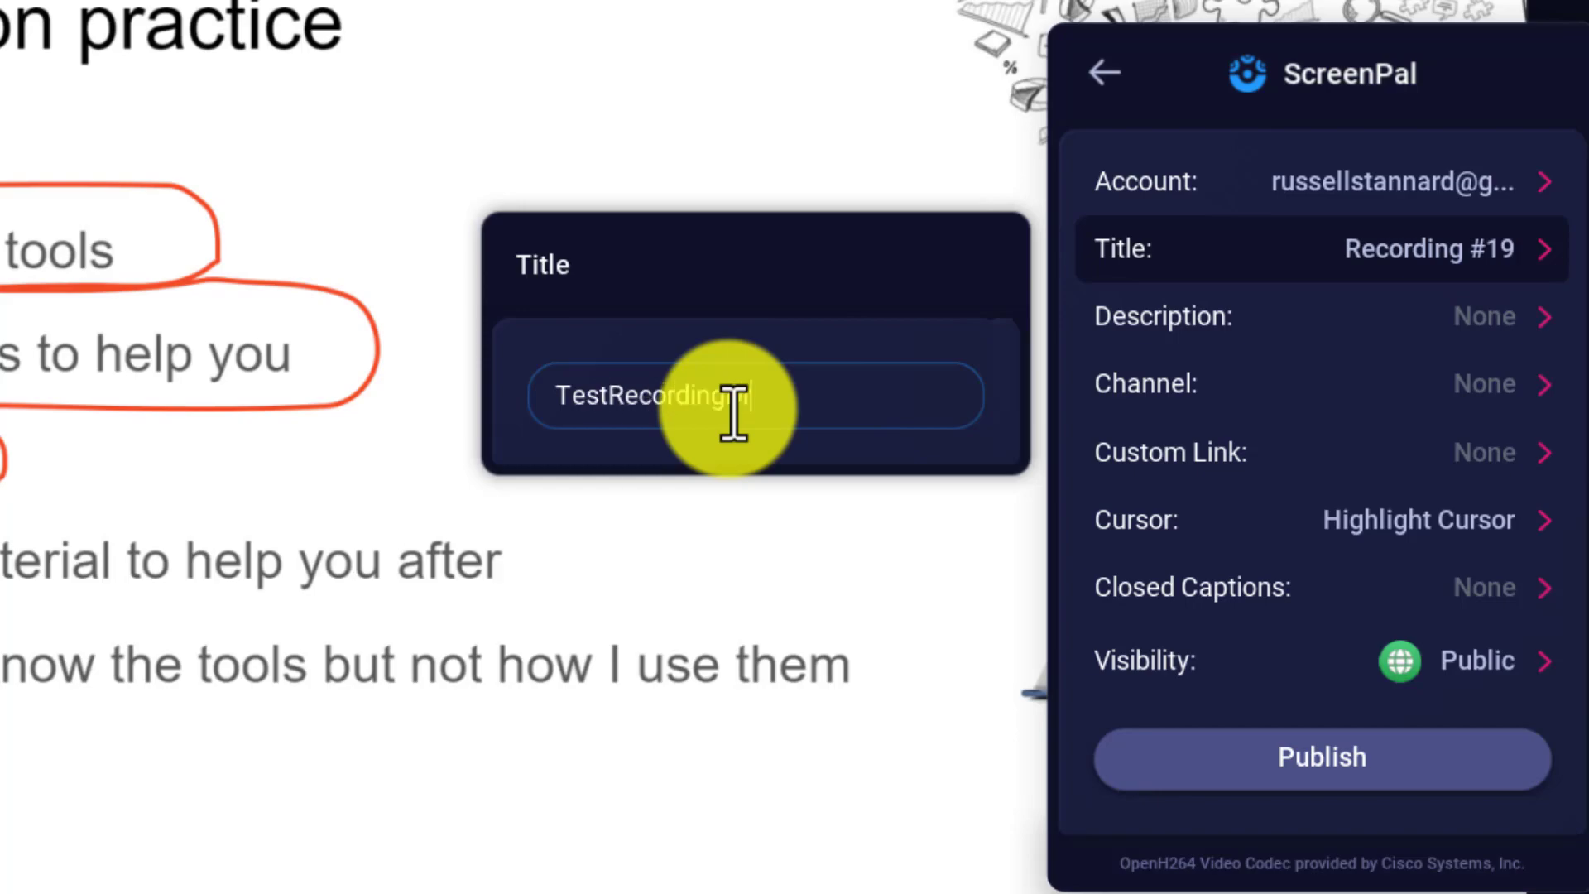
text(aw)
key(Return)
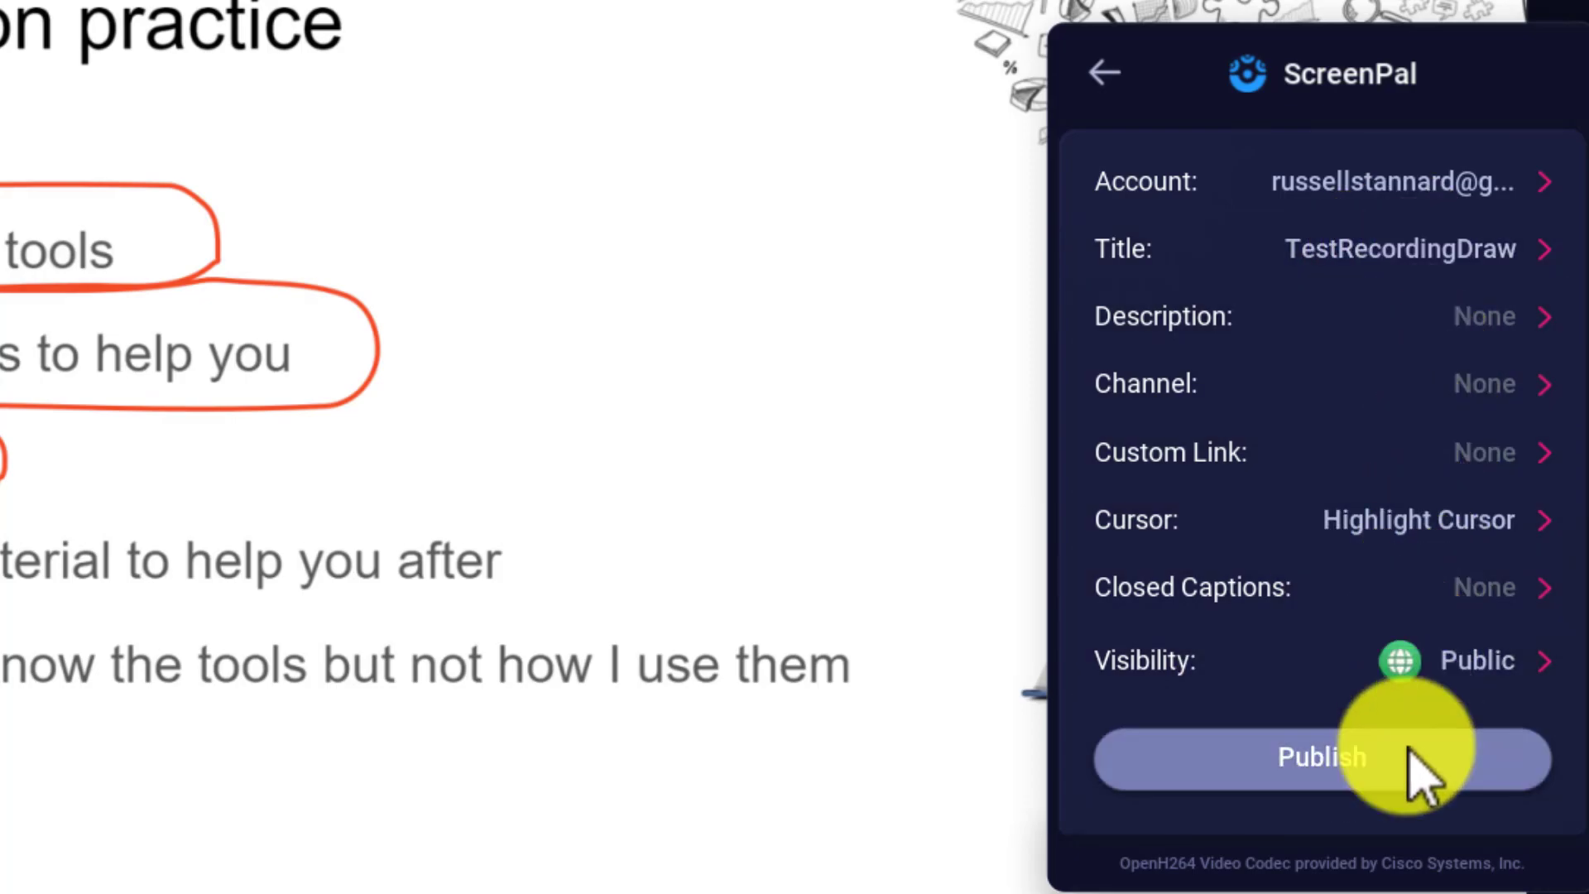
- Publish TestRecordingDraw publicly, close the window once uploading reaches 100%, and advance the slideshow
click(1328, 761)
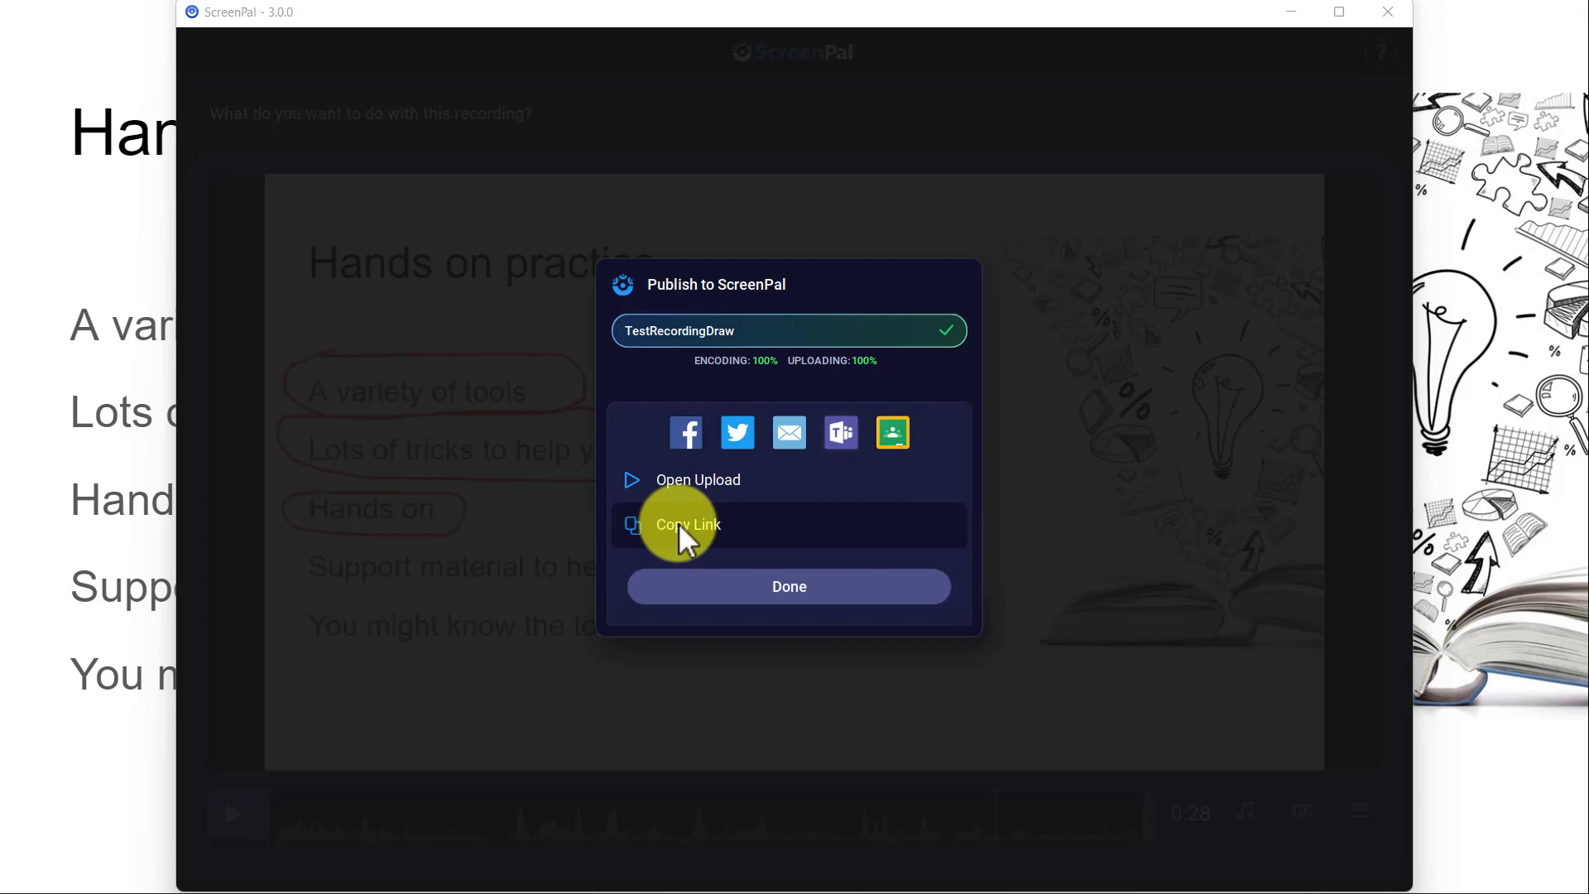
click(782, 592)
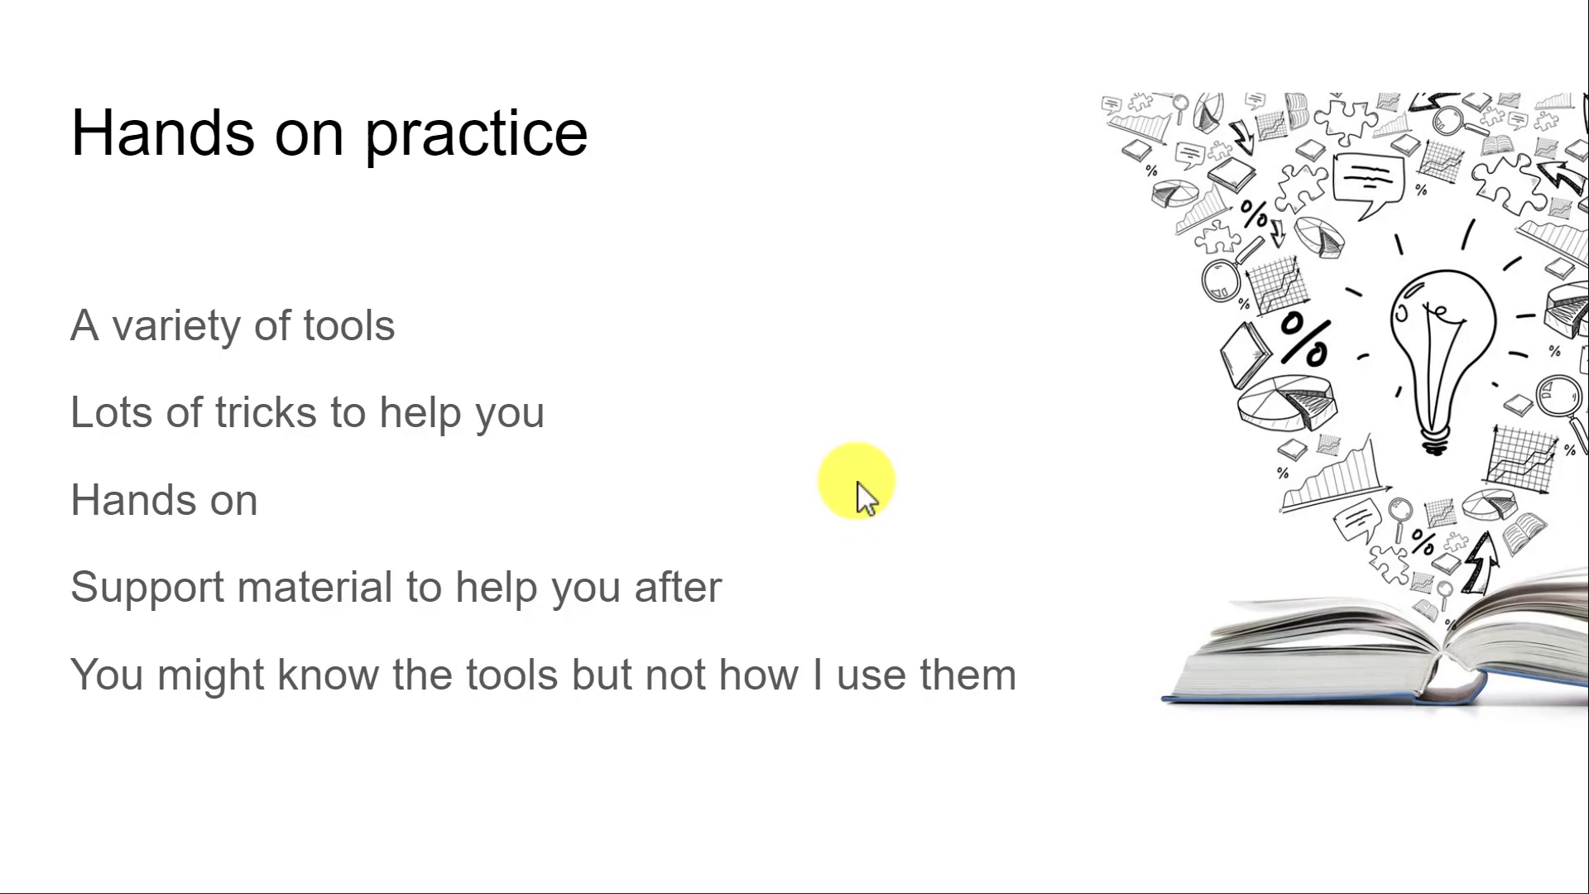
click(993, 368)
- Exit the slideshow, reload the ScreenPal Videos library, and show the TestRecordingDraw card's options
key(Escape)
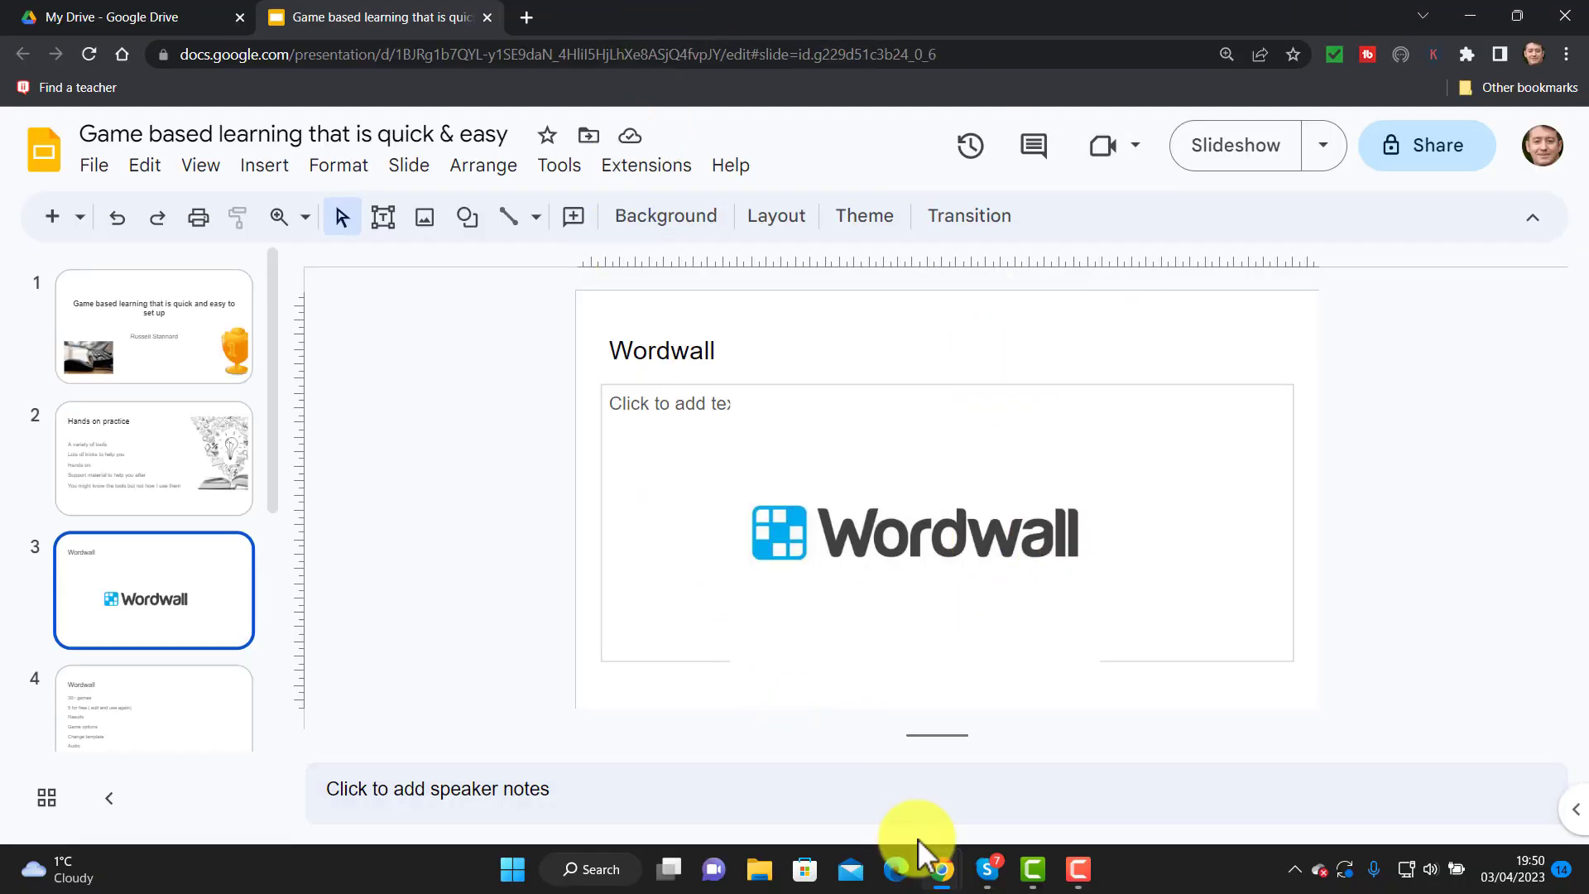
click(944, 871)
click(892, 771)
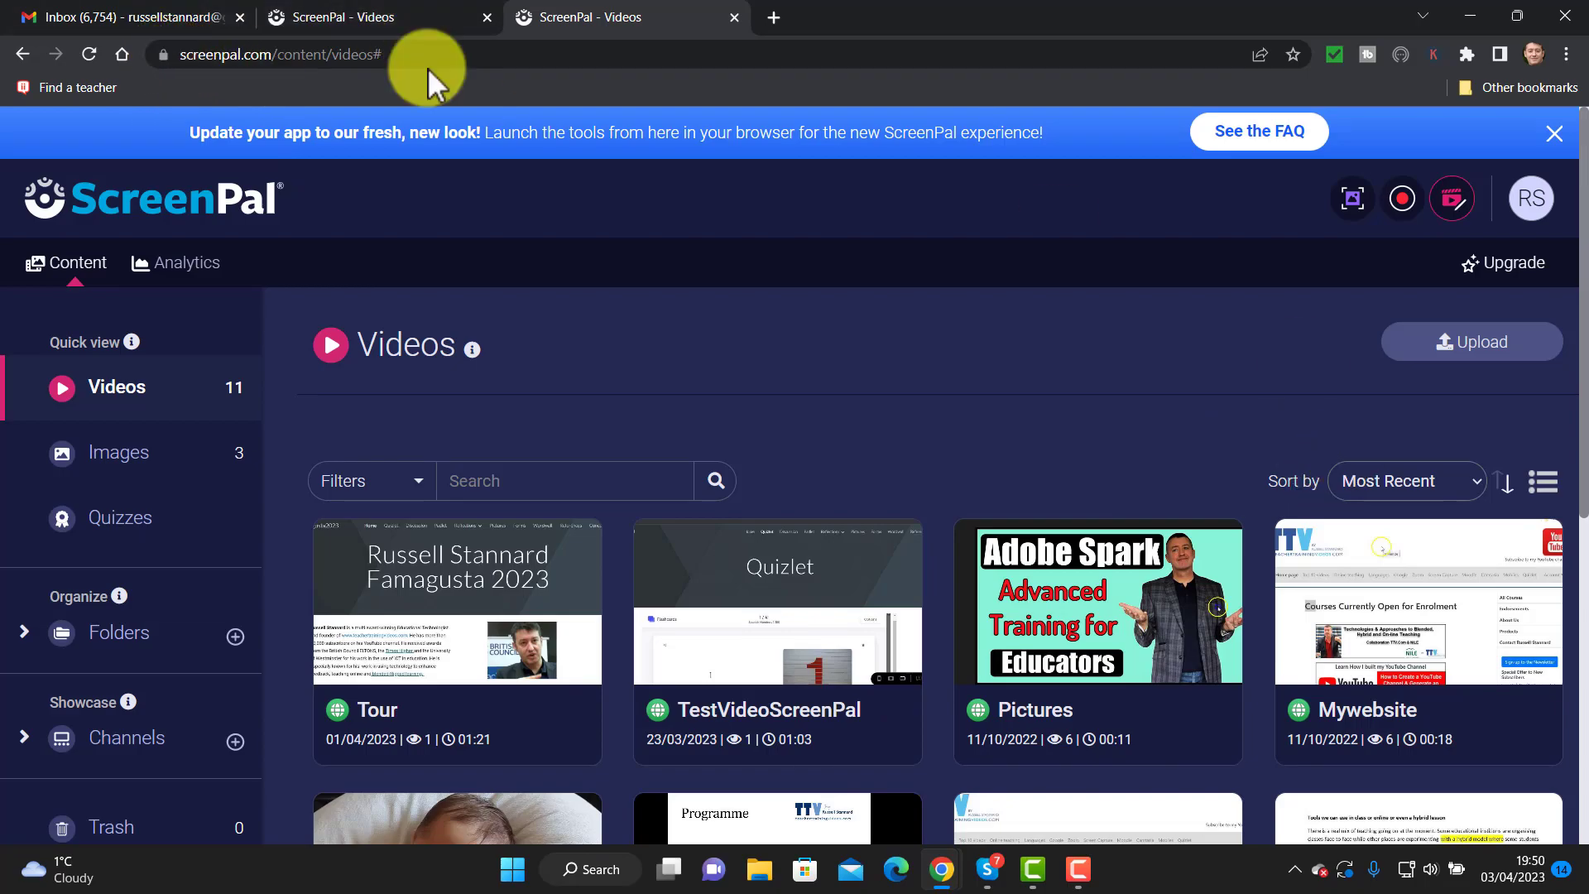
click(88, 54)
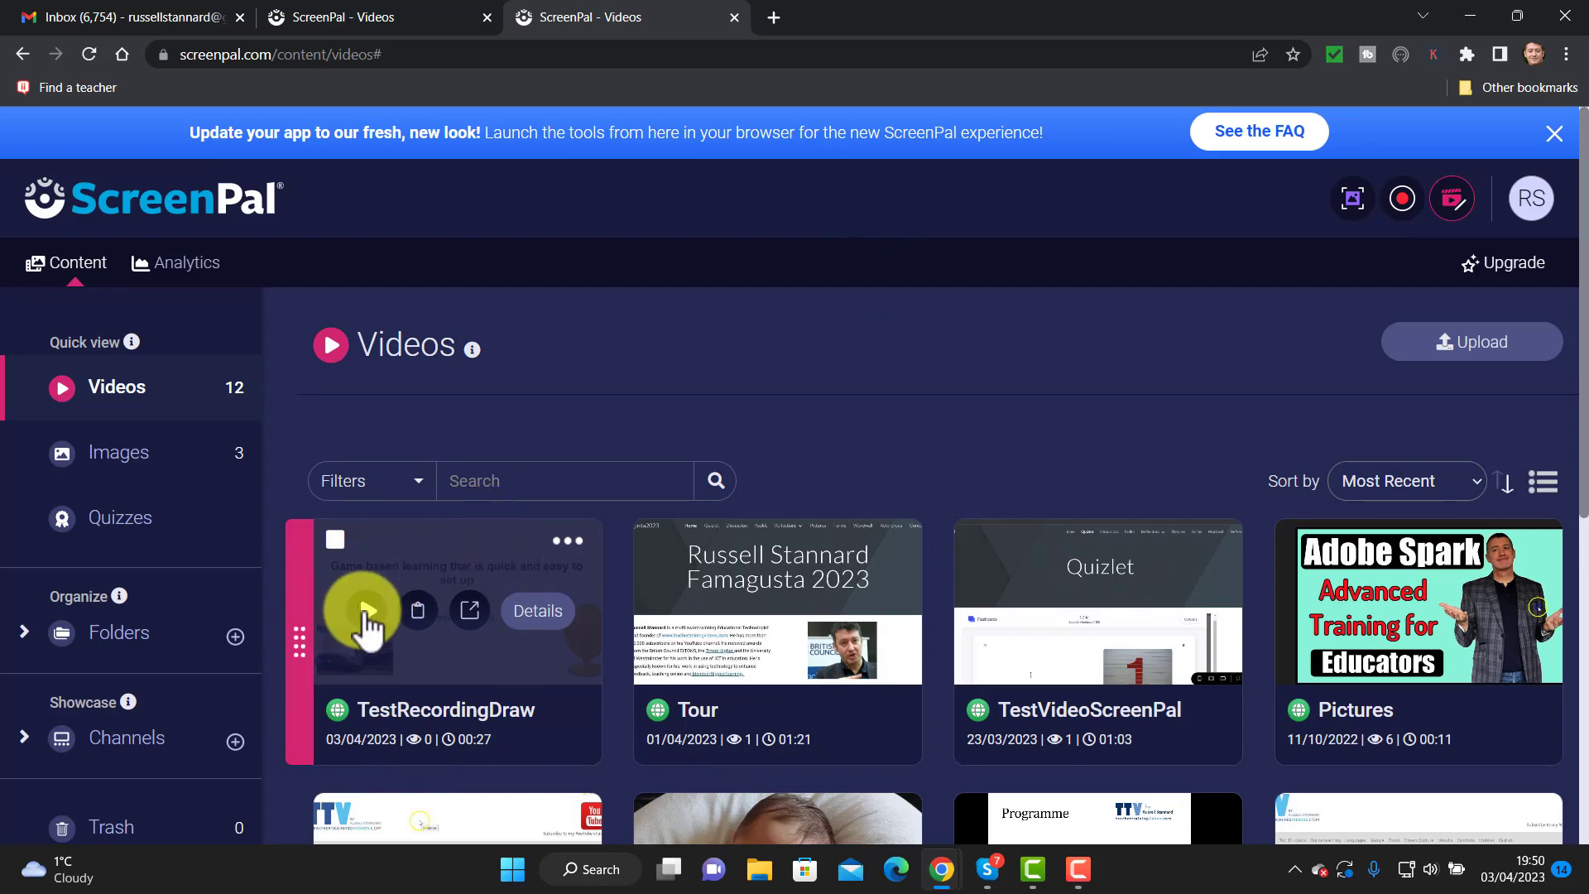
click(568, 542)
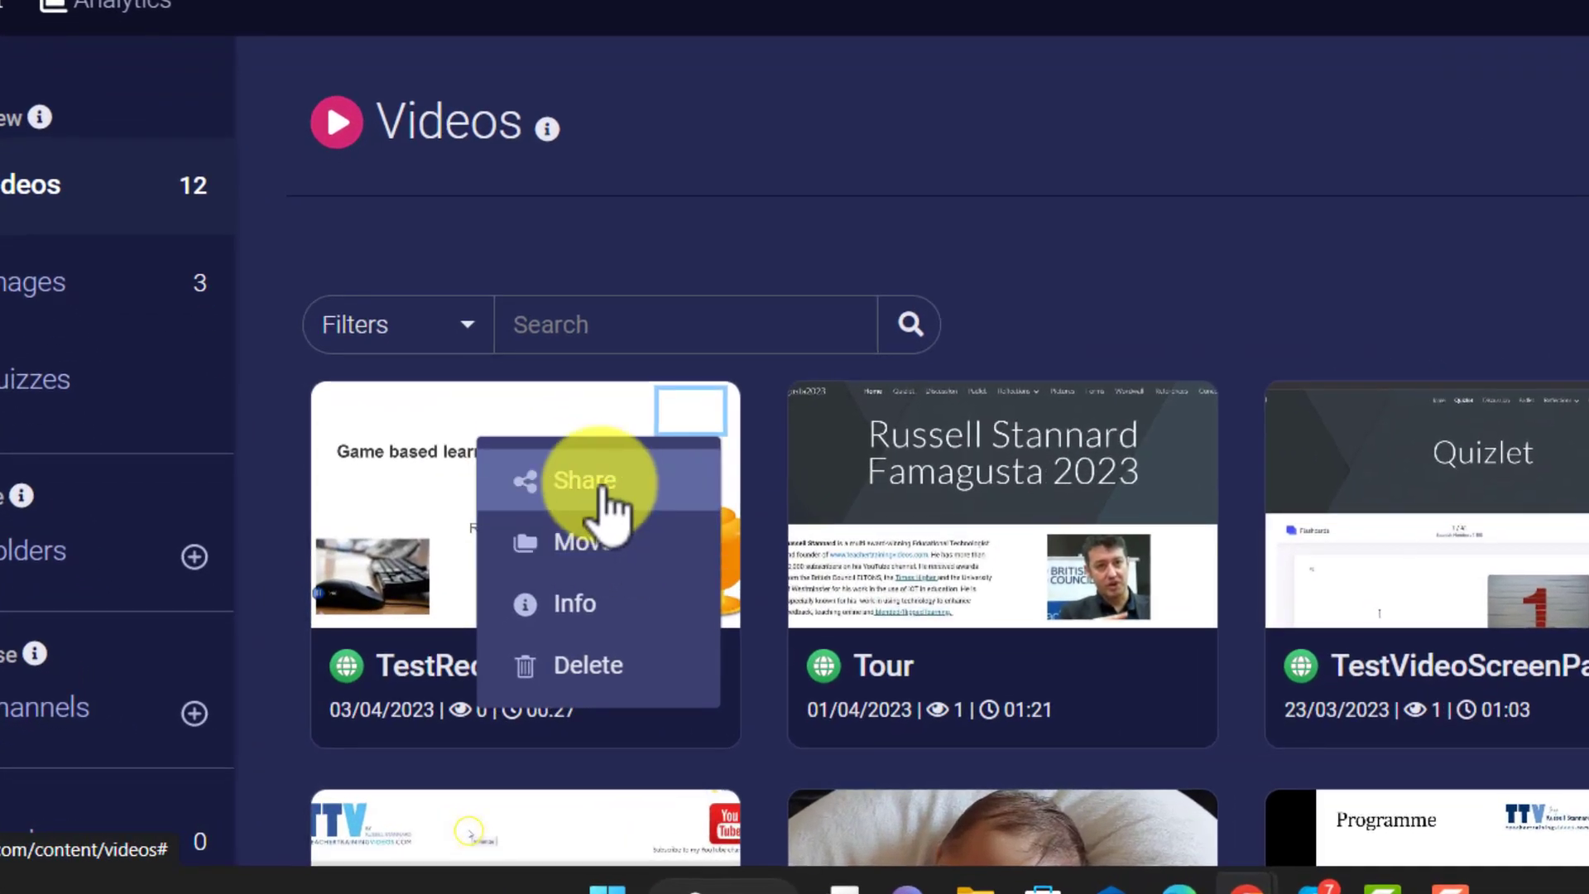
- Share TestRecordingDraw and copy its Responsive embed code with only Controls enabled
click(600, 488)
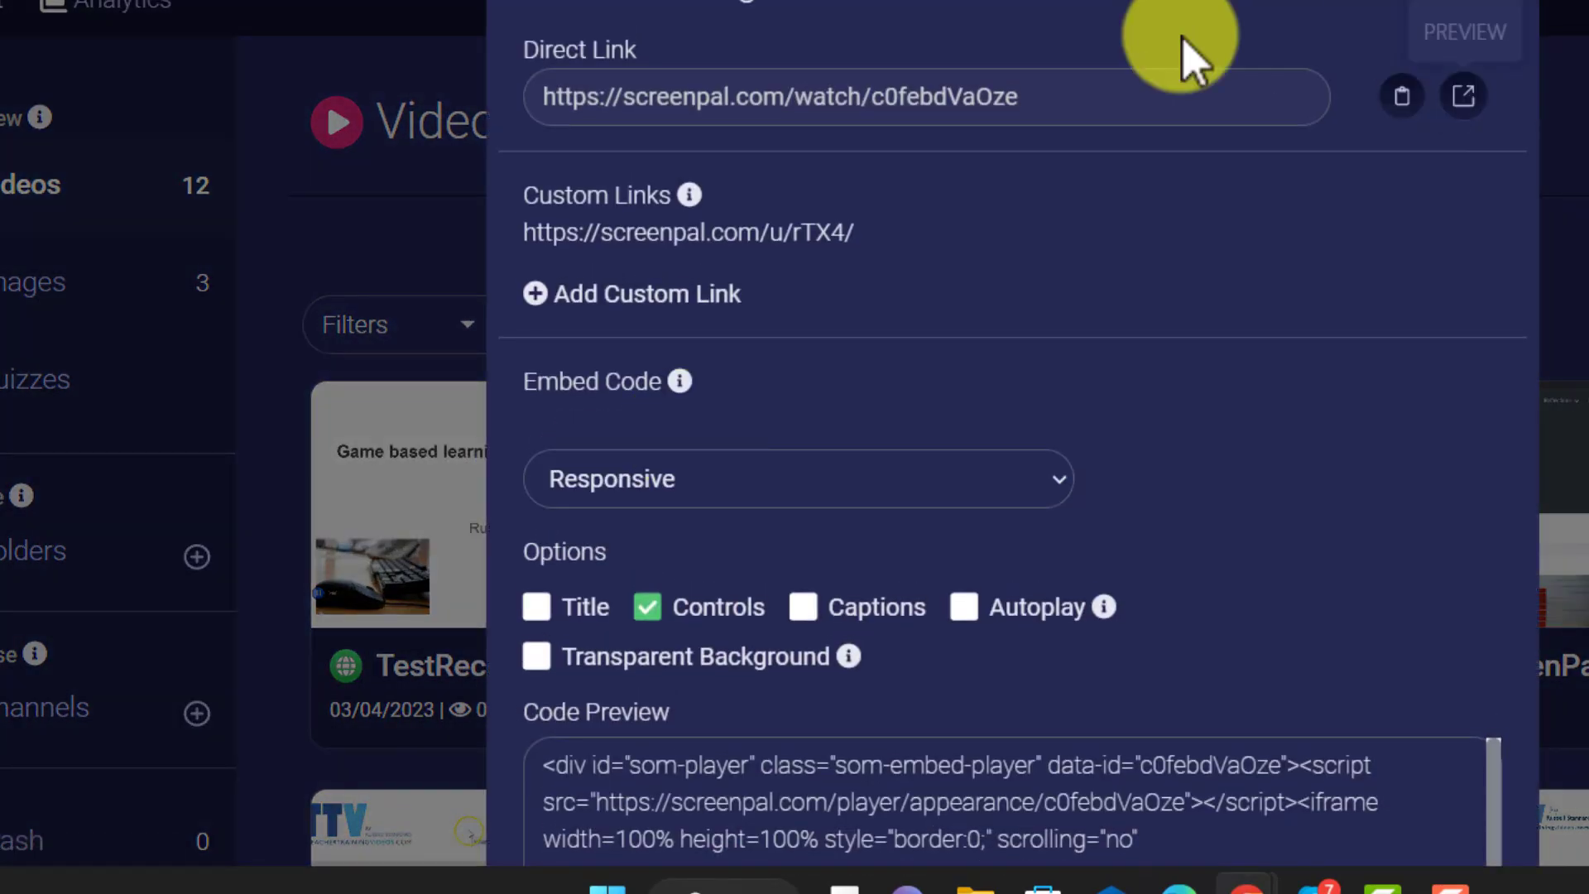
drag(1021, 98, 526, 97)
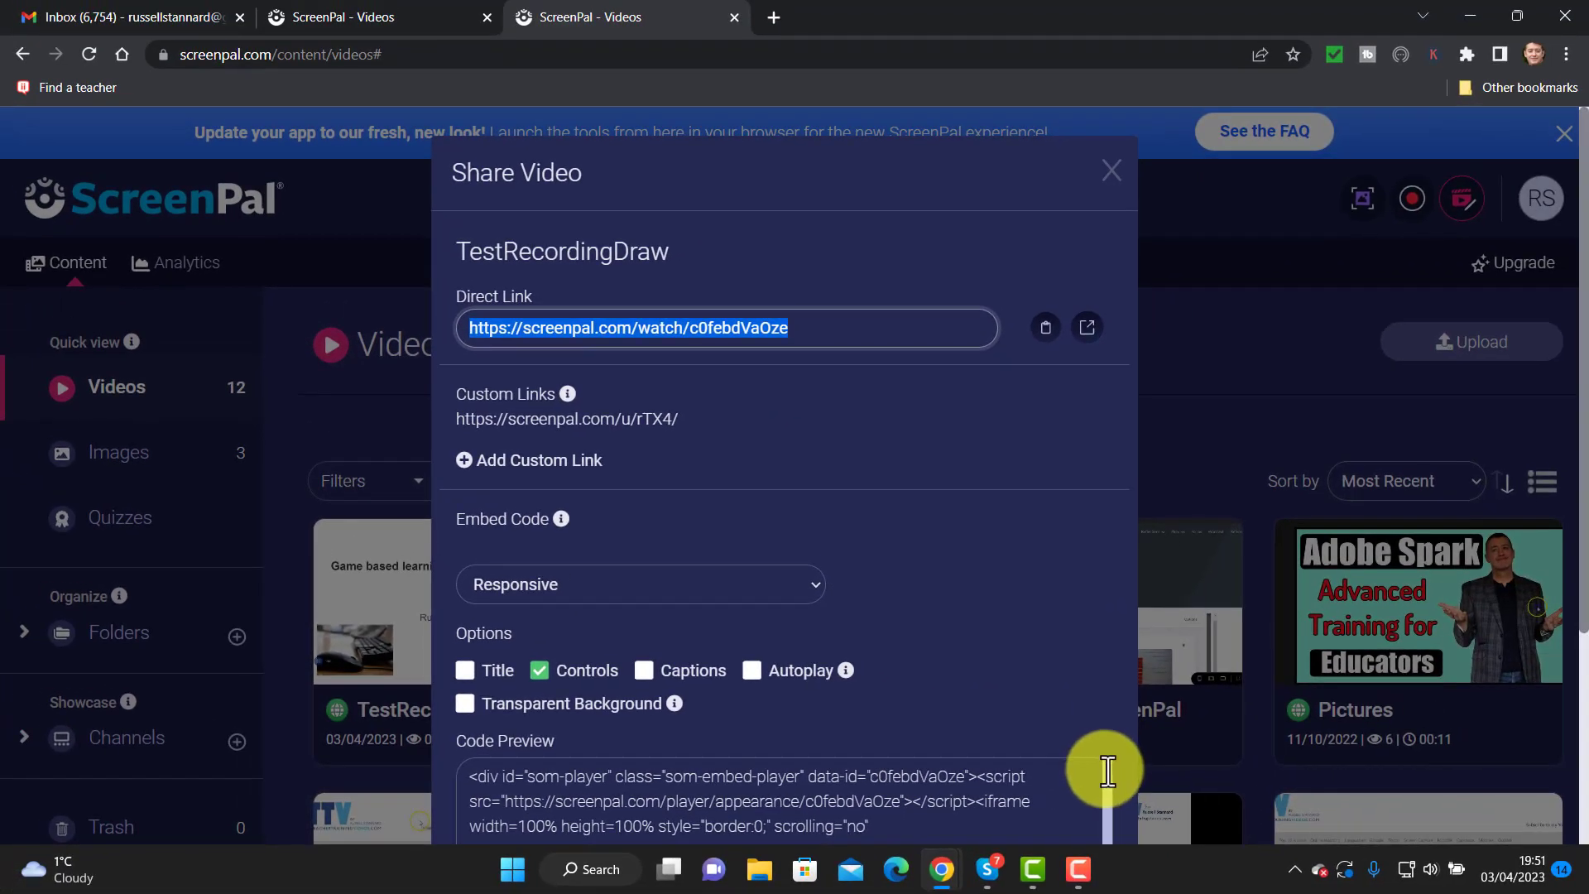
drag(1108, 771, 1107, 815)
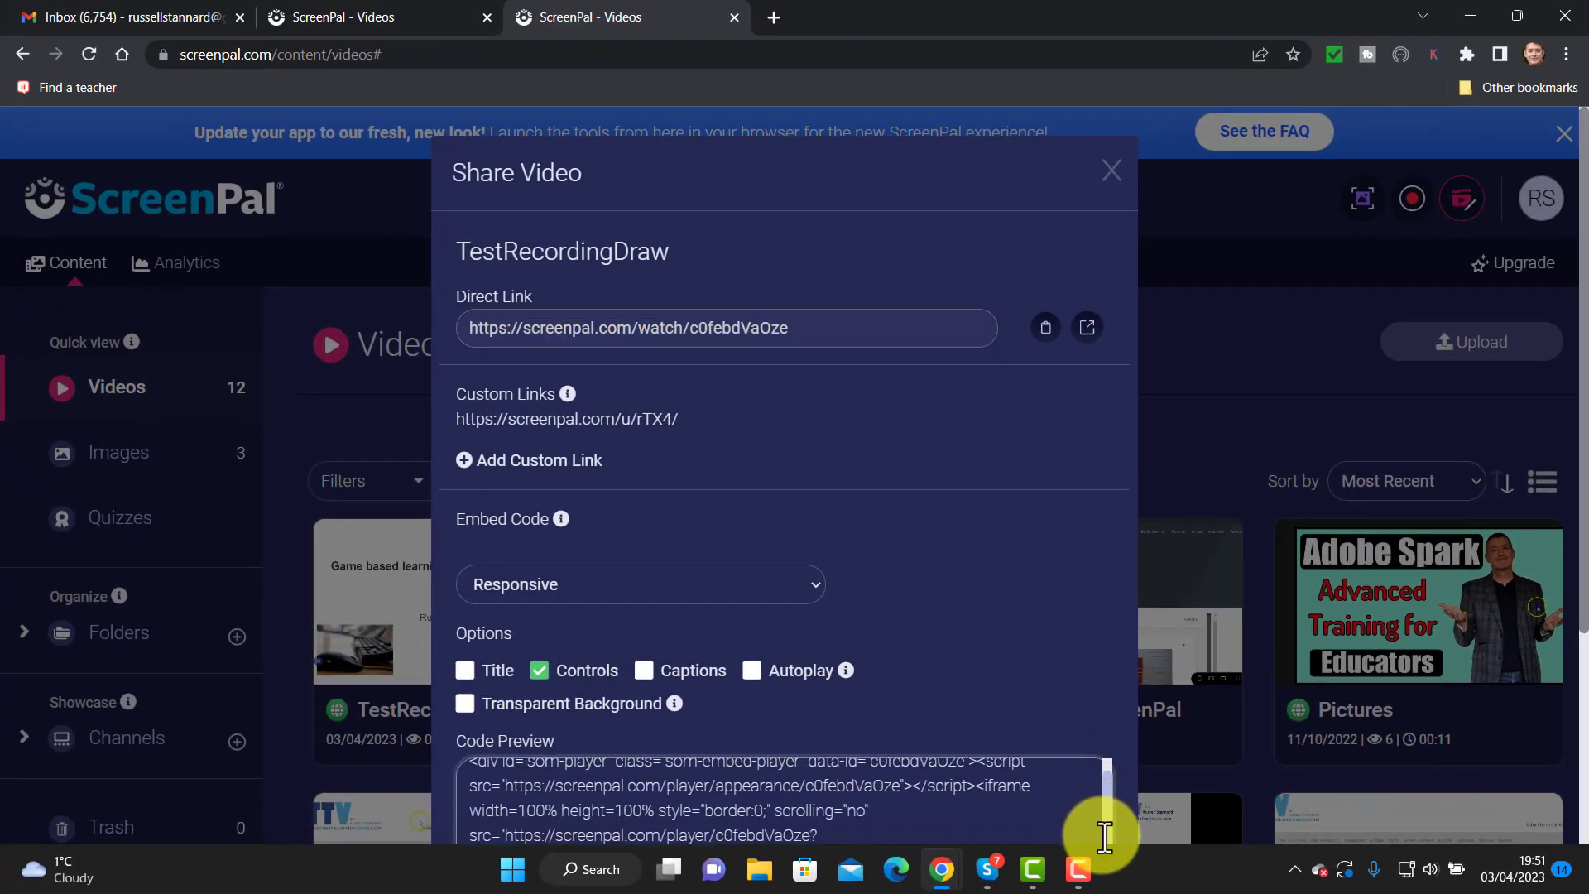
scroll(1550, 497, down, 3)
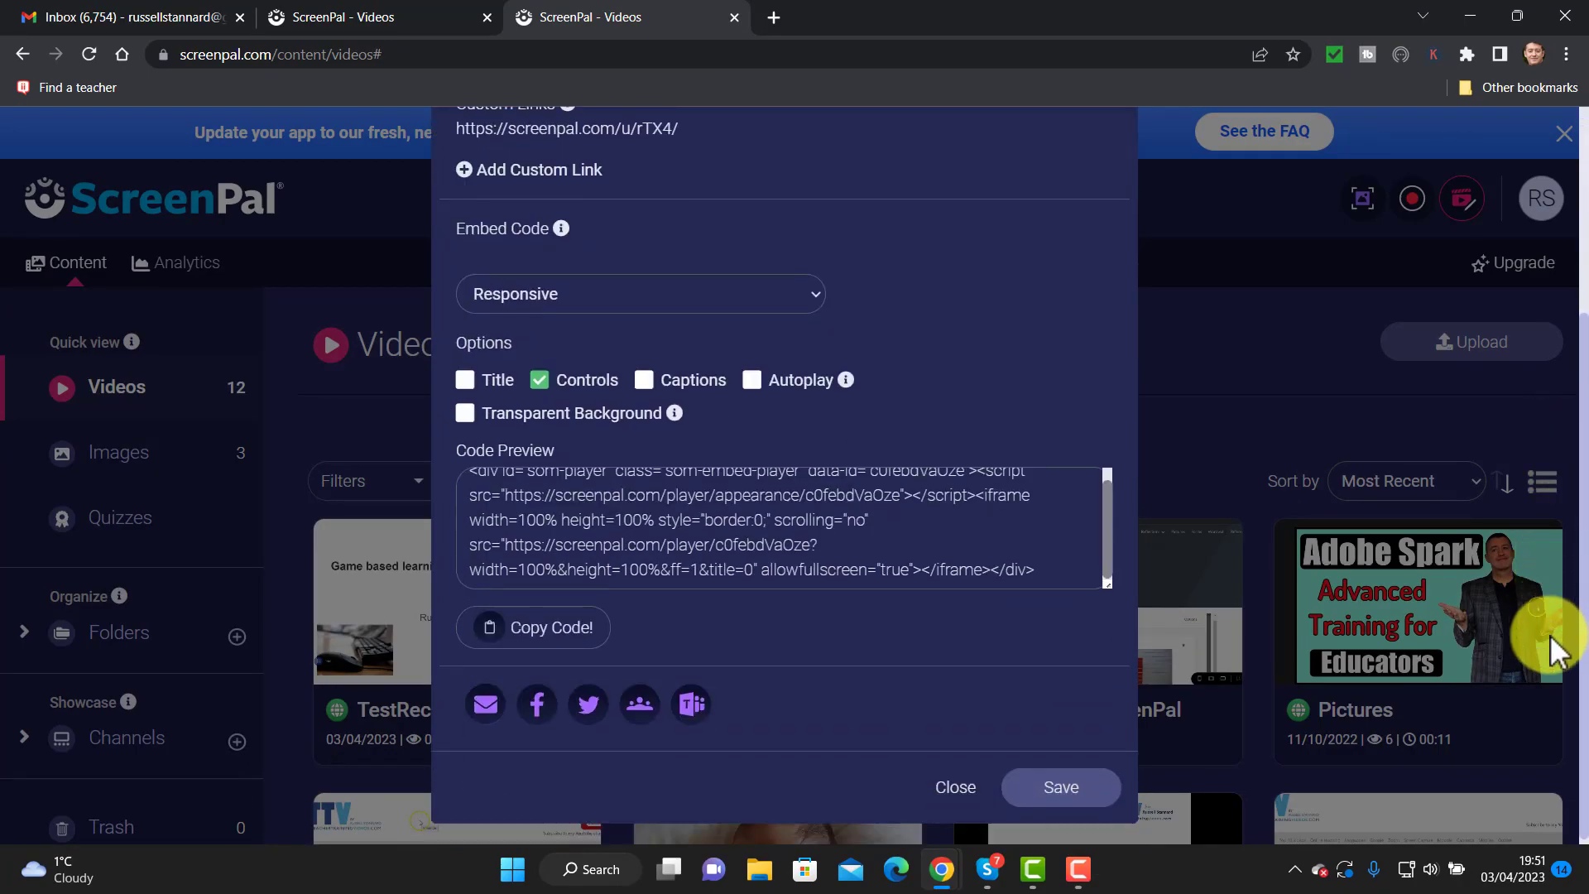
click(575, 625)
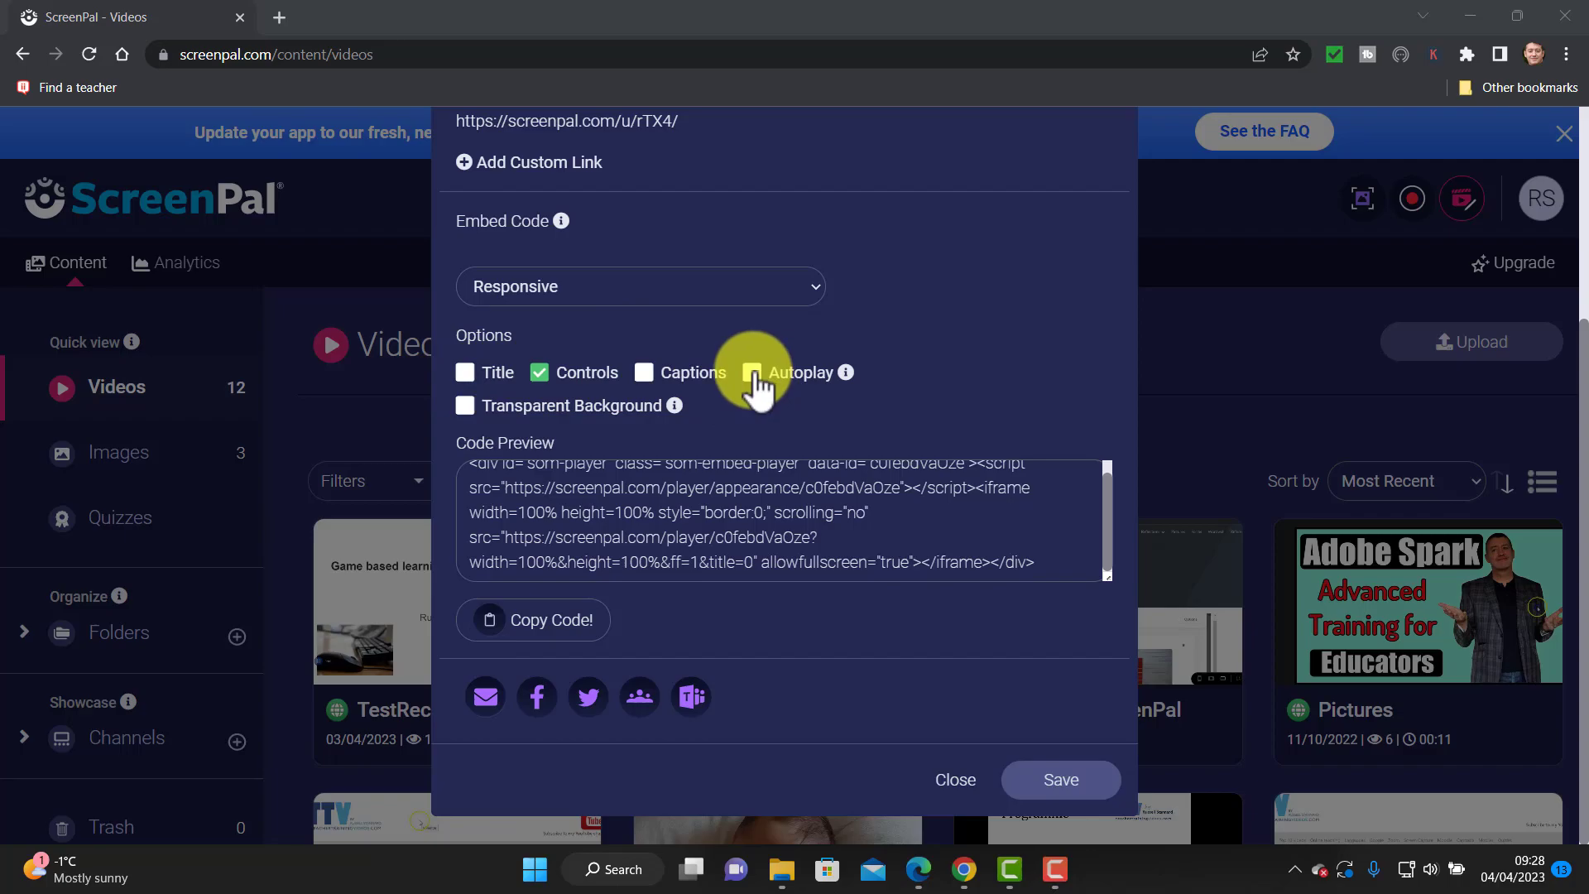
click(534, 627)
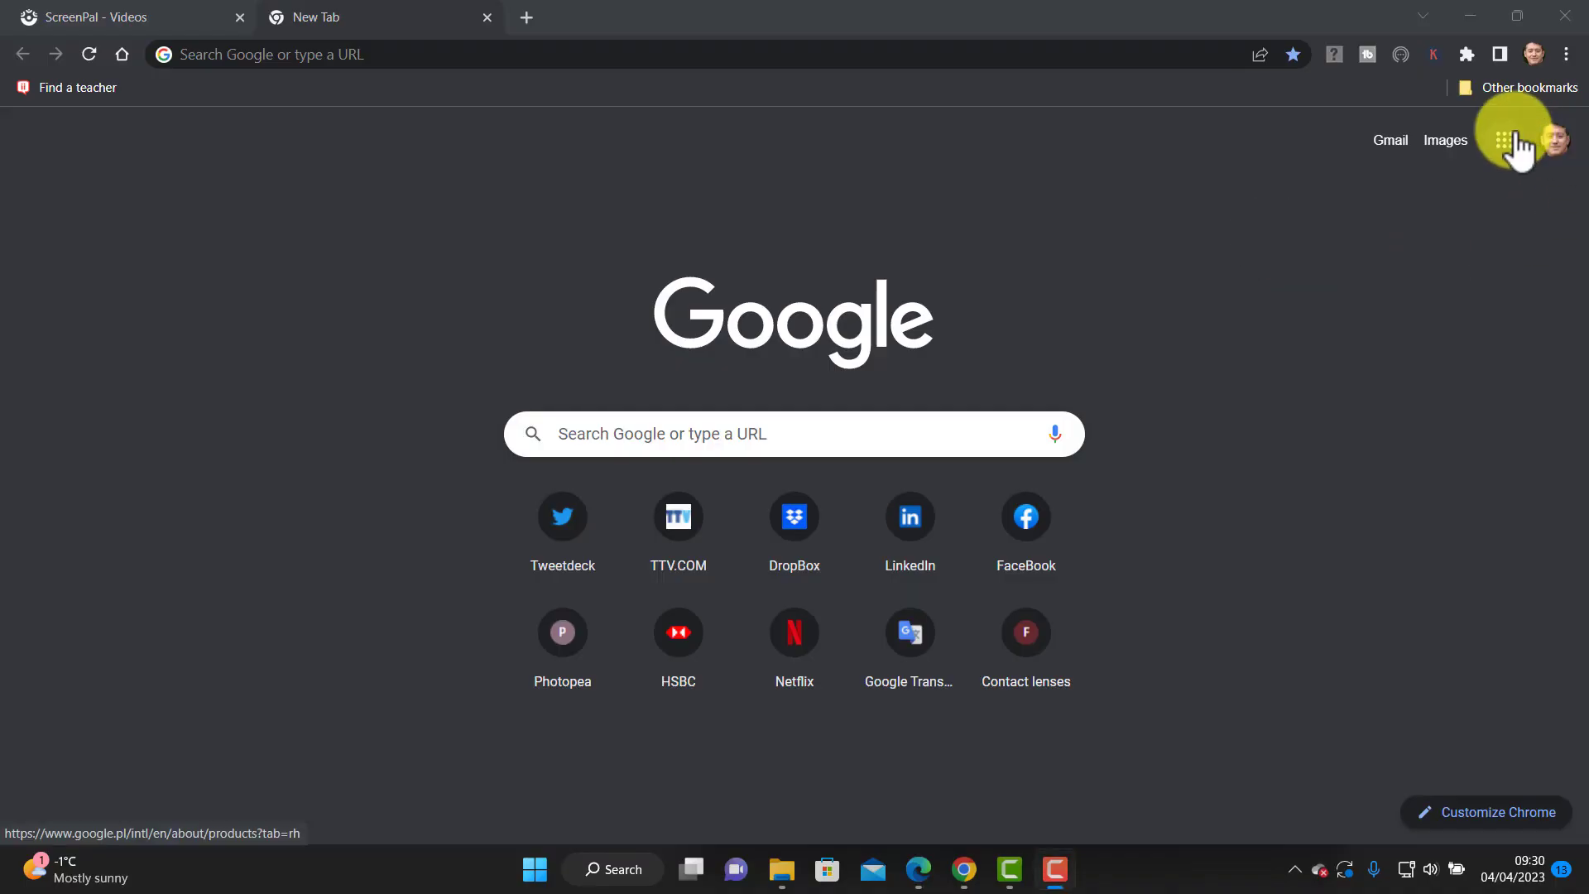
- Open Blogger from the Google apps grid and start a new post on Cyprus Famagusta 2023
click(1505, 142)
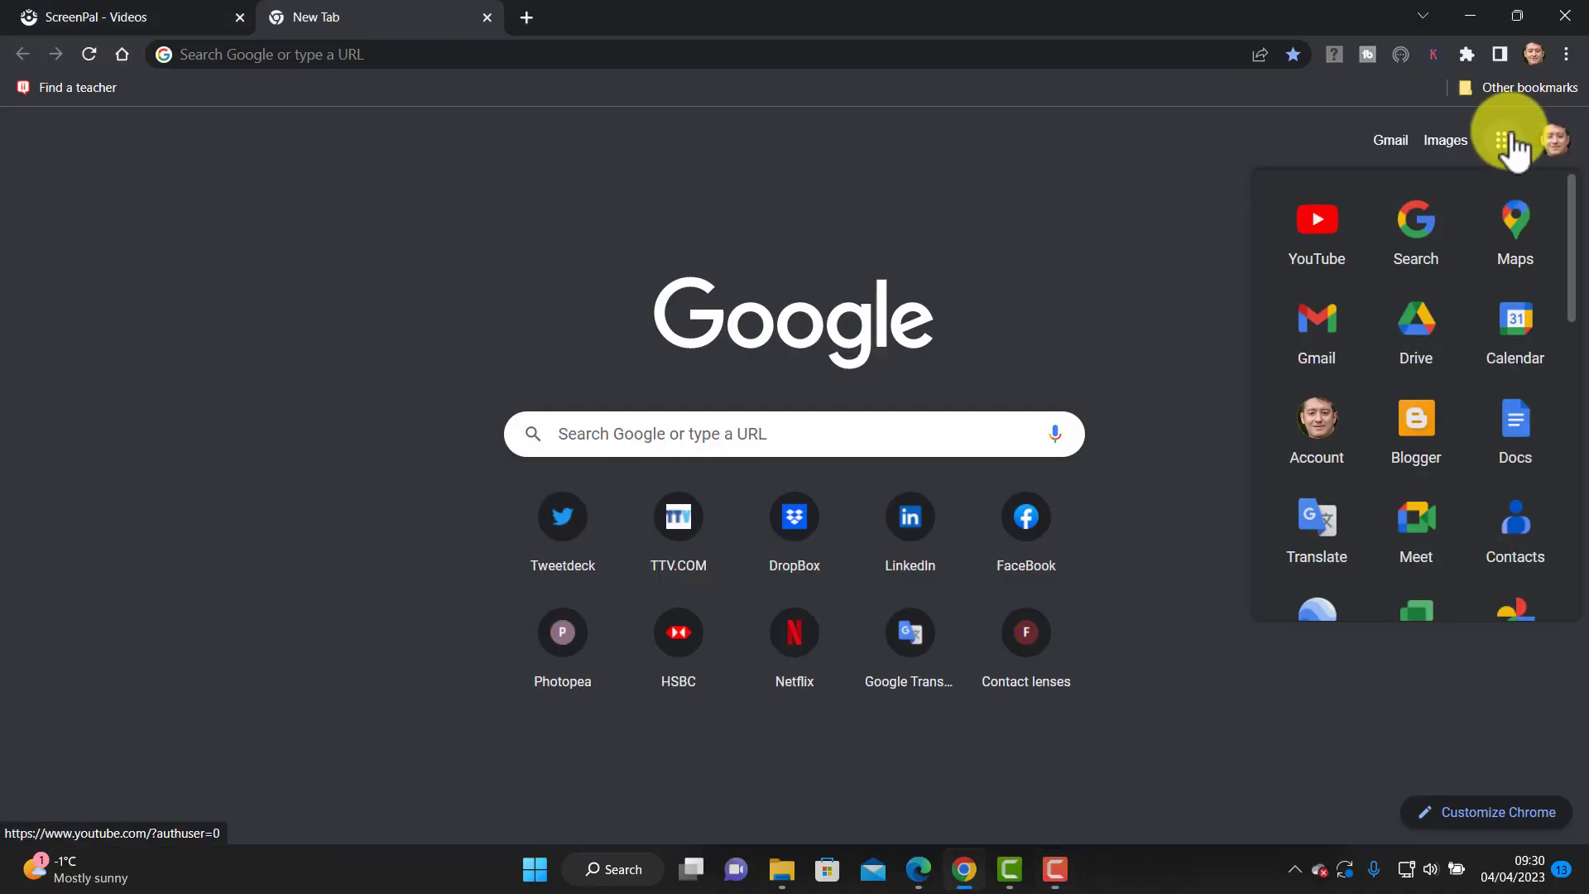
click(1416, 429)
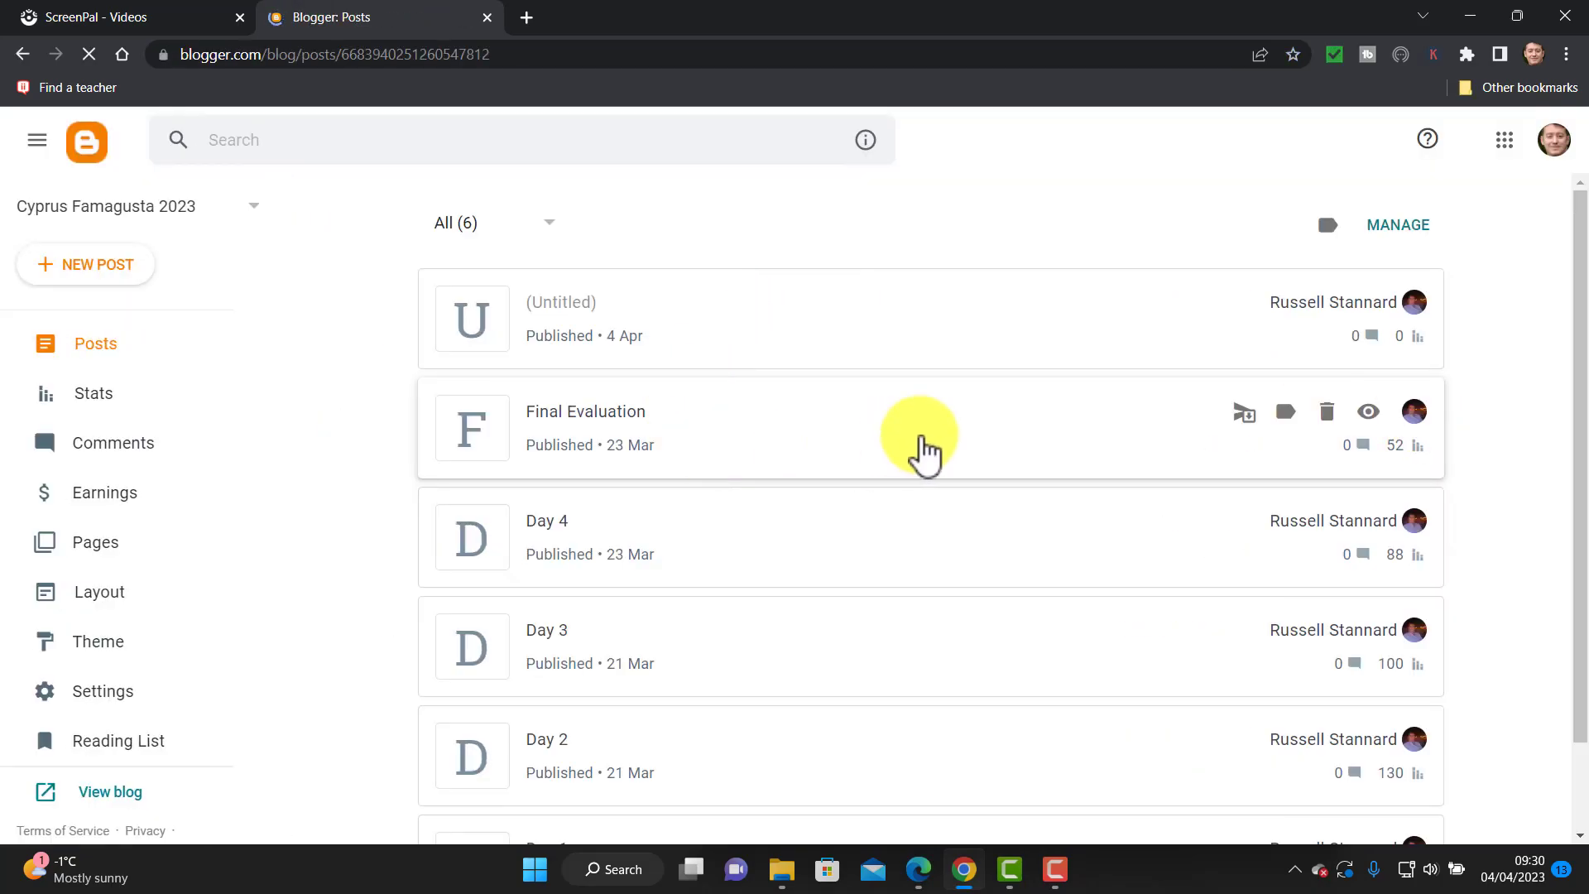
click(91, 273)
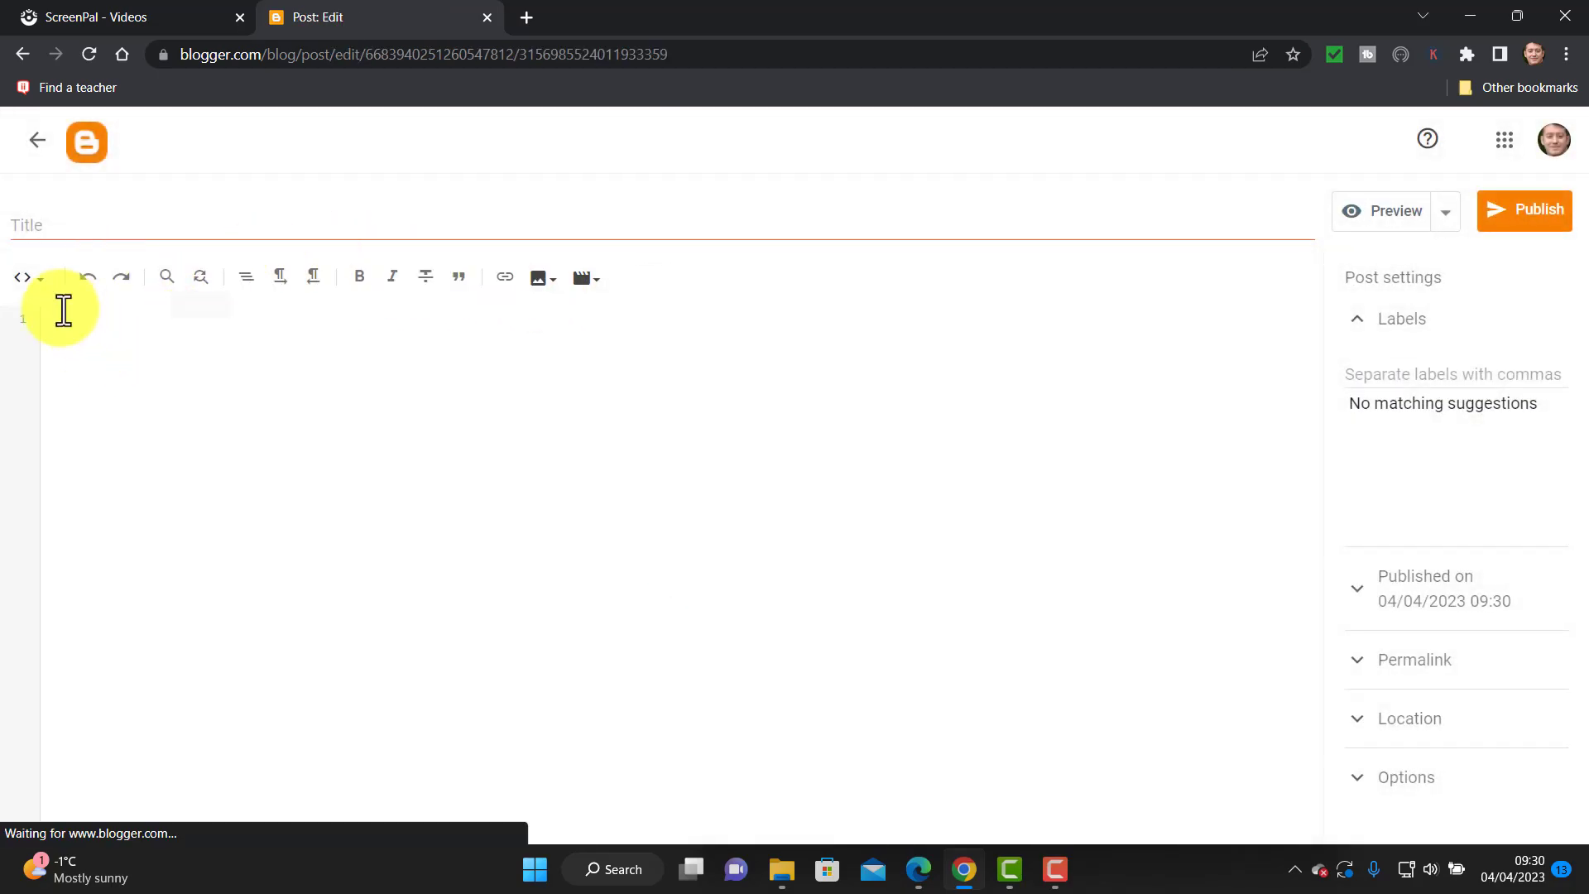
- Switch the new Blogger post's editor to HTML view
click(30, 282)
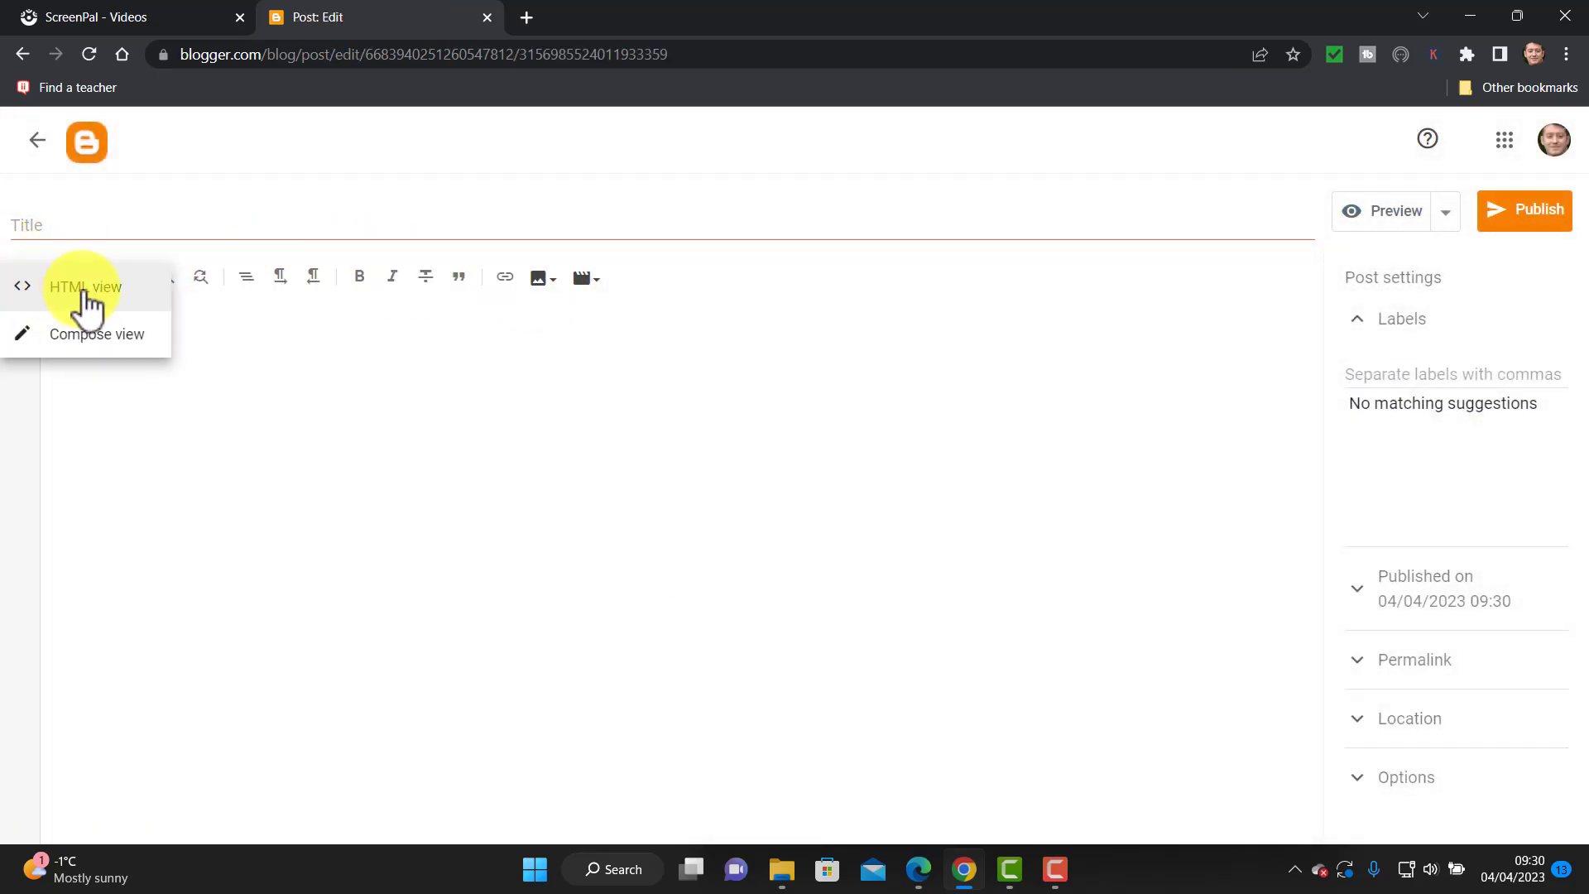
click(87, 306)
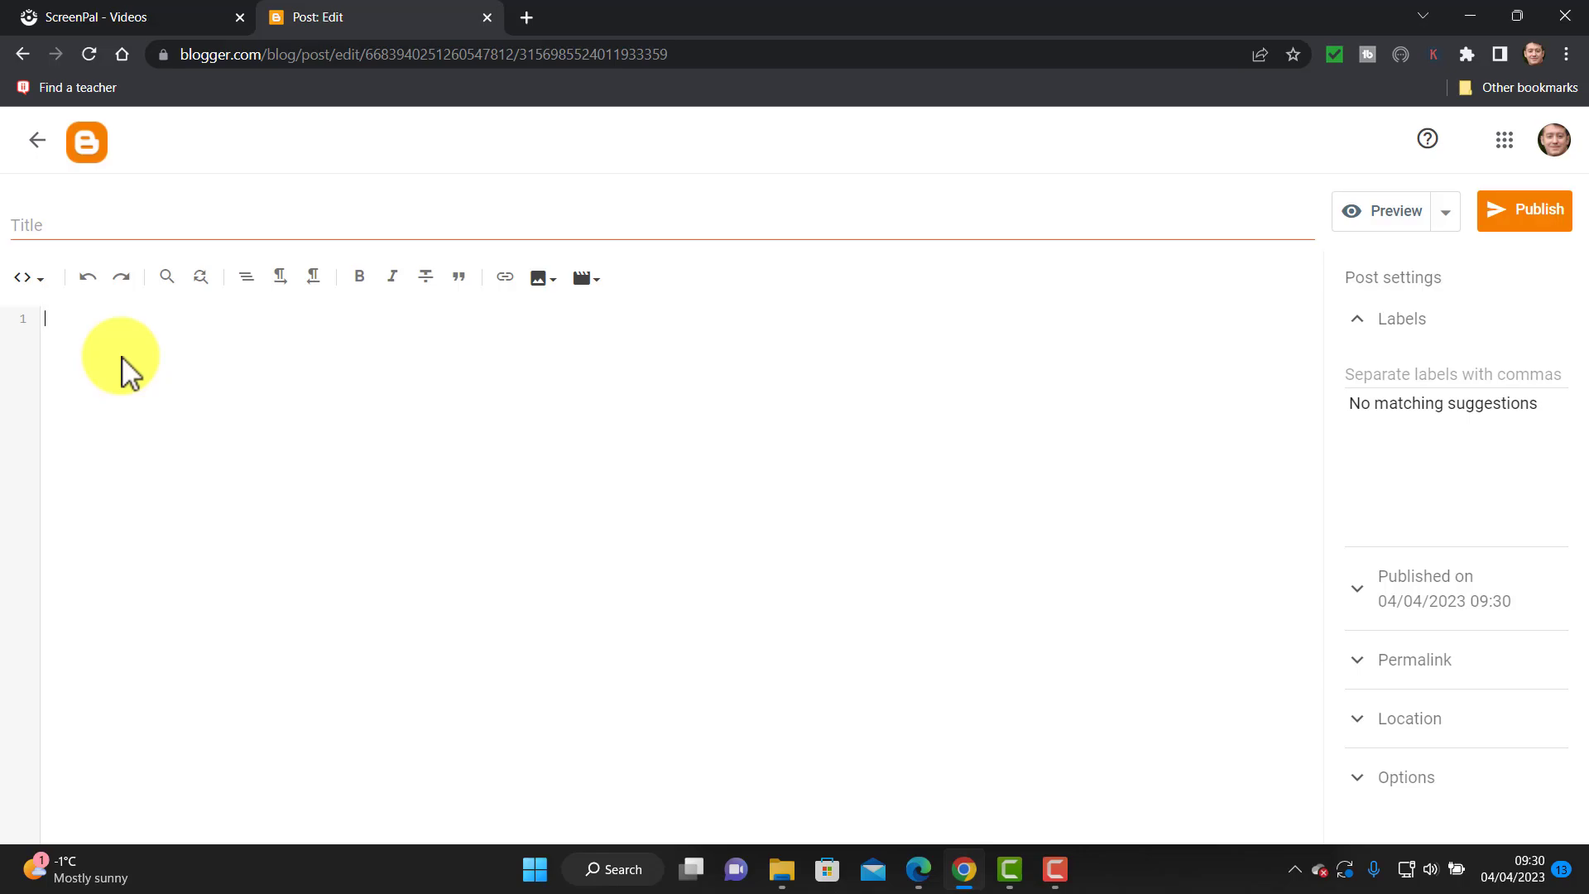
click(28, 279)
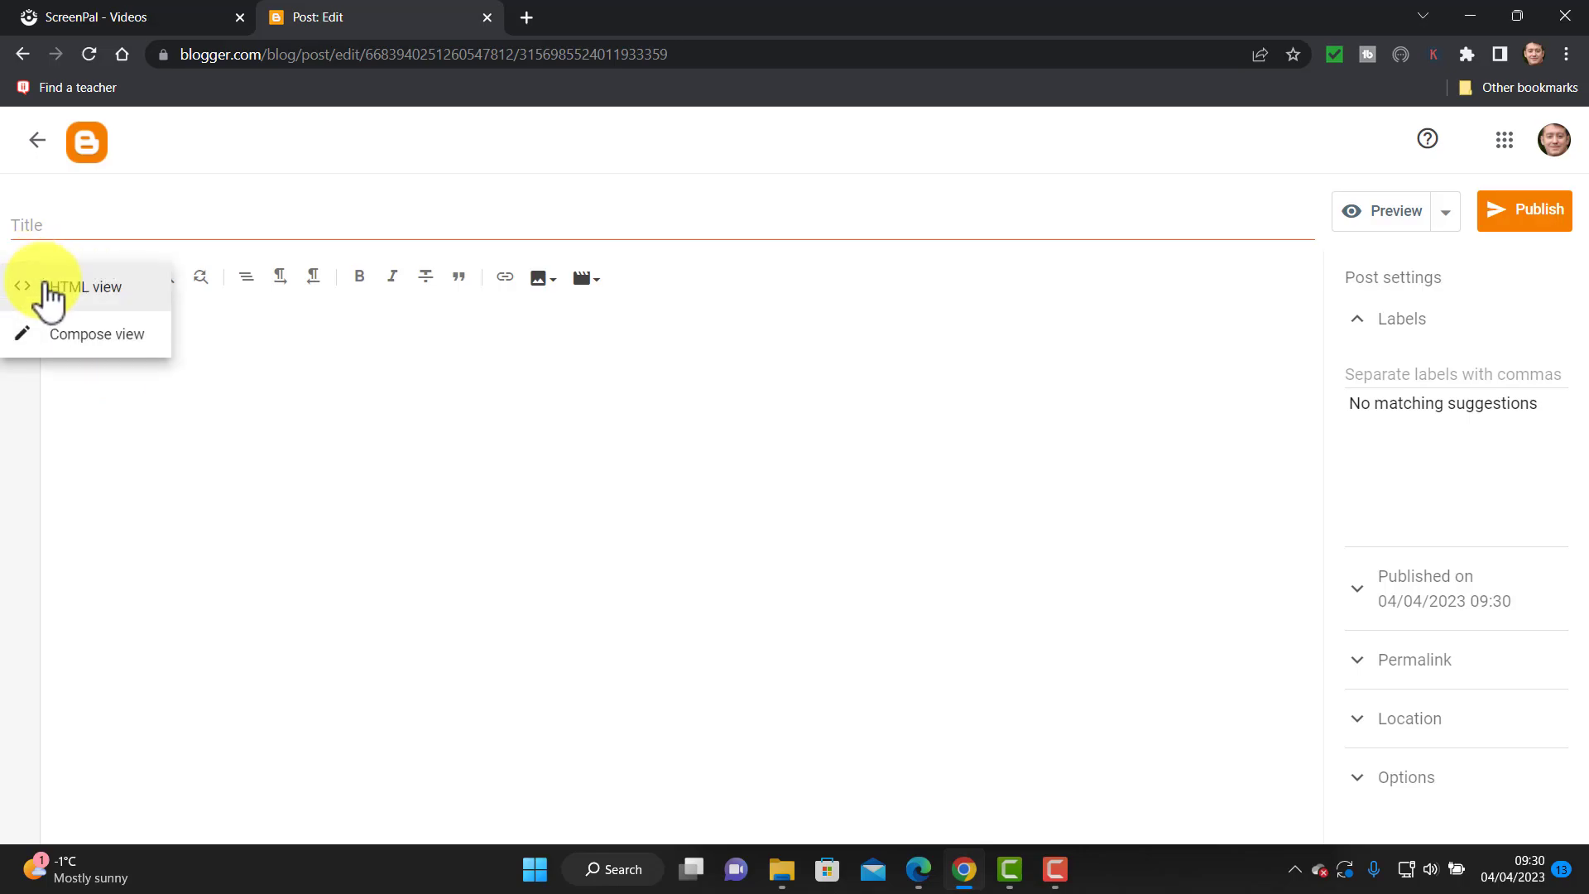
click(104, 300)
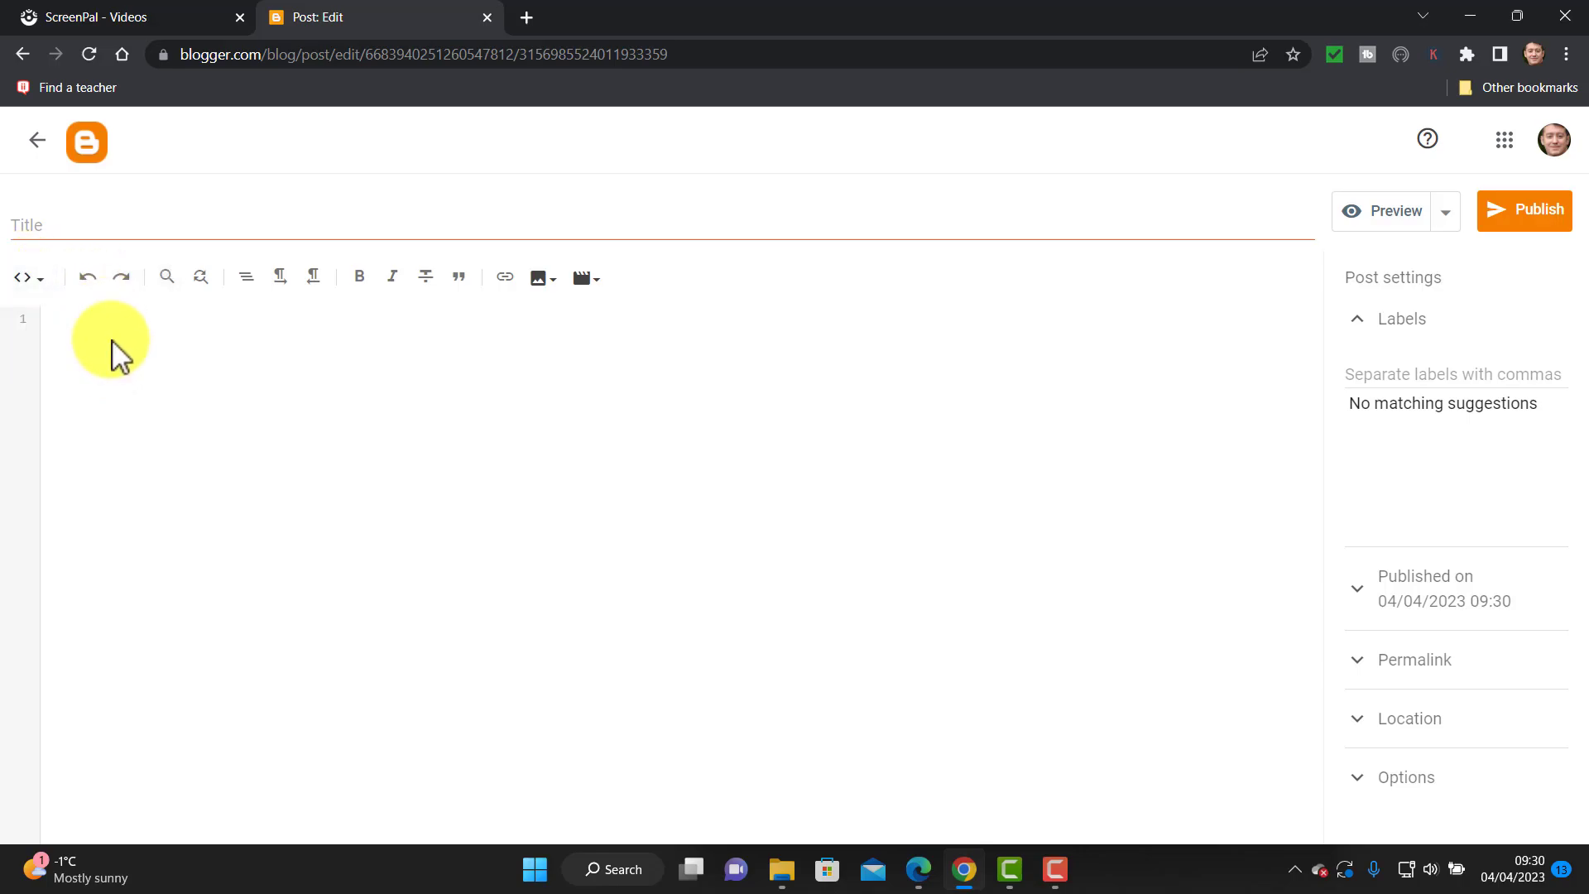
- Paste the ScreenPal embed code and preview the post with the embedded 0:27 video
text(<div id="som-player" class="som-embed-player" data-id="c0febdVaOze"><script src="https://screenpal.com/player/appearance/c0febdVaOze"></script><iframe width=100% height=100% style="border:0;" scrolling="no" src="https://screenpal.com/player/c0febdVaOze?width=100%&height=100%&ff=1&title=0" allowfullscreen="true"></iframe></div>)
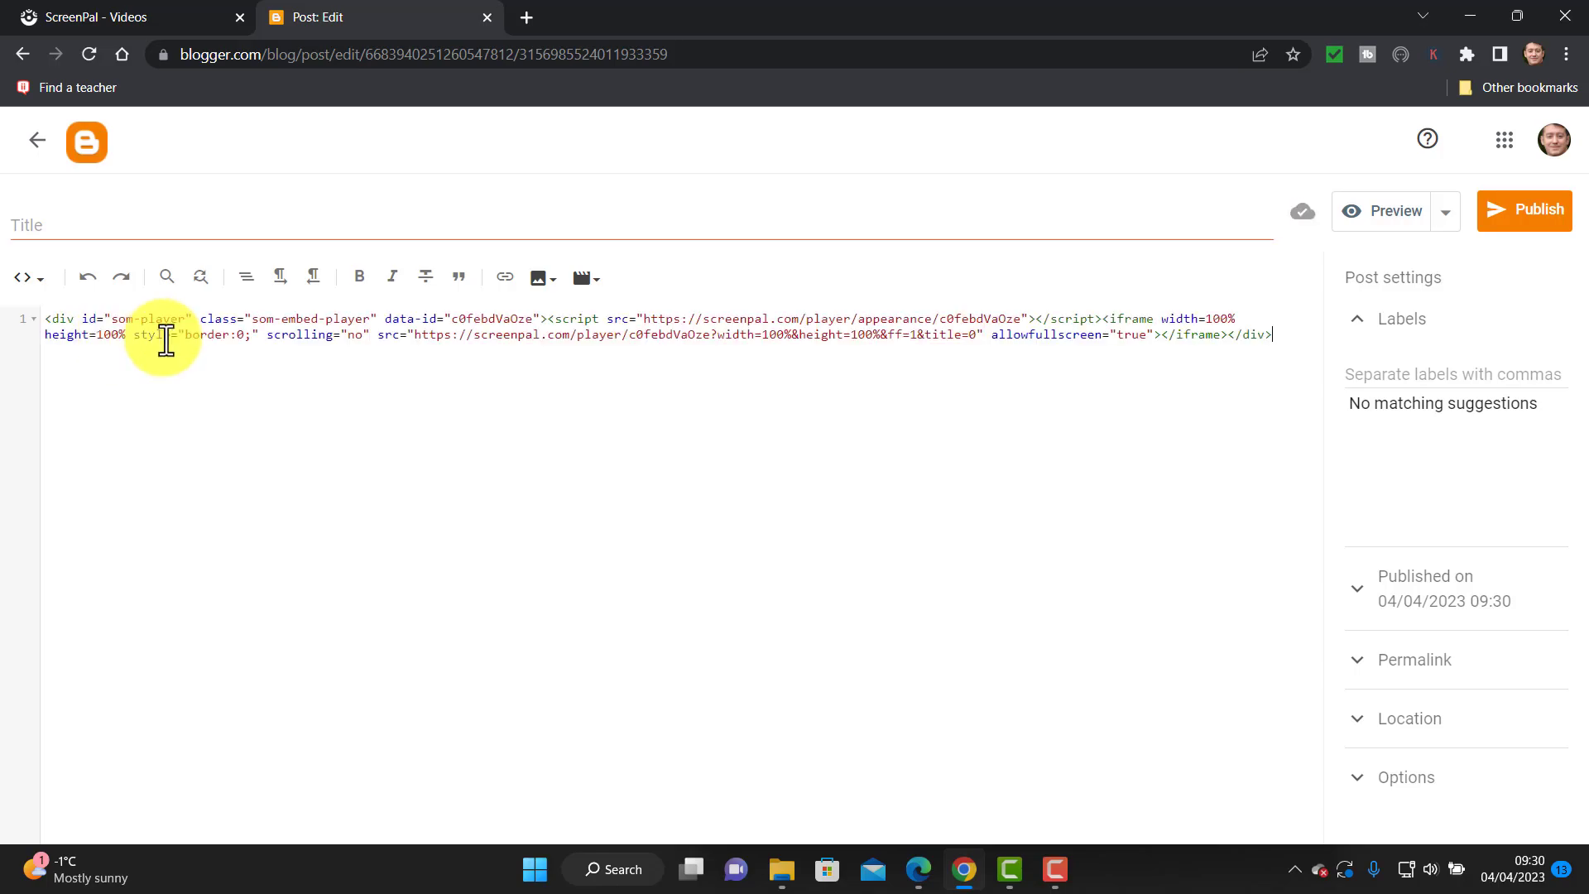
click(1394, 220)
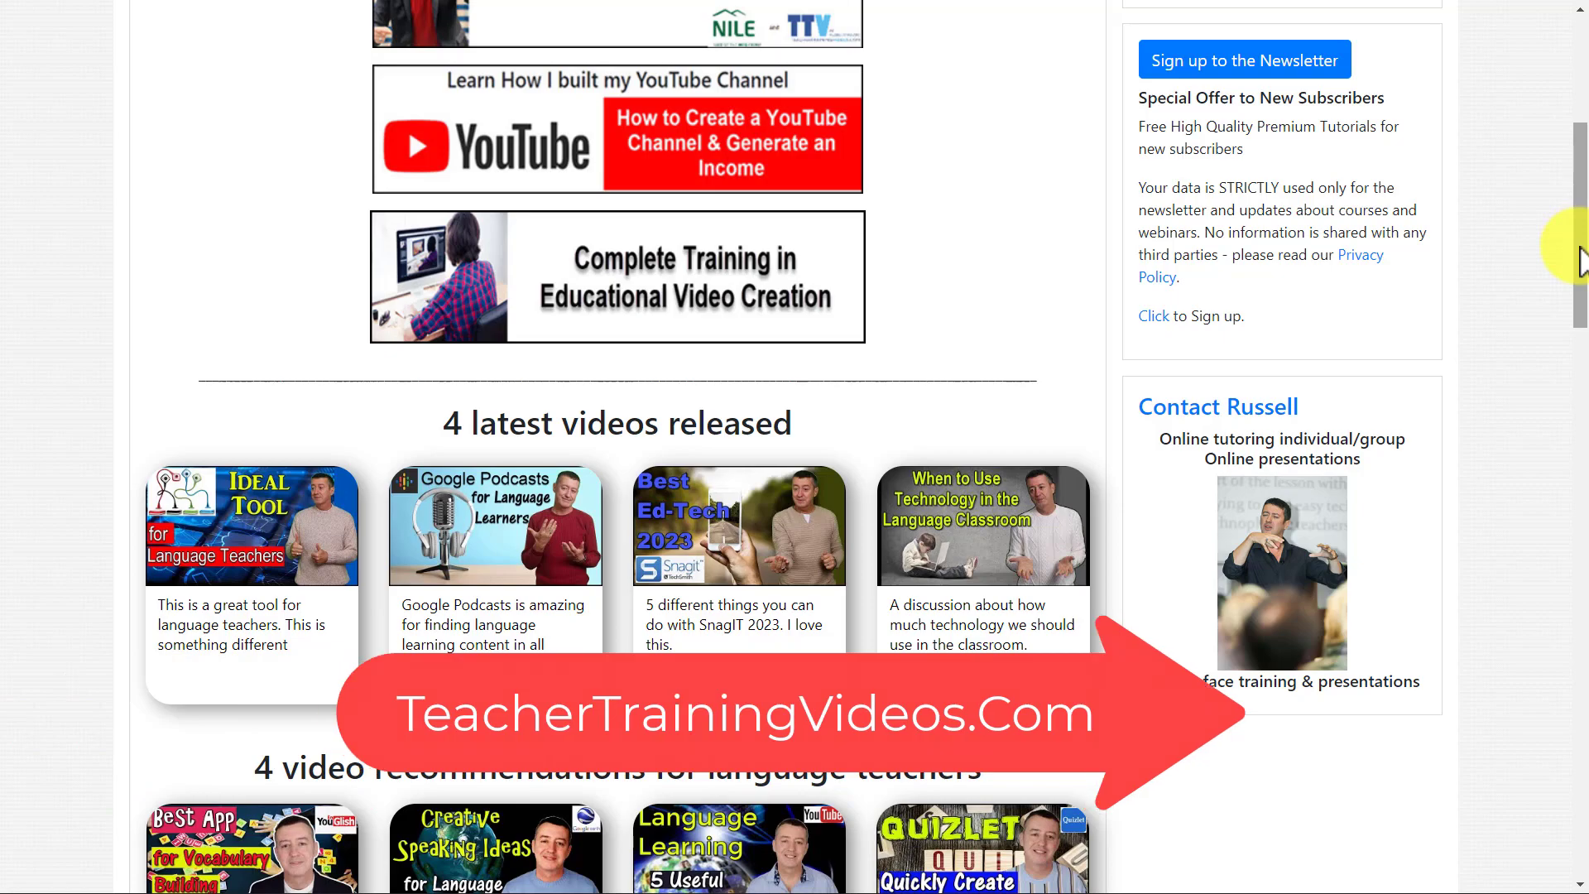
drag(1580, 261, 1584, 149)
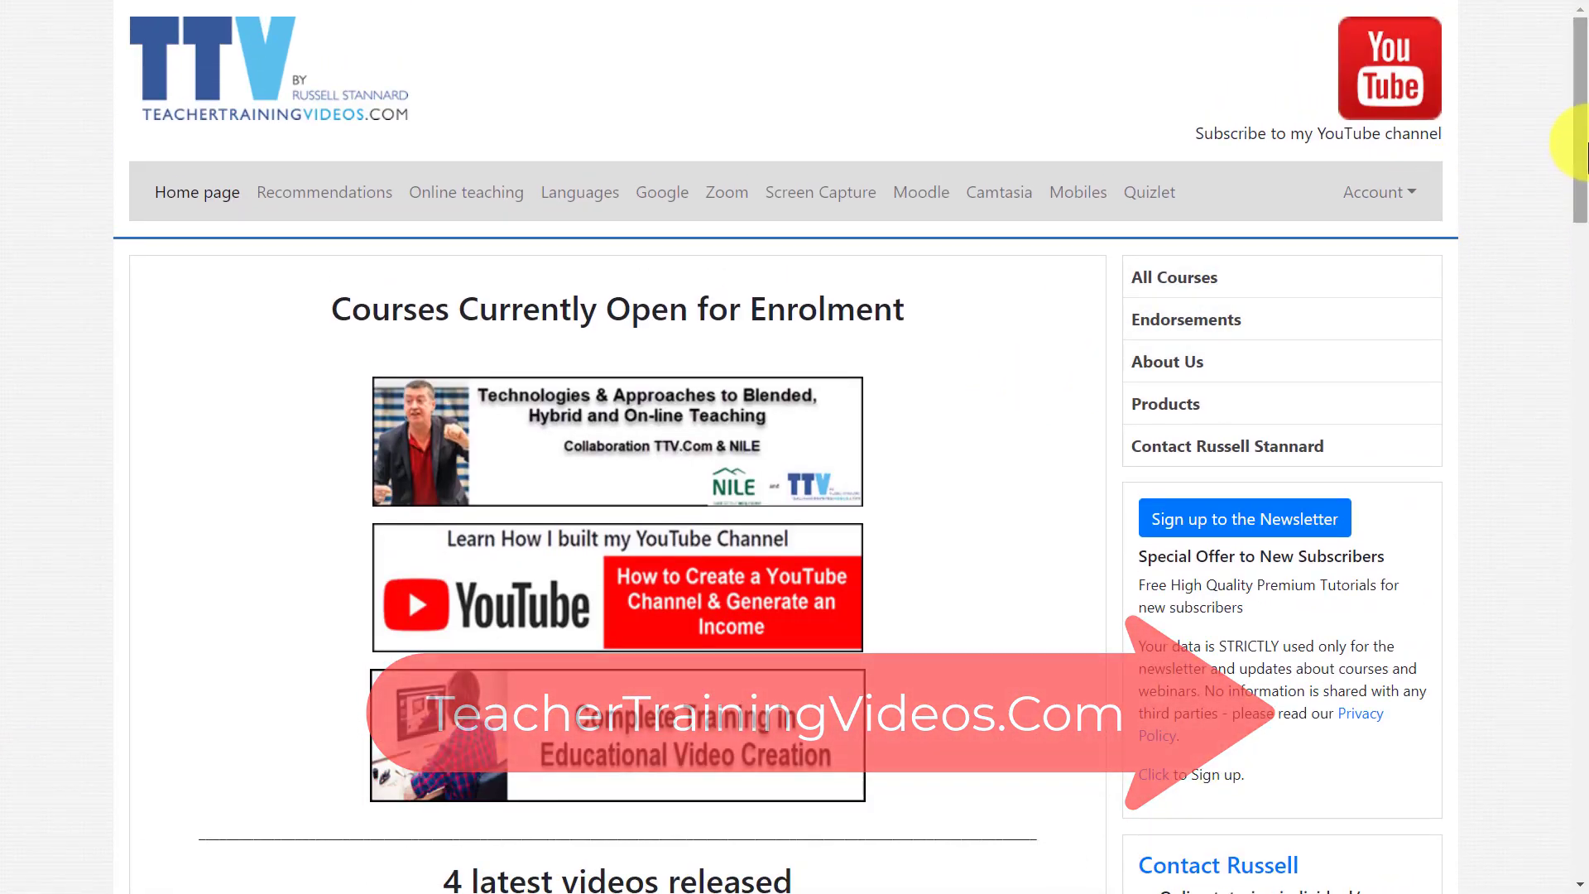
- Scroll the TeacherTrainingVideos.com home page down to its 4 latest videos and language-teacher recommendations
drag(1580, 149, 1413, 146)
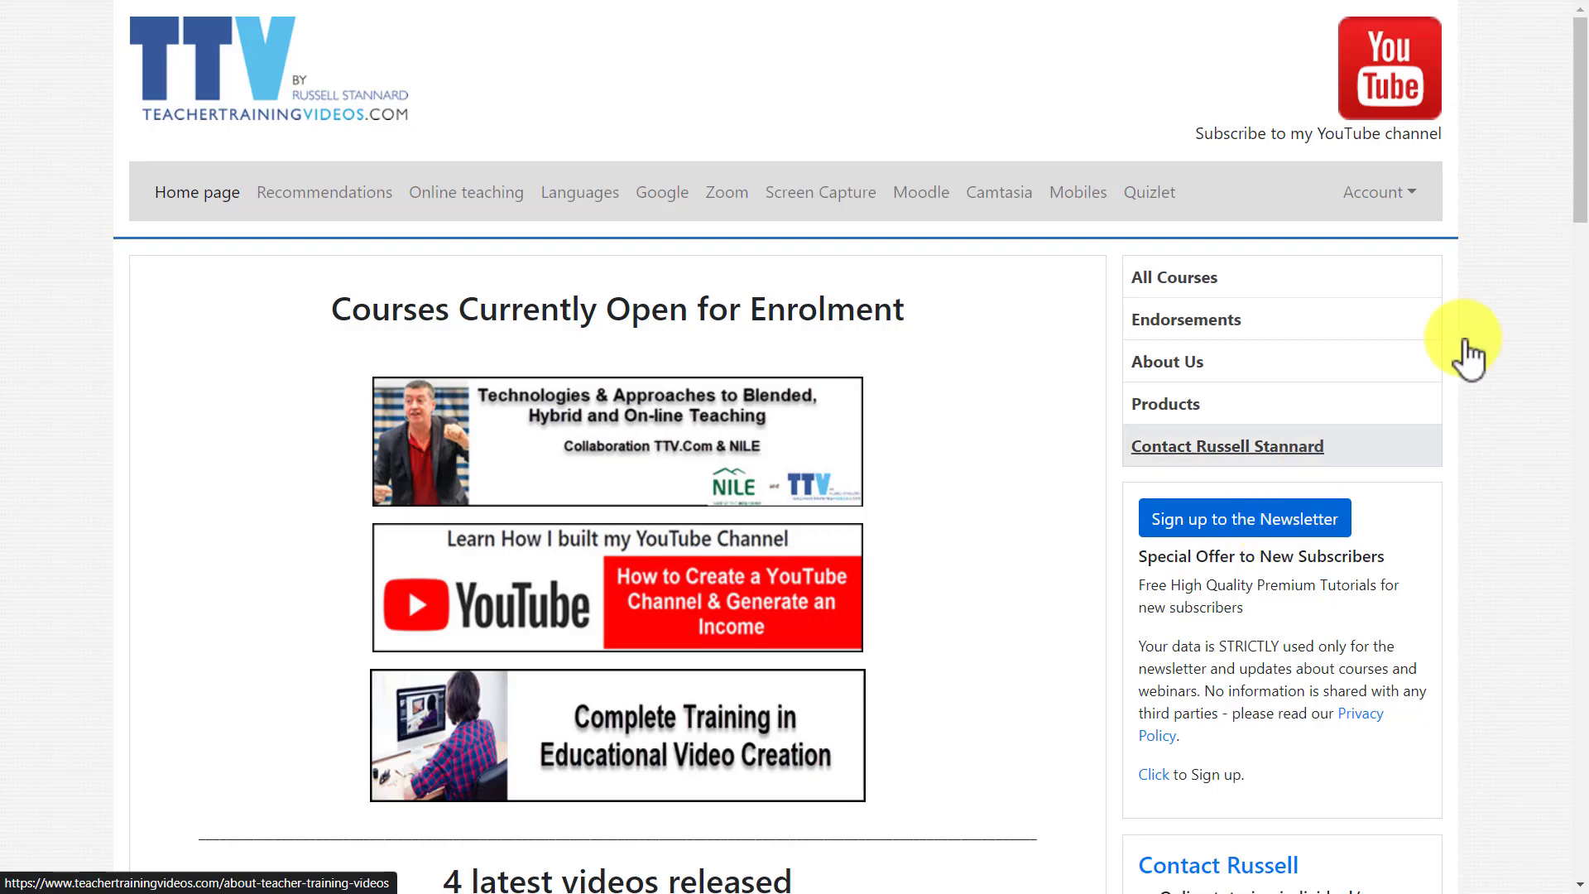
drag(1582, 197, 1583, 324)
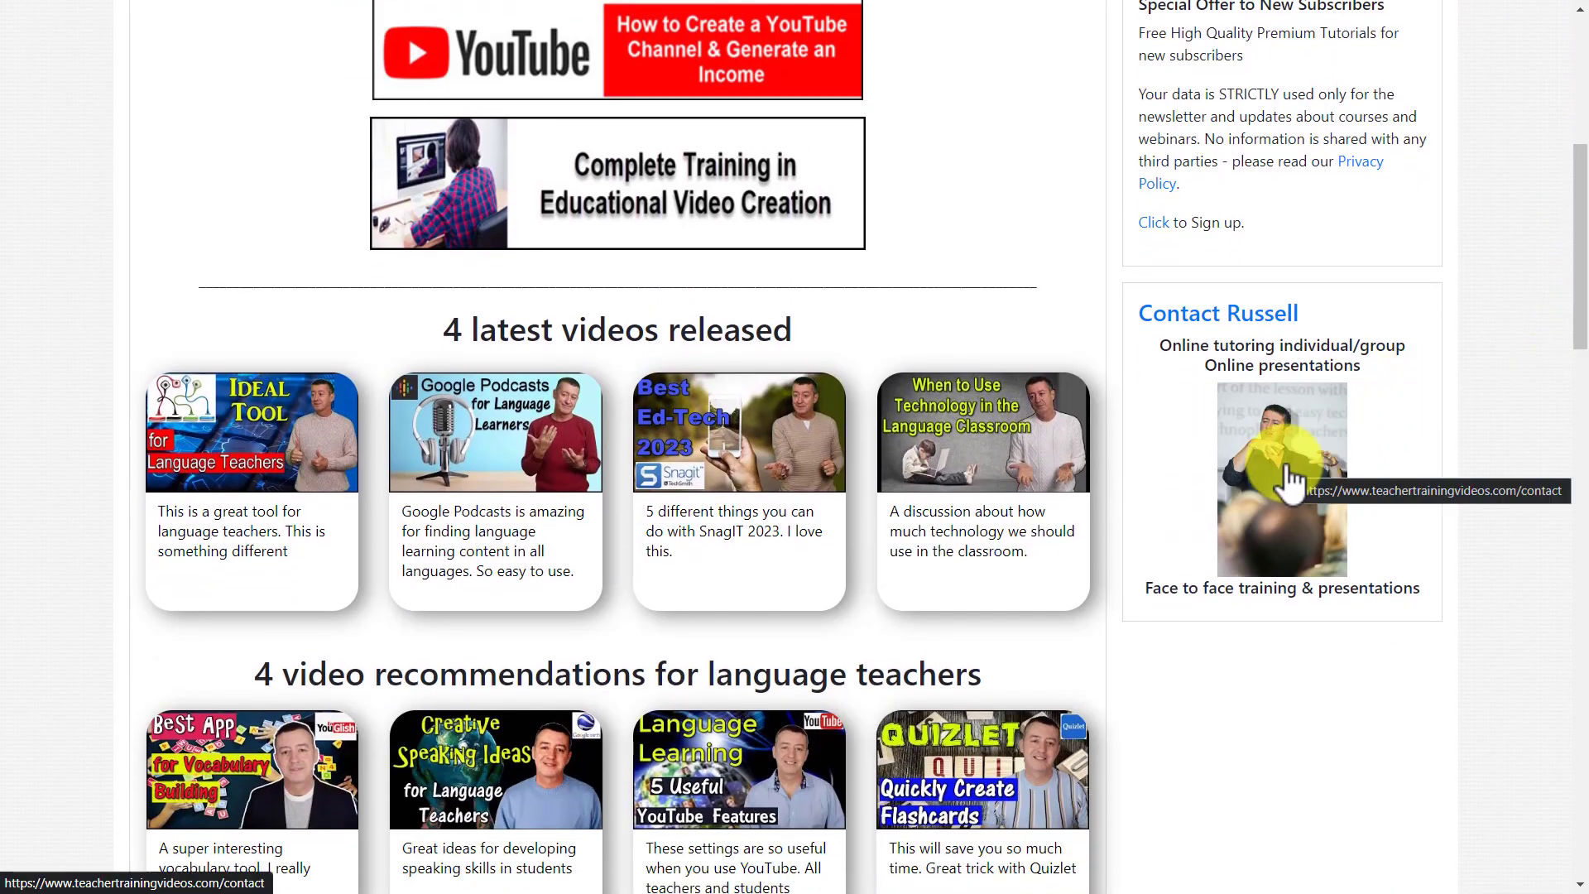